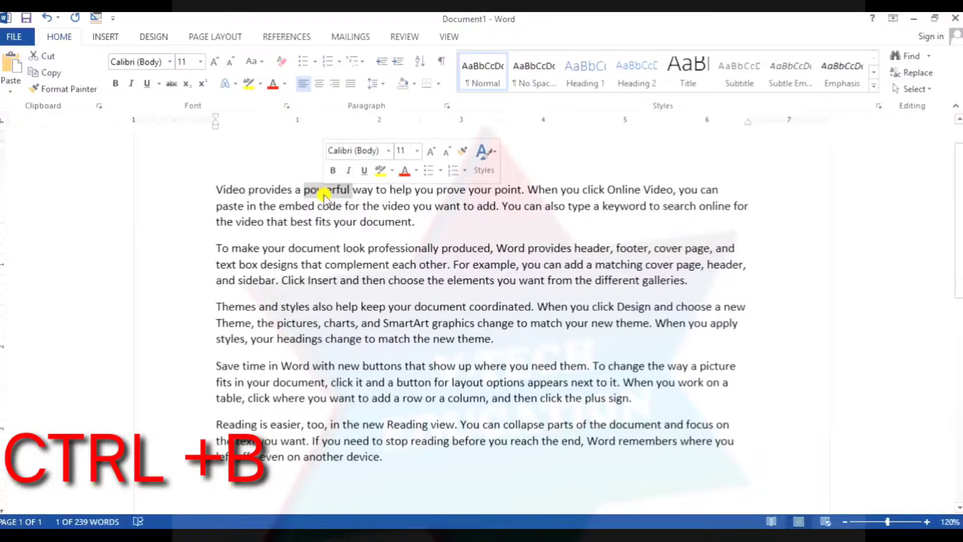
- Make the word "powerful" in the first paragraph bold
key("ctrl+b")
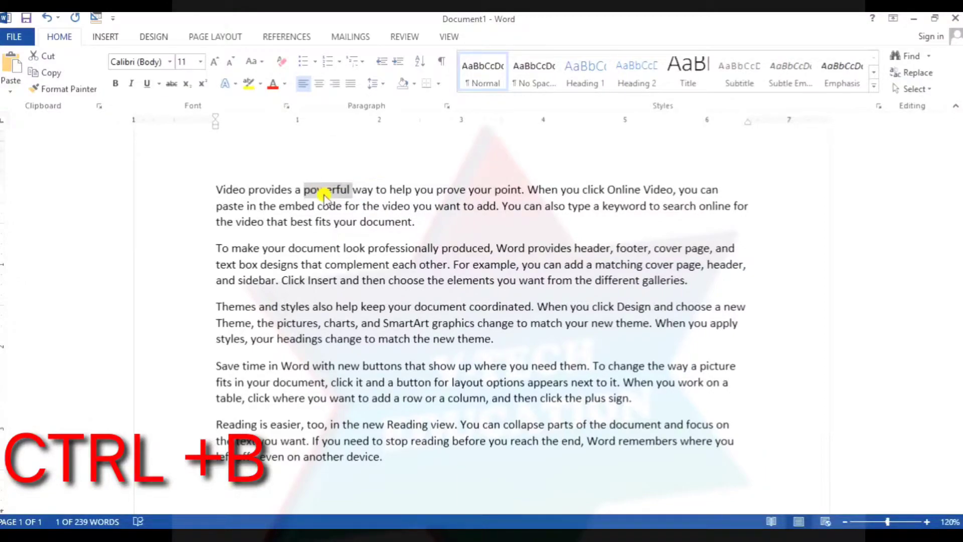
key("ctrl+b")
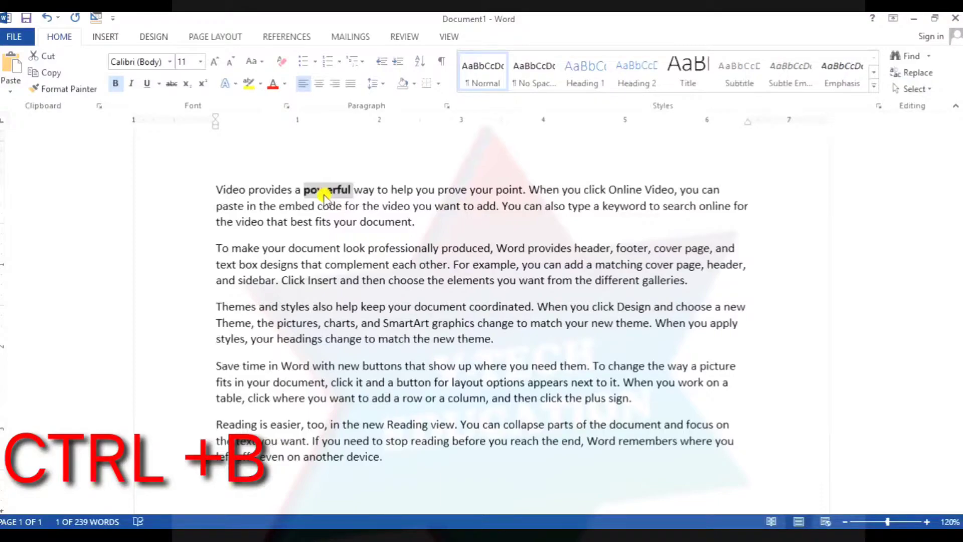
left_click(326, 192)
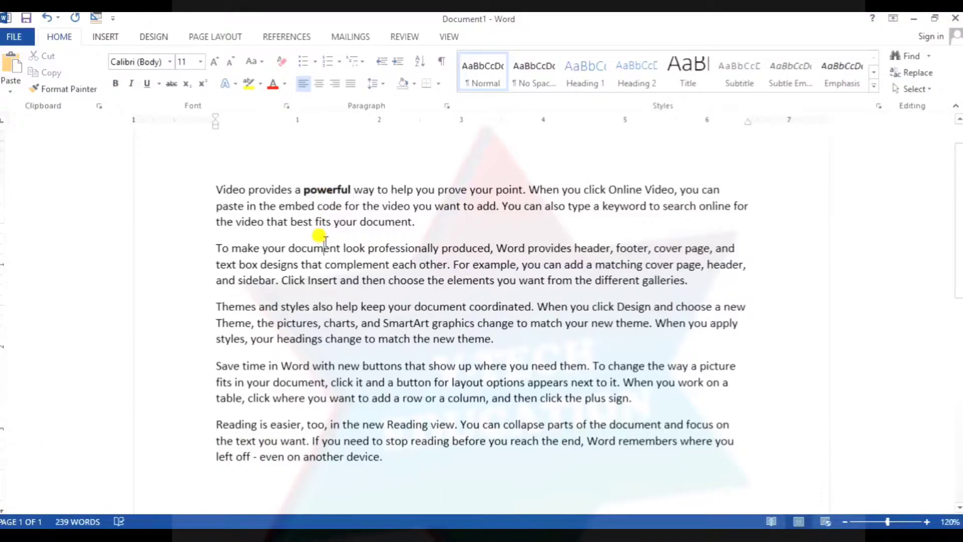
- Remove the bold formatting from the word "powerful" in the first paragraph
double_click(332, 195)
key("ctrl+c")
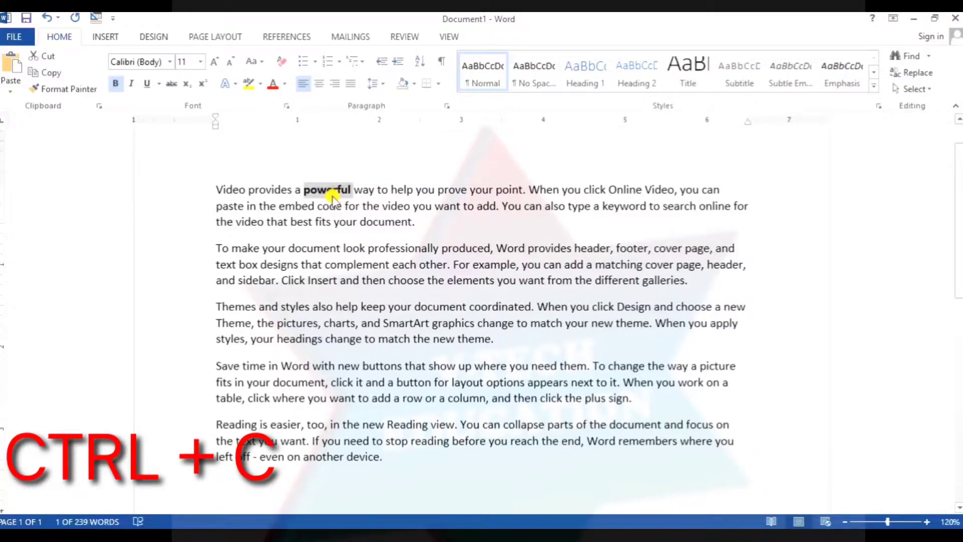
key("ctrl+b")
left_click(333, 196)
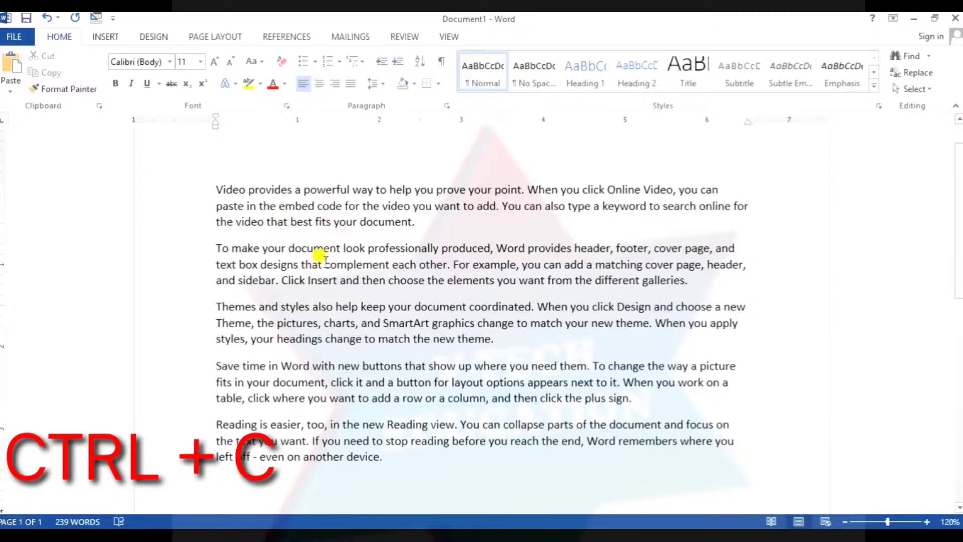
- Copy the second paragraph, starting with "To make your document", and paste it below the last paragraph
double_click(302, 249)
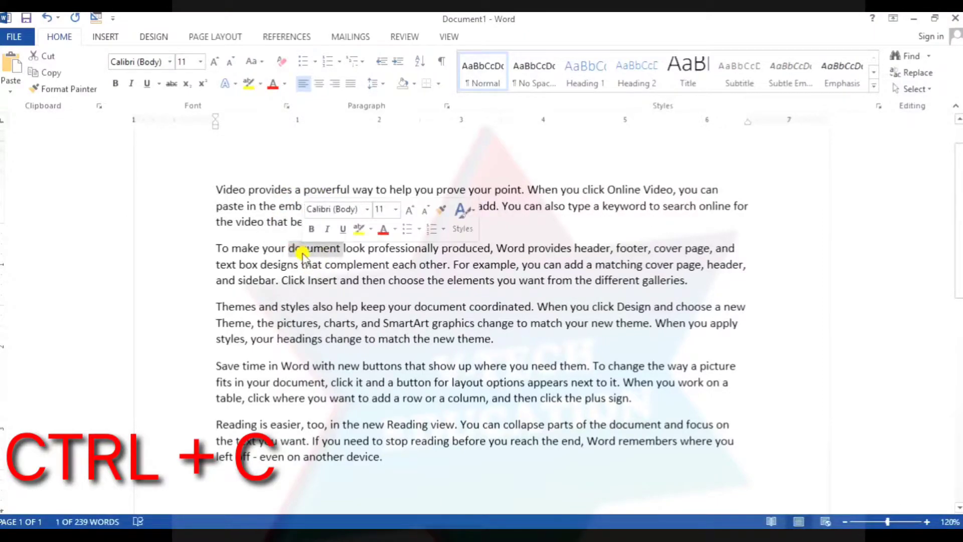
left_click(212, 247)
left_click_drag(212, 247, 697, 285)
key("ctrl+c")
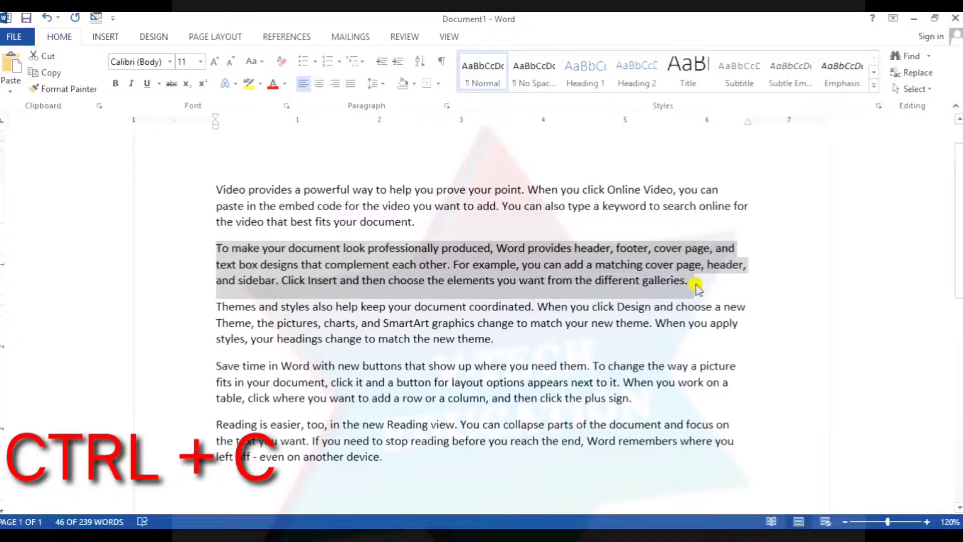
left_click(413, 481)
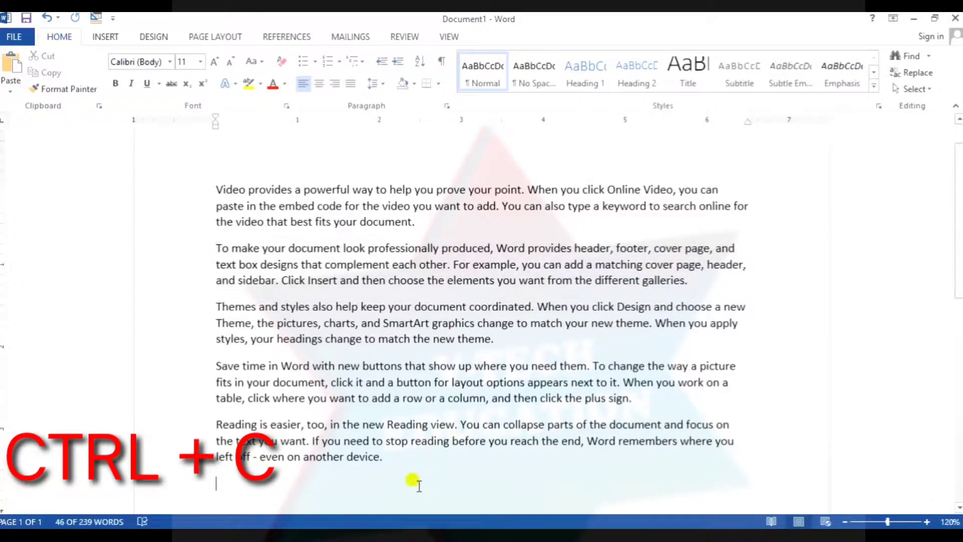
scroll(412, 480, "down", 2)
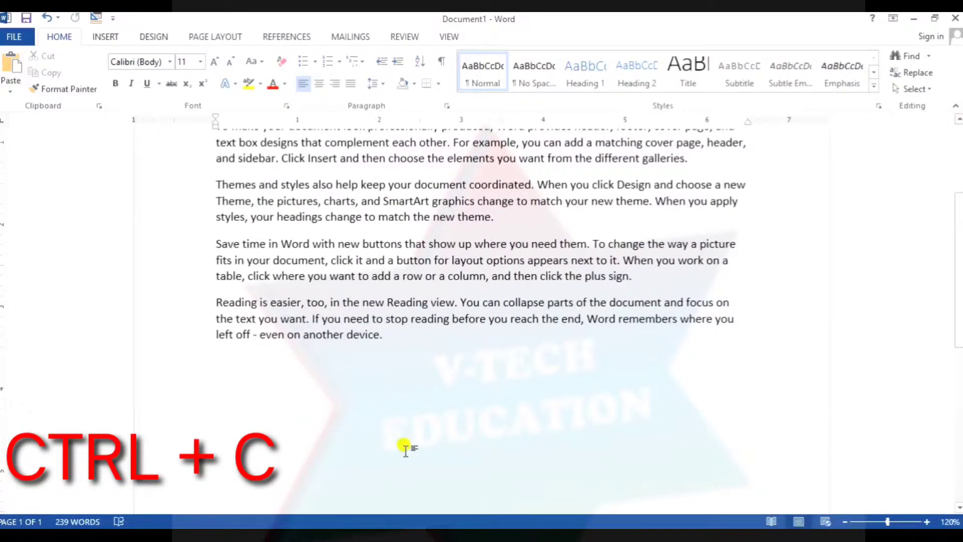
key("ctrl+v")
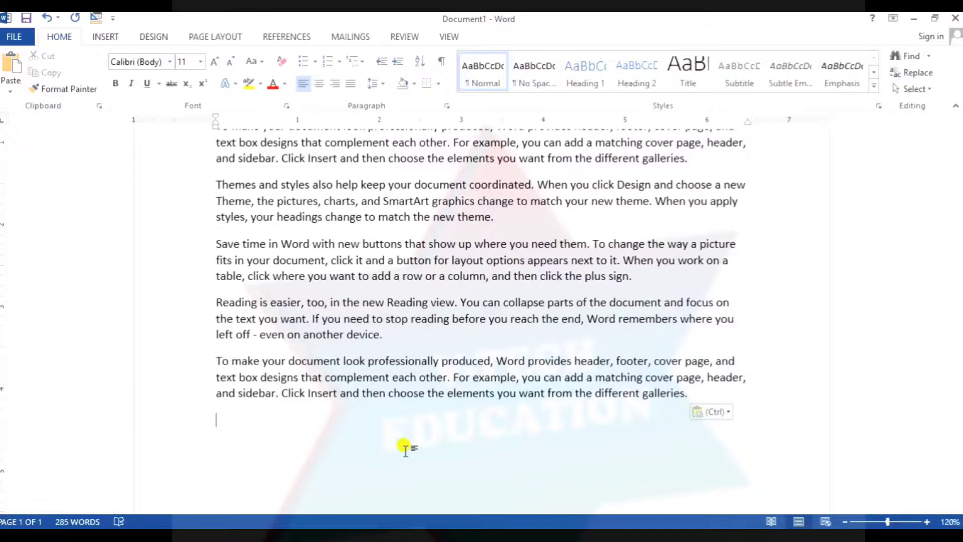
key("ctrl+d")
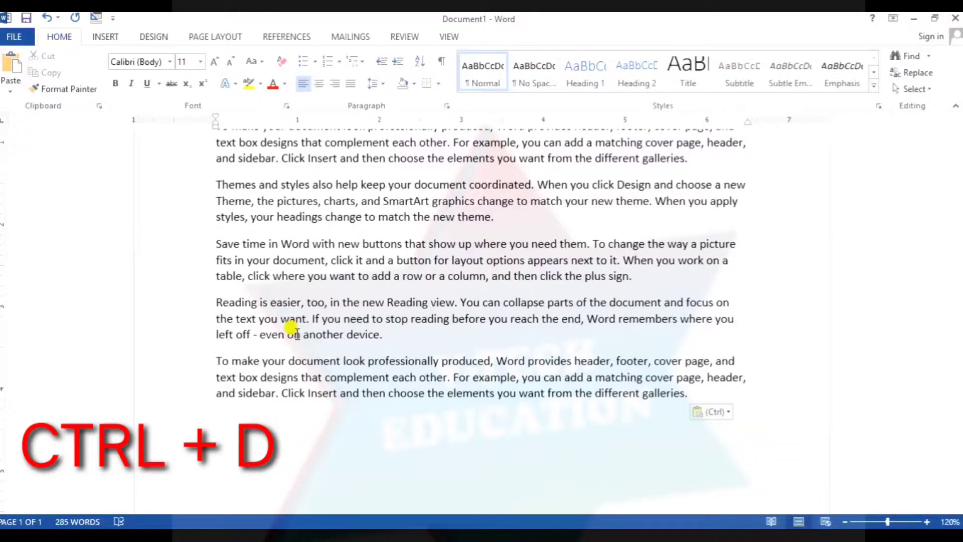
key("ctrl+d")
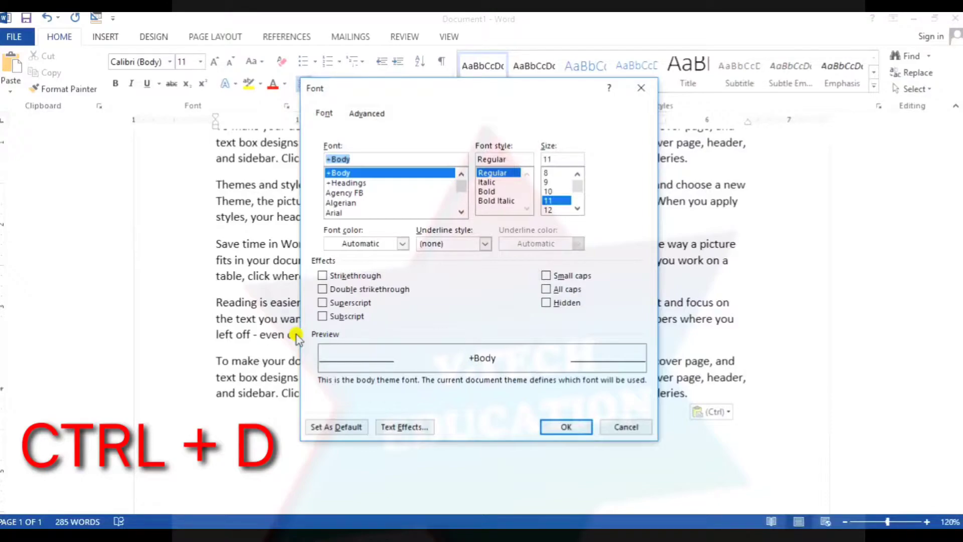
left_click(634, 89)
- Replace all the text in the document with the line "Vetch education hub"
key("ctrl+a")
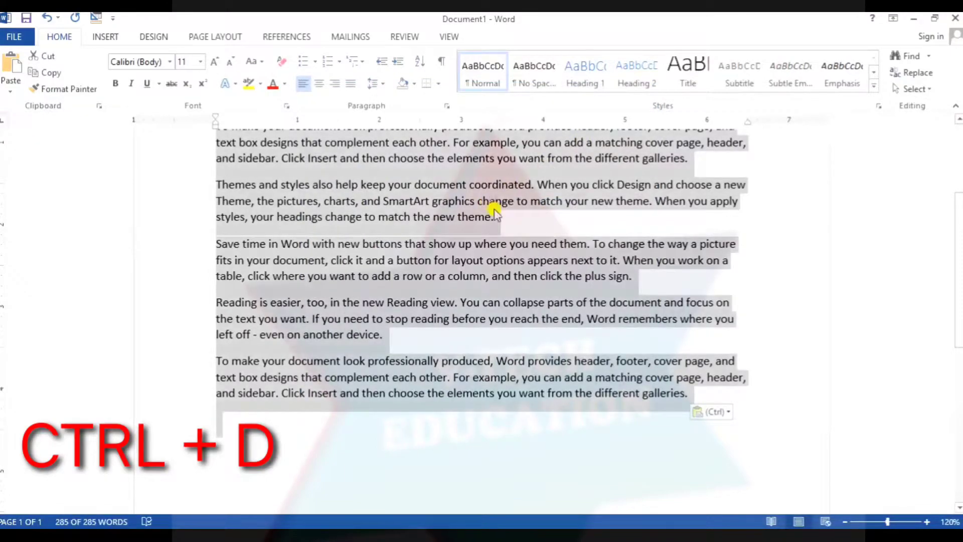
key("Delete")
type("vtech")
type(" edu")
type("cation")
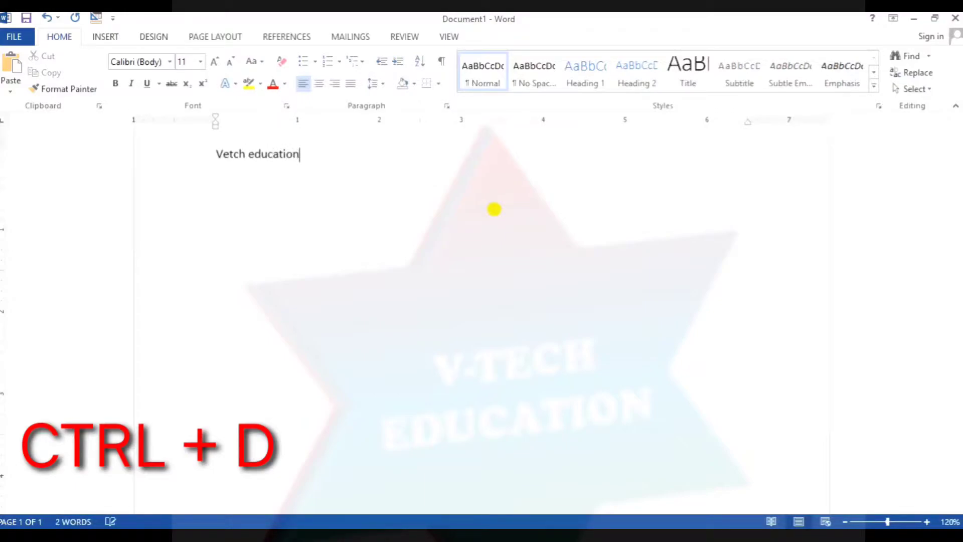
type(" hub")
- Enlarge the whole "Vetch education hub" line to font size 80
key("ctrl+a")
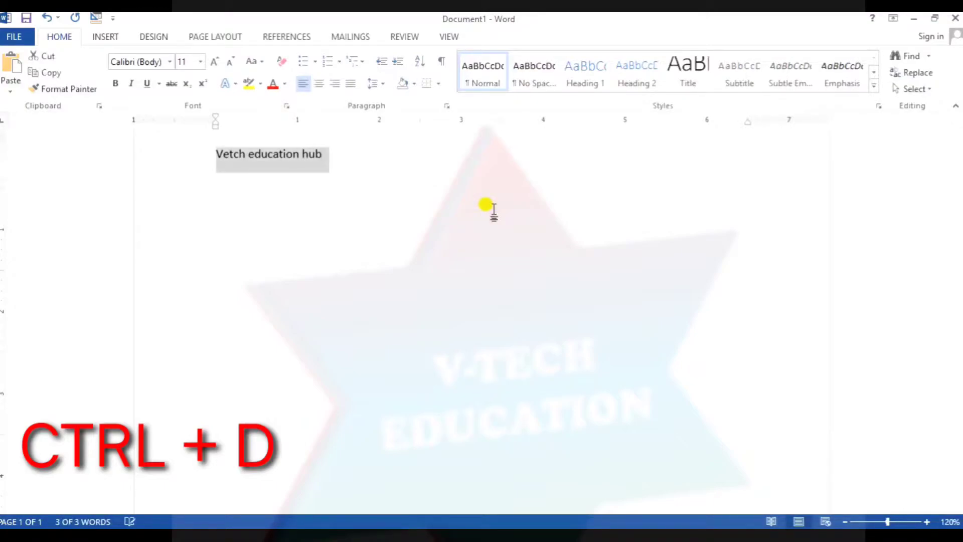
key("ctrl+shift+period")
key("ctrl+shift+period")
key("ctrl+shift+period")
key("ctrl+shift+period")
key("ctrl+shift+period")
key("ctrl+shift+period")
key("ctrl+shift+period")
key("ctrl+shift+period")
key("ctrl+shift+period")
key("ctrl+shift+period")
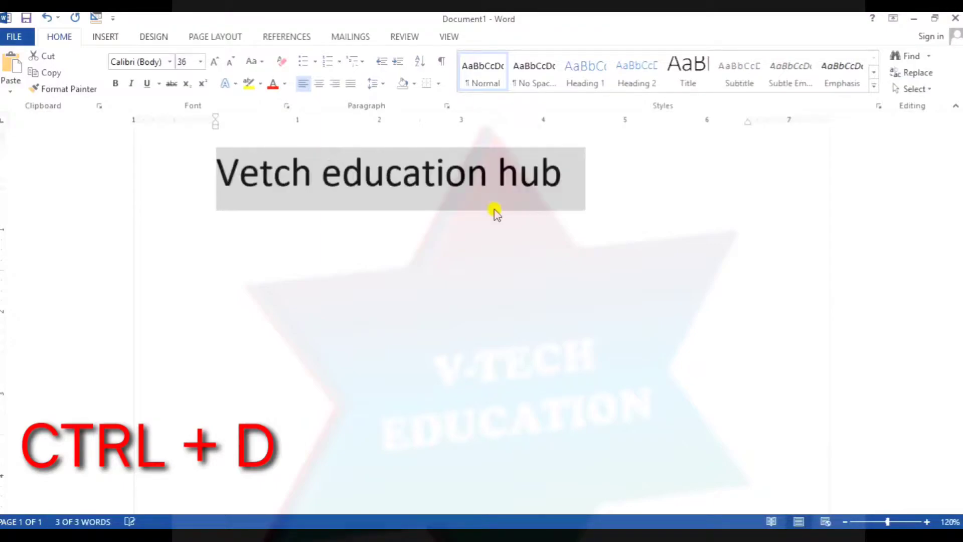
key("ctrl+shift+period")
key("ctrl+shift+period")
key("ctrl+shift+period")
key("ctrl+shift+period")
key("ctrl+shift+period")
key("ctrl+shift+period")
key("ctrl+shift+period")
key("ctrl+shift+period")
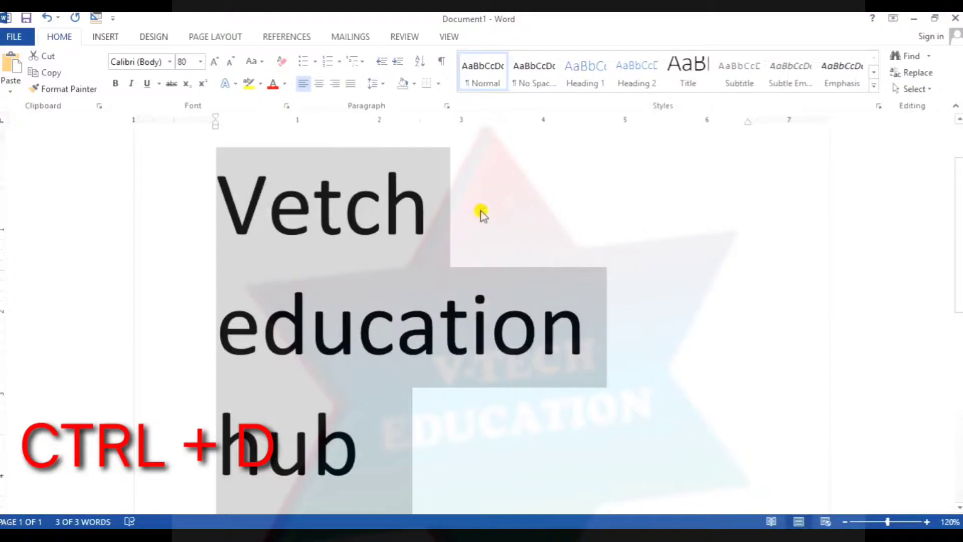
- Apply the Subscript effect to the whole "Vetch education hub" line through the Font dialog
key("ctrl+d")
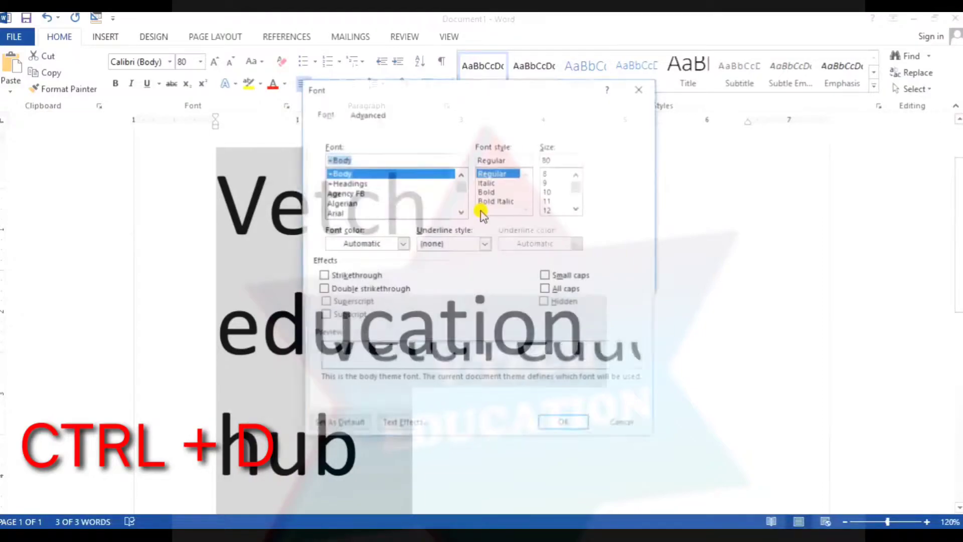
left_click_drag(443, 92, 646, 149)
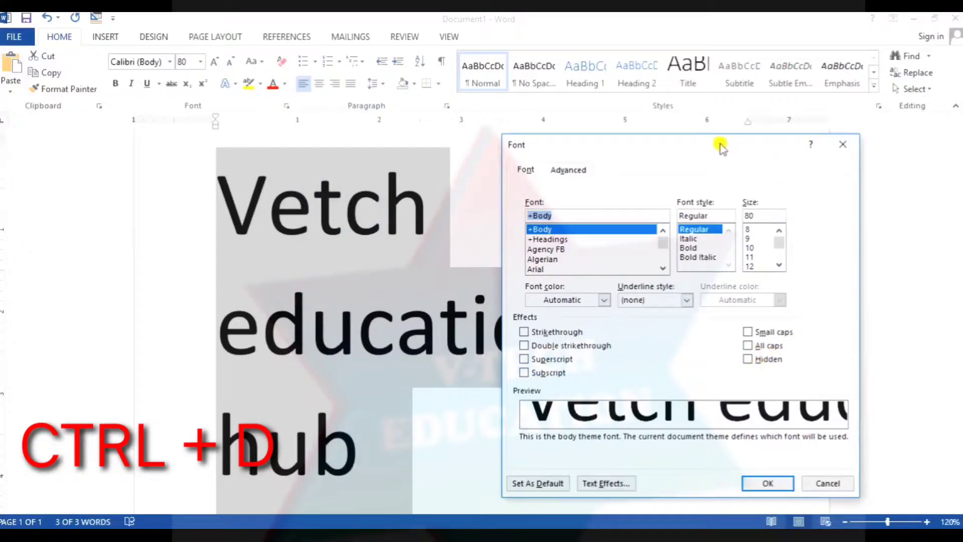
left_click_drag(720, 145, 721, 125)
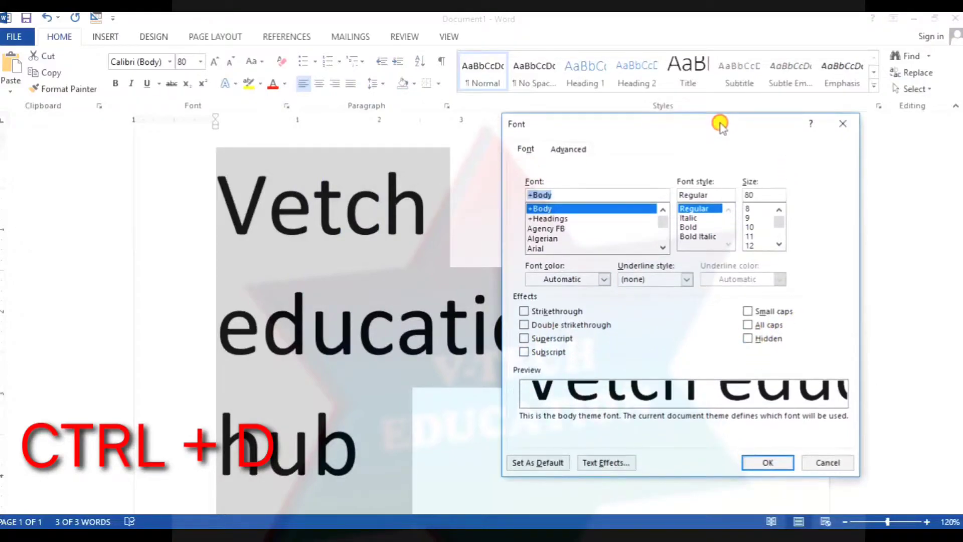
left_click(534, 354)
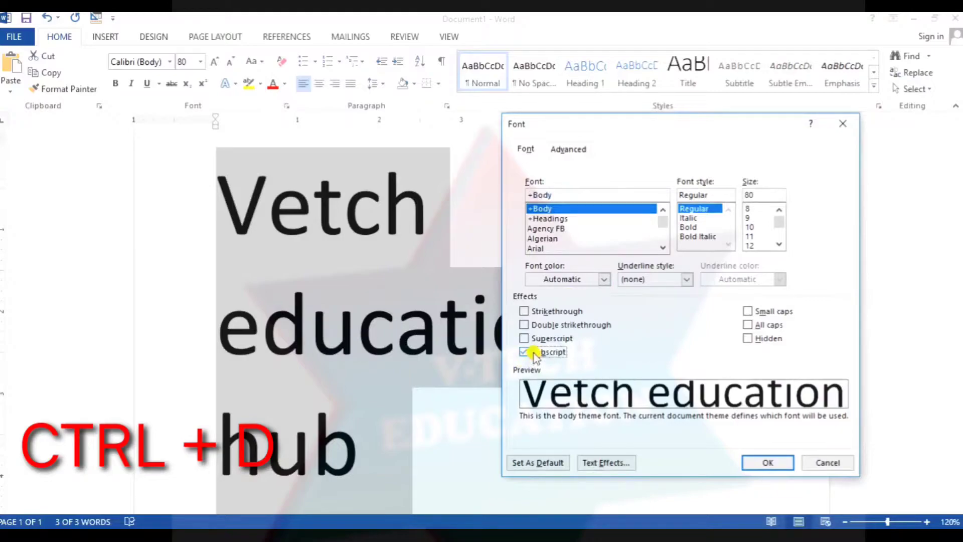
left_click(782, 463)
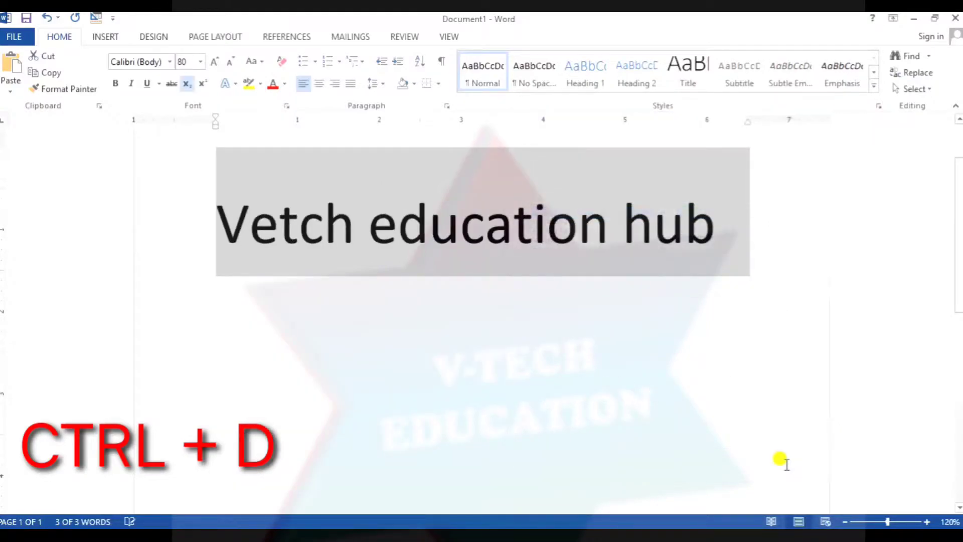
- Remove the subscript formatting from the whole "Vetch education hub" line
left_click(577, 229)
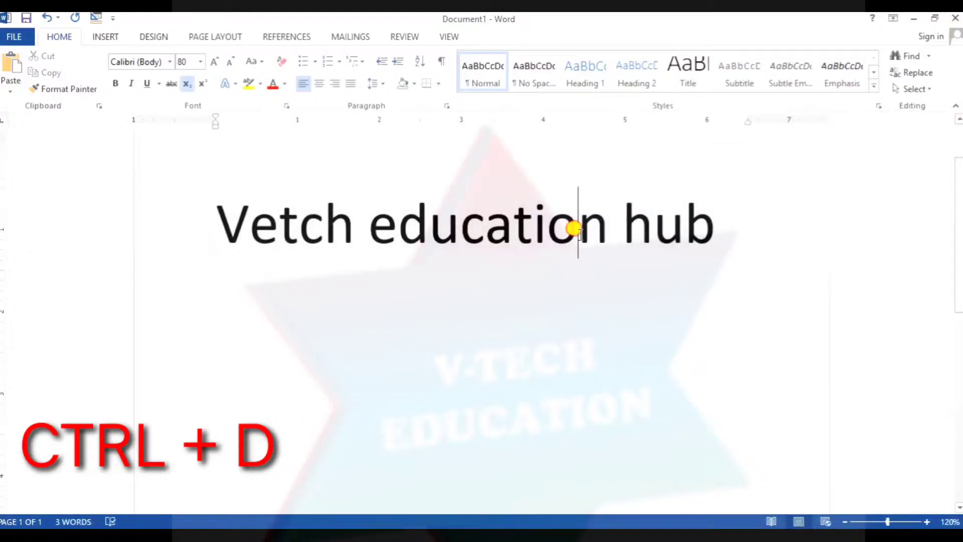
left_click_drag(576, 228, 598, 222)
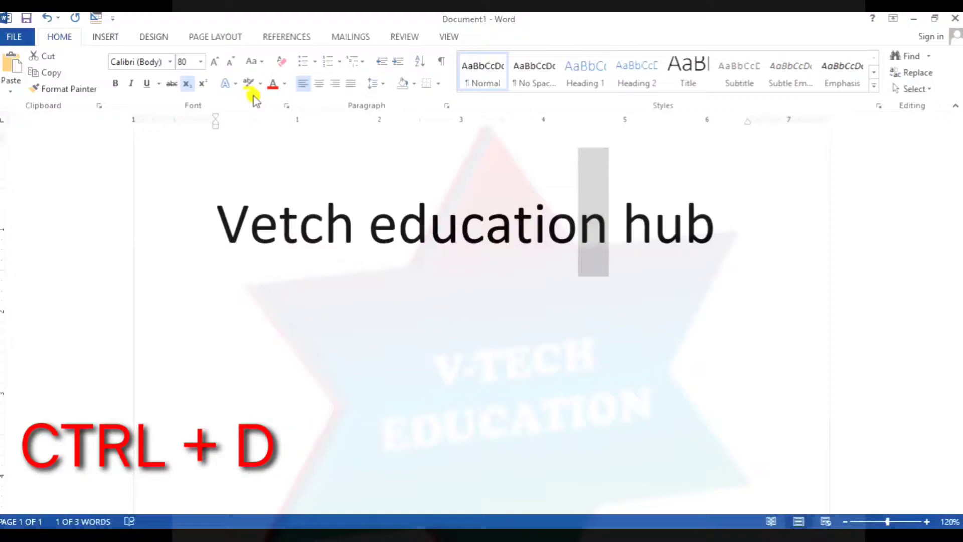
left_click(202, 150)
left_click(186, 84)
left_click(335, 271)
- Format only the final "n" of "education" as subscript through the Font dialog
left_click(542, 327)
left_click_drag(543, 327, 567, 328)
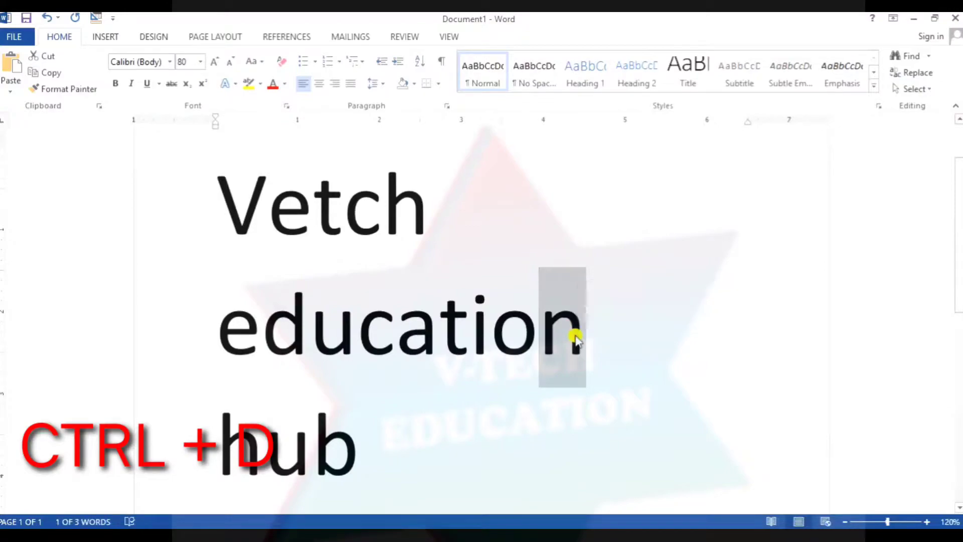
key("ctrl+d")
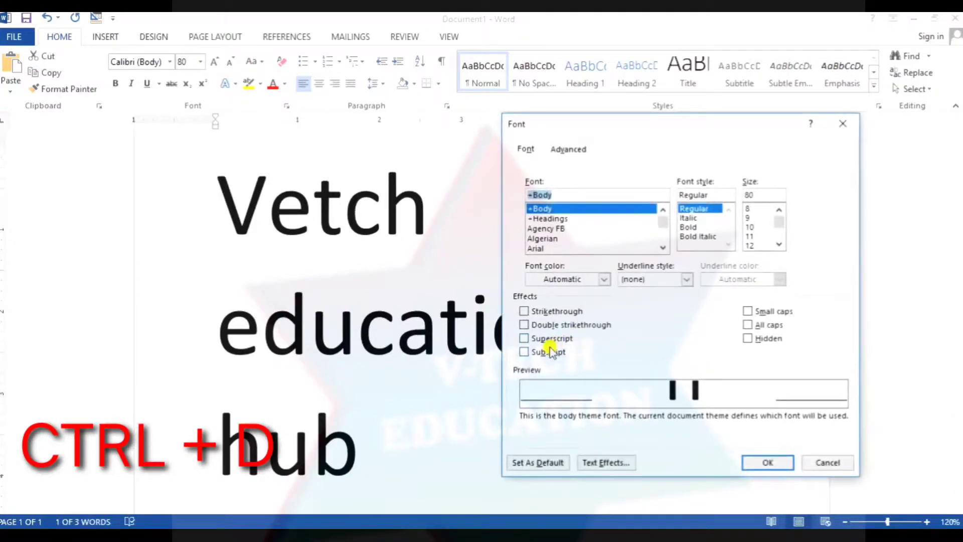
left_click(547, 351)
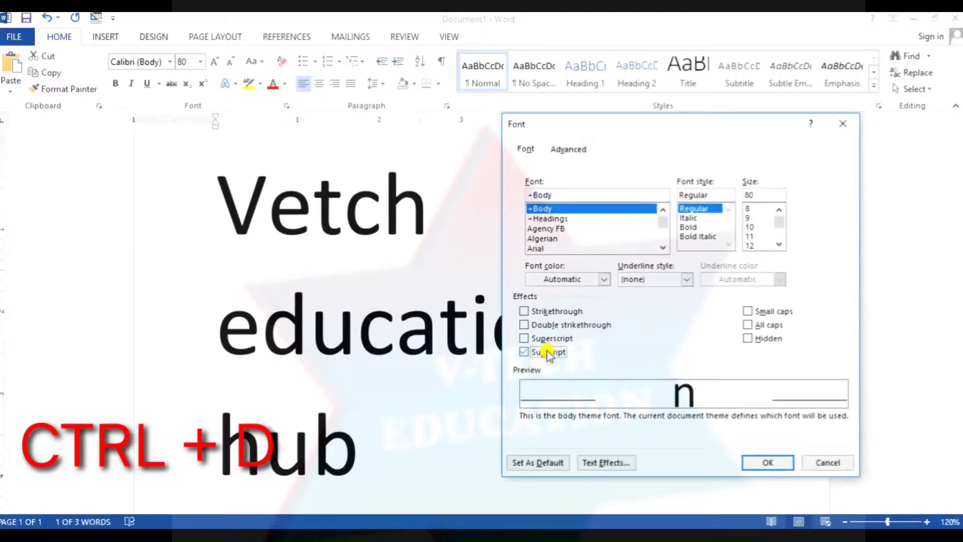
left_click(765, 460)
left_click(595, 382)
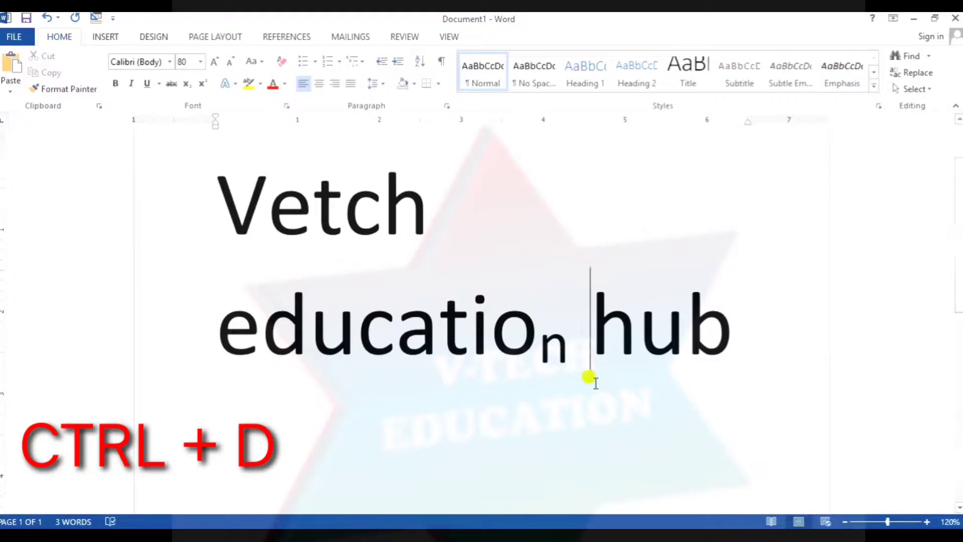
- Format only the final "b" of "hub" as superscript through the Font dialog
left_click(685, 333)
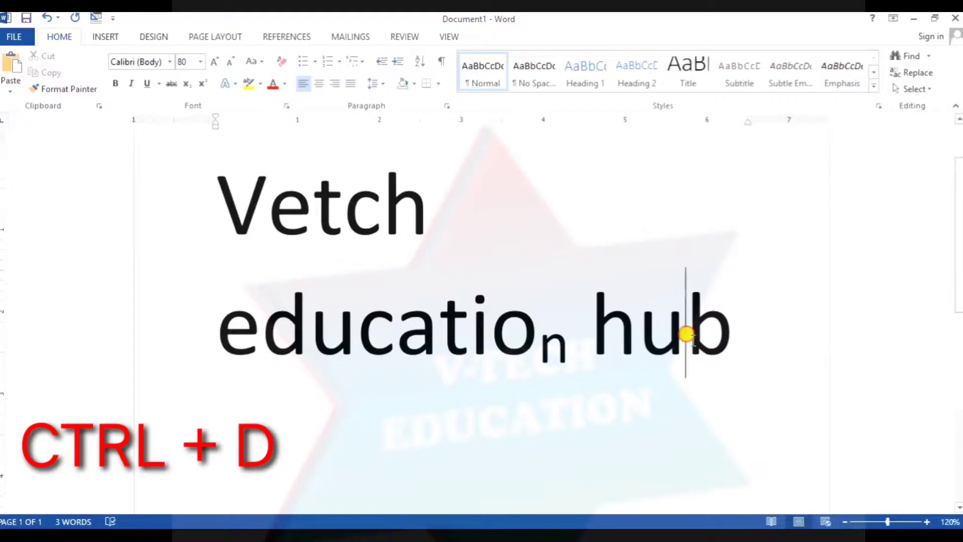
left_click_drag(691, 334, 721, 333)
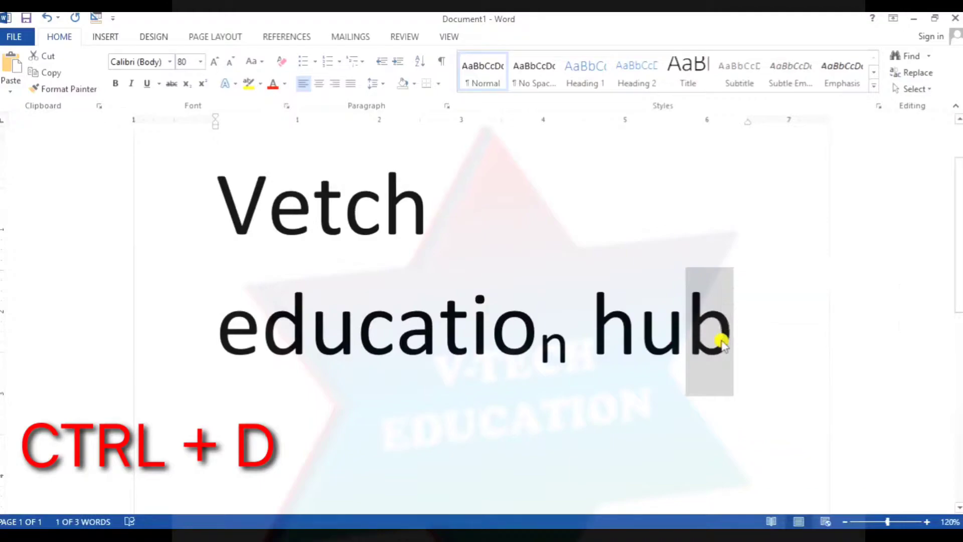
key("ctrl+d")
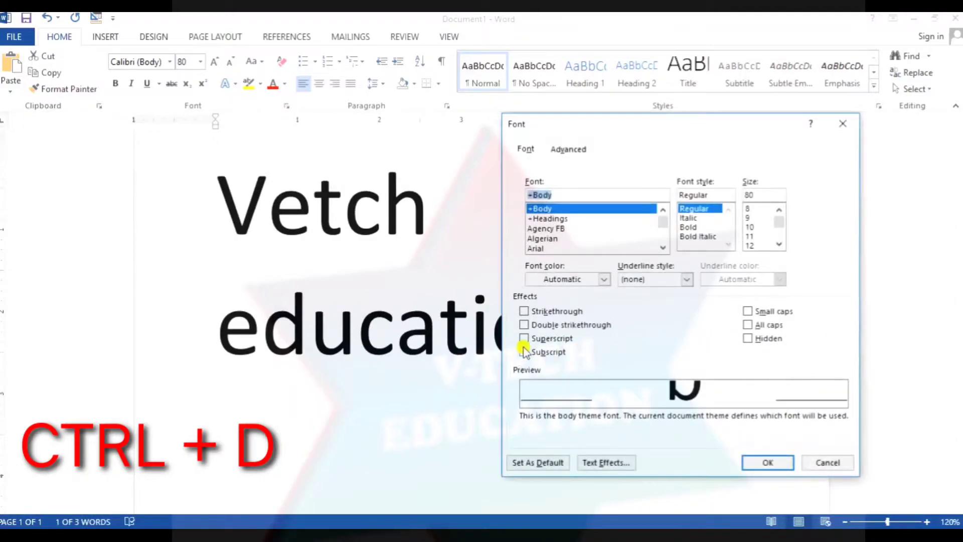
left_click(524, 338)
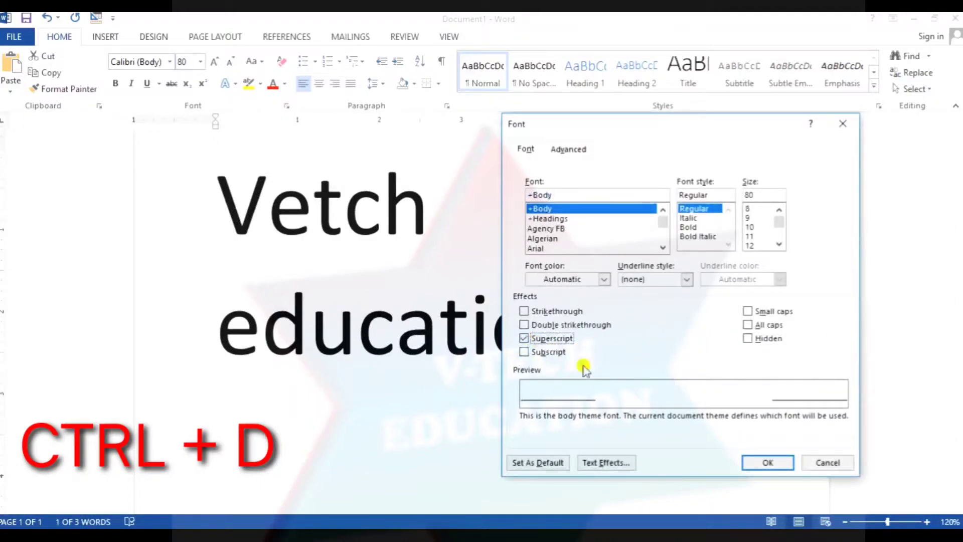
left_click(791, 462)
left_click(652, 385)
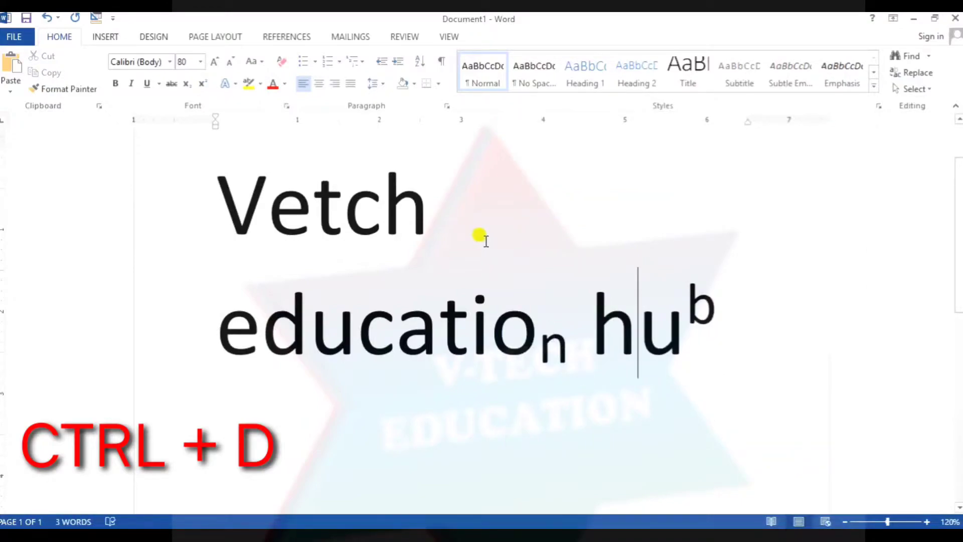
- Underline the word "hub" with the thick dash-dot-dot style in red through the Font dialog
key("ctrl+d")
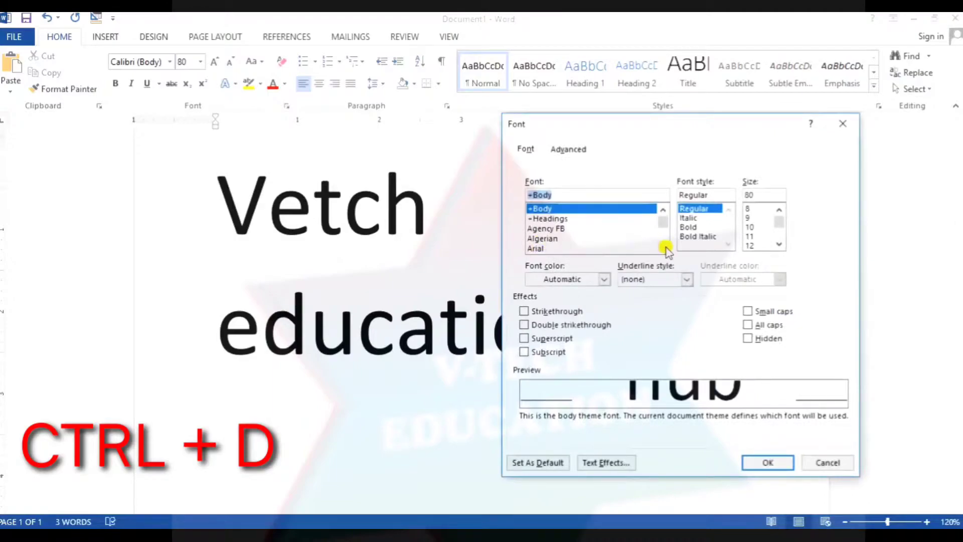
scroll(775, 326, "down", 5)
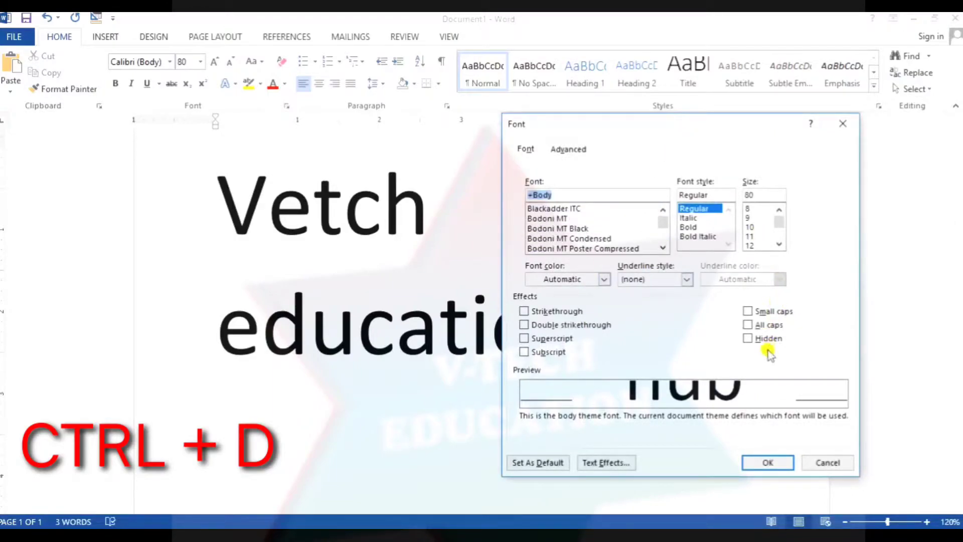
left_click(604, 279)
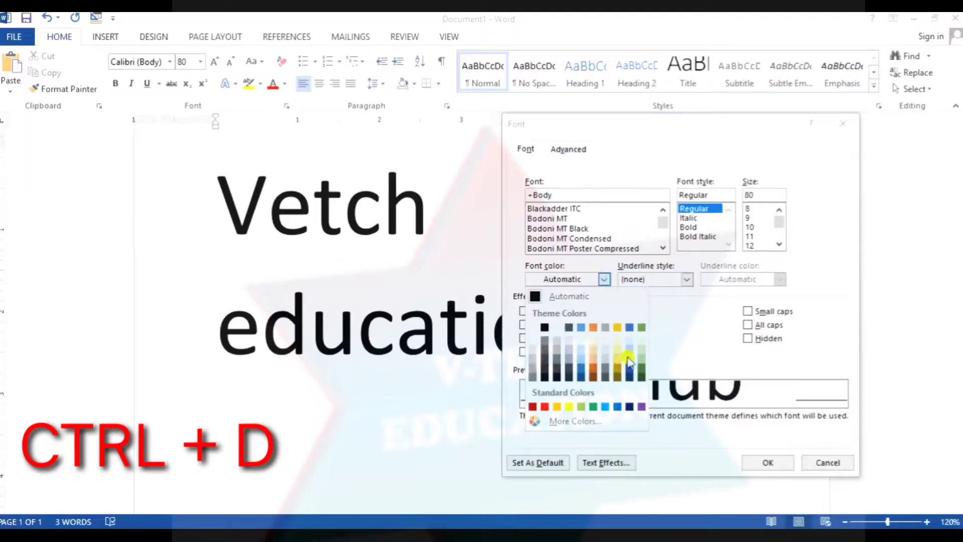
left_click(668, 316)
left_click(686, 280)
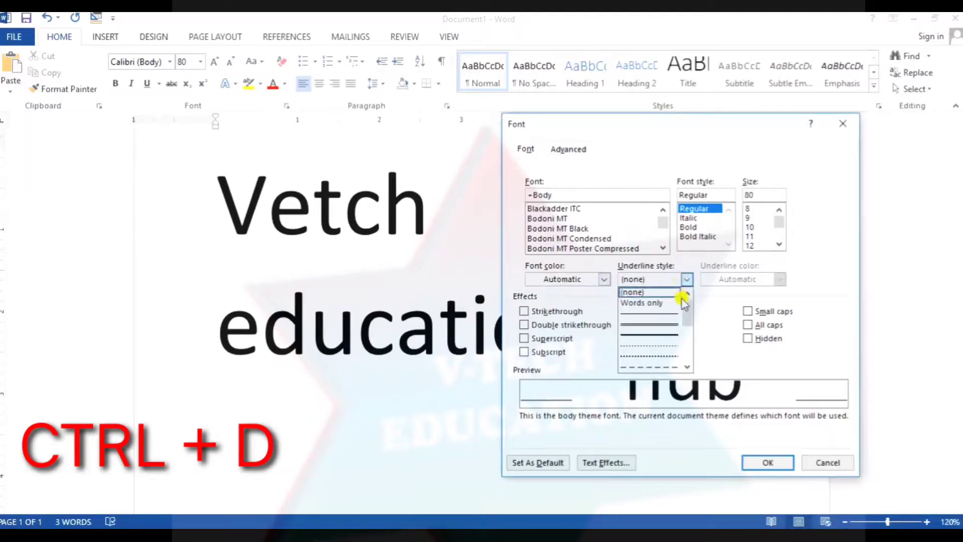
scroll(688, 305, "down", 3)
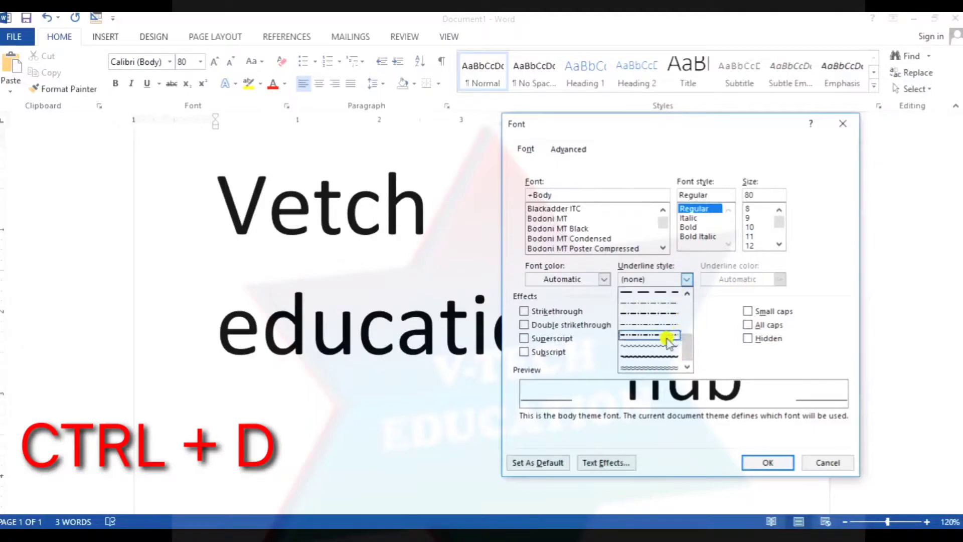
left_click(672, 334)
left_click(779, 279)
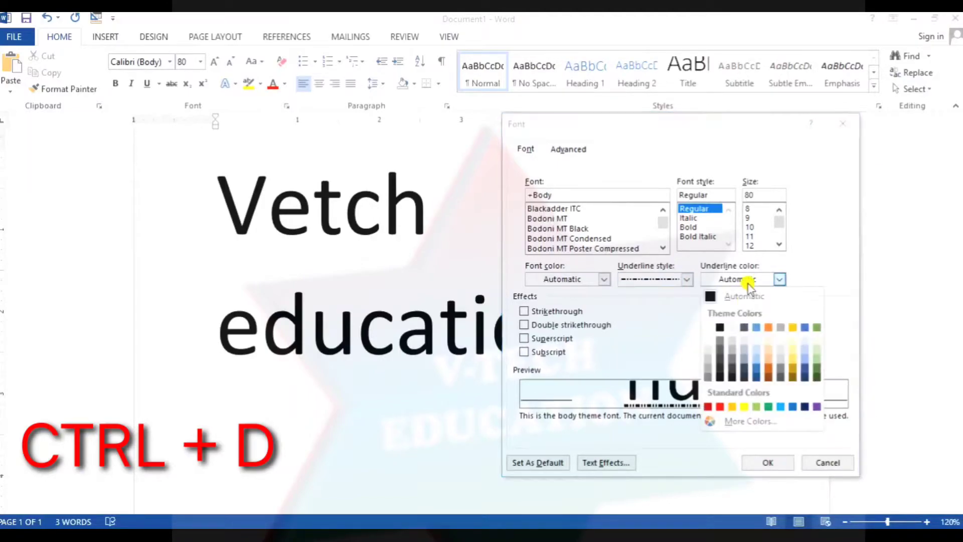
left_click(720, 406)
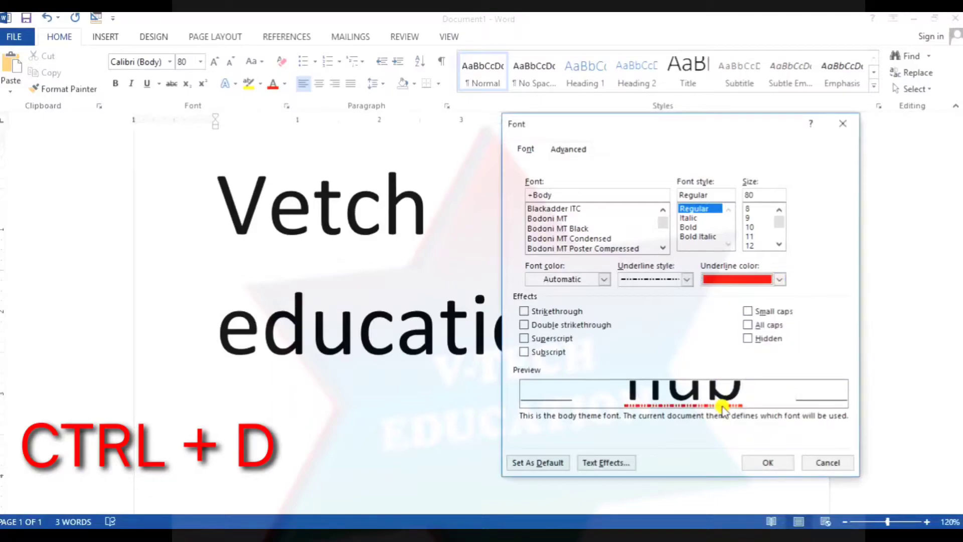
left_click(755, 461)
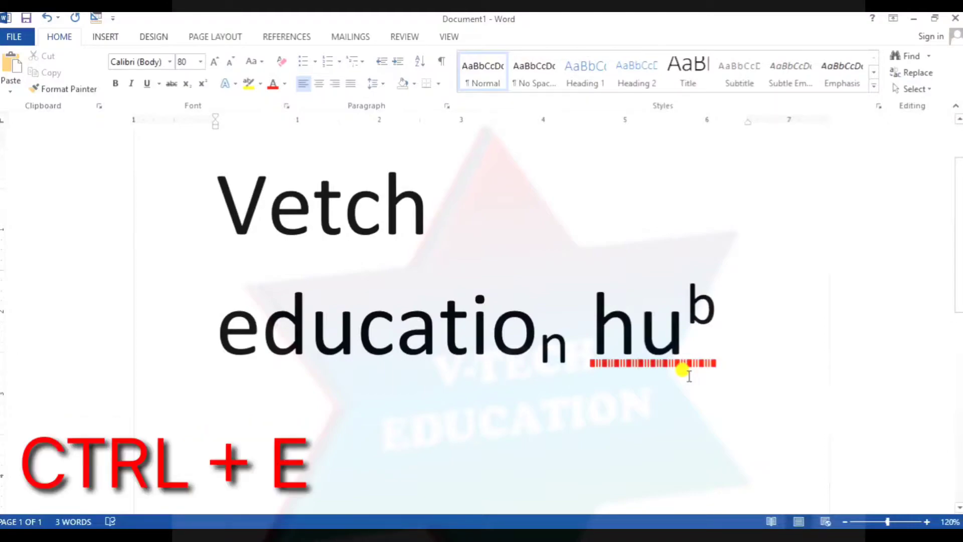
- Replace all the text with sample paragraphs generated by =rand() at font size 14
key("ctrl+a")
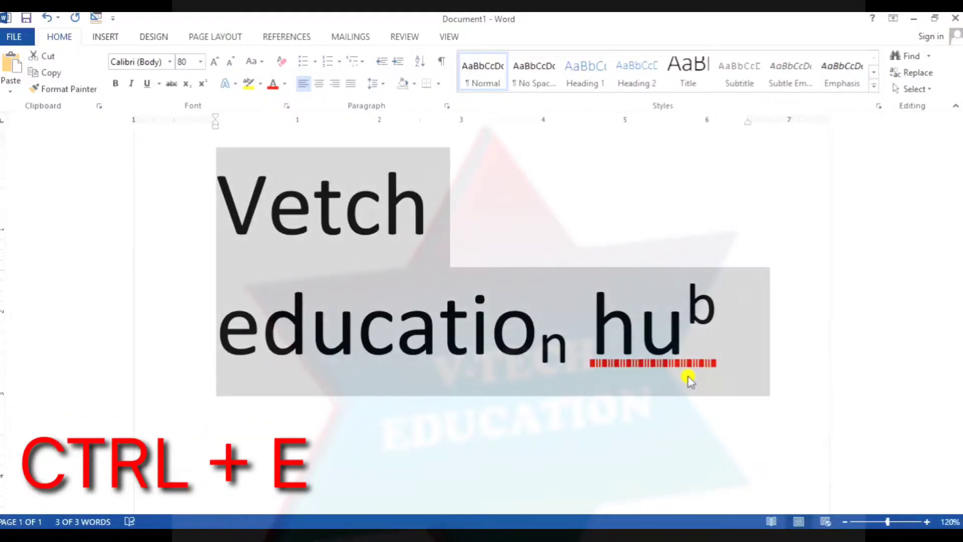
key("Delete")
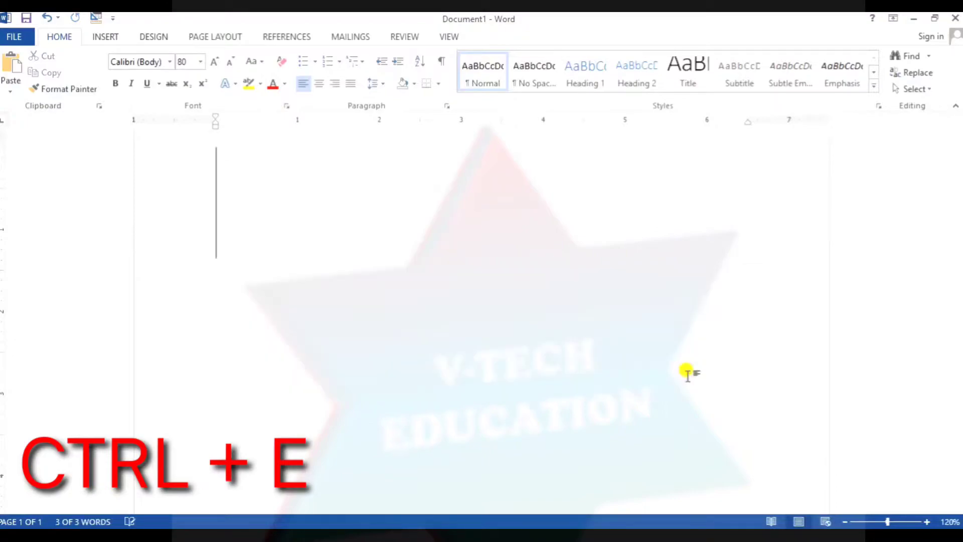
key("ctrl+shift+comma")
key("ctrl+shift+comma")
key("ctrl+shift+comma")
key("ctrl+shift+comma")
key("ctrl+shift+comma")
key("ctrl+shift+comma")
key("ctrl+shift+comma")
key("ctrl+shift+comma")
key("ctrl+shift+comma")
key("ctrl+shift+comma")
key("ctrl+shift+comma")
type("=rand()")
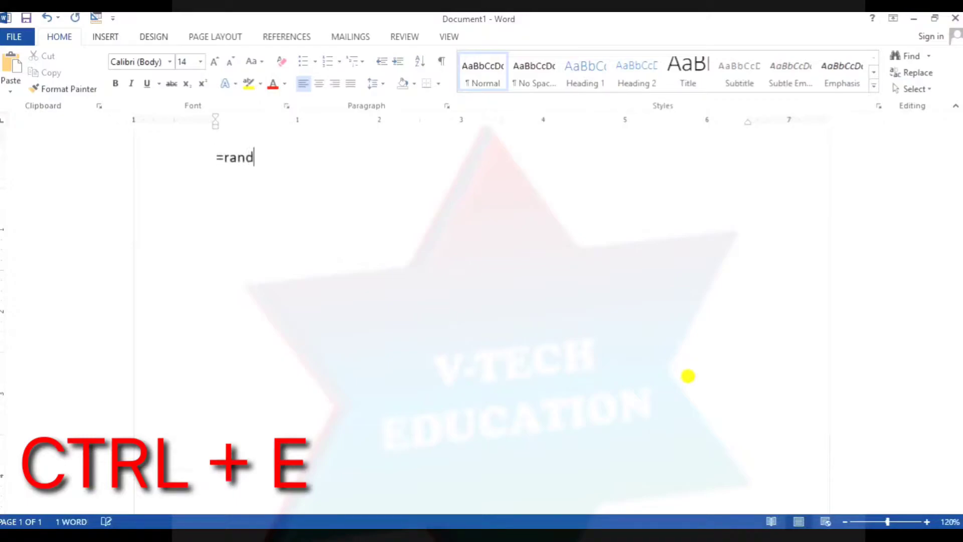
key("Return")
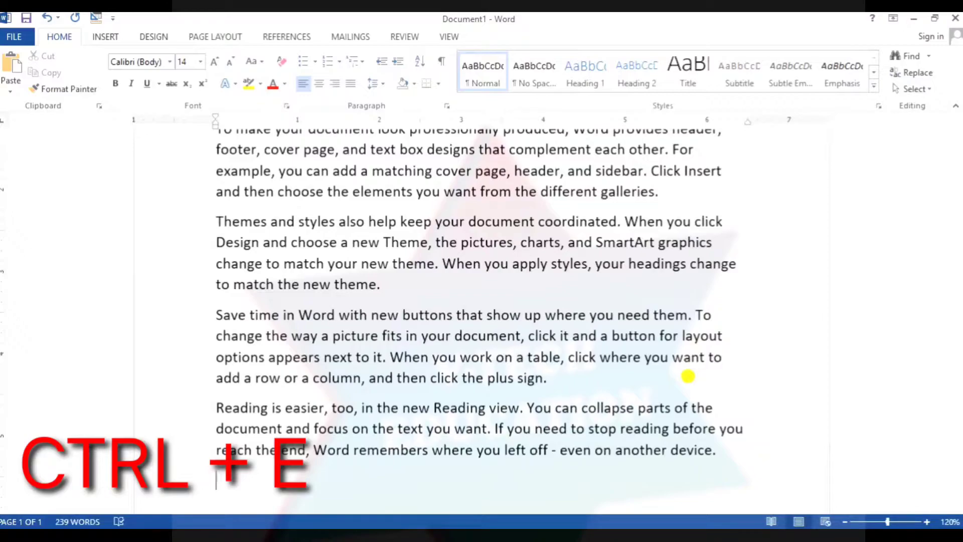
- Cut all the sample paragraphs and paste them back into the document
key("ctrl+a")
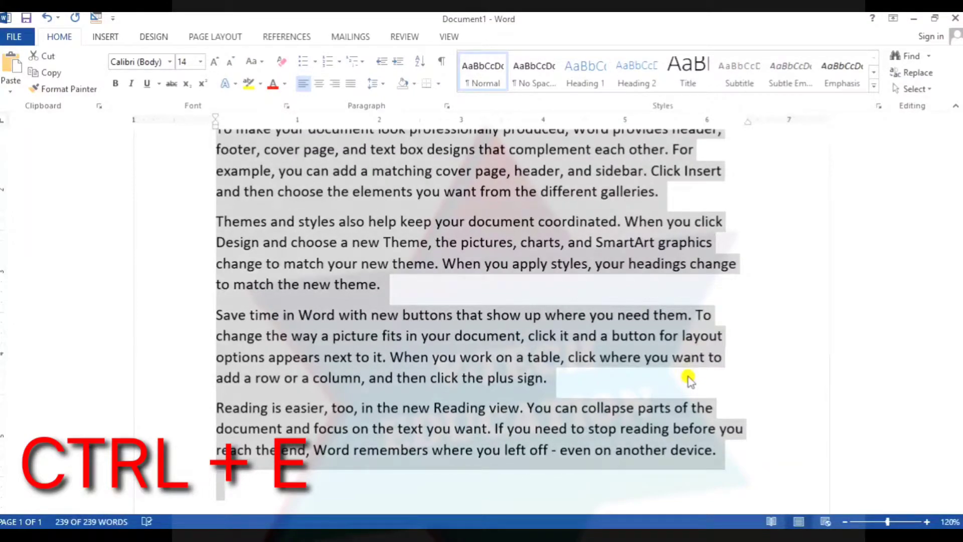
key("Delete")
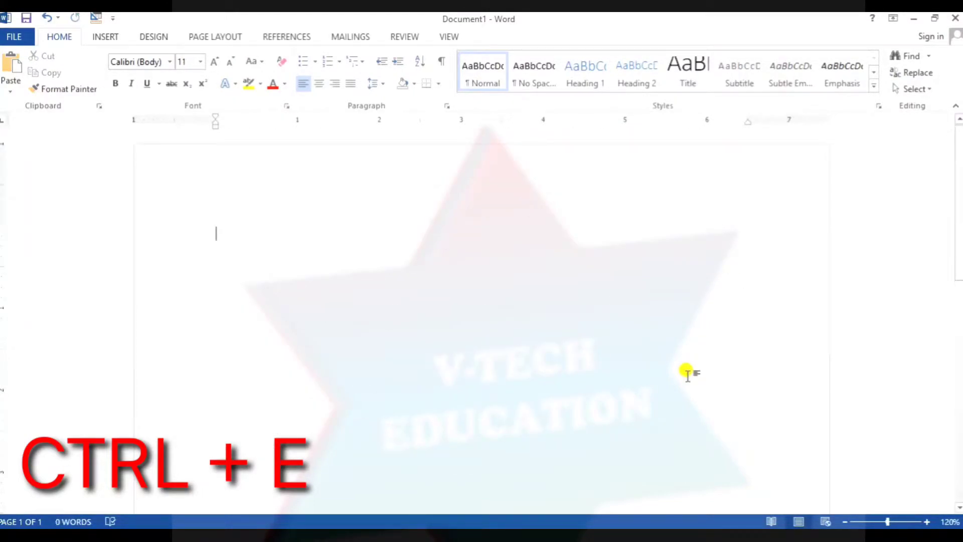
type("Video provides a powerful way to help you prove your point. When you click Online Video, you can paste in the embed code for the video you want to add. You can also type a keyword to search online for the video that best fits your document. To make your document look professionally produced, Word provides header, footer, cover page, and text box designs that complement each other. For example, you can add a matching cover page, header, and sidebar. Click Insert and then choose the elements you want from the different galleries. Themes and styles also help keep your document coordinated. When you click Design and choose a new Theme, the pictures, charts, and SmartArt graphics change to match your new theme. When you apply styles, your headings change to match the new theme. Save time in Word with new buttons that show up where you need them. To change the way a picture fits in your document, click it and a button for layout options appears next to it. When you work on a table, click where you want to add a row or a column, and then click the plus sign. Reading is easier, too, in the new Reading view. You can collapse parts of the document and focus on the text you want. If you need to stop reading before you reach the end, Word remembers where you left off - even on another device.")
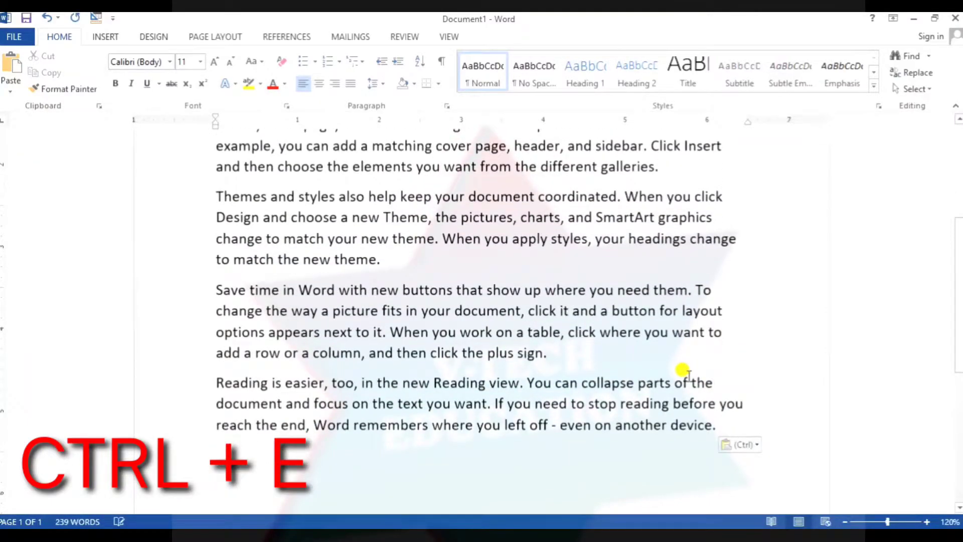
- Center the first sample paragraph and clear all text from the document
scroll(684, 372, "up", 5)
left_click(424, 236)
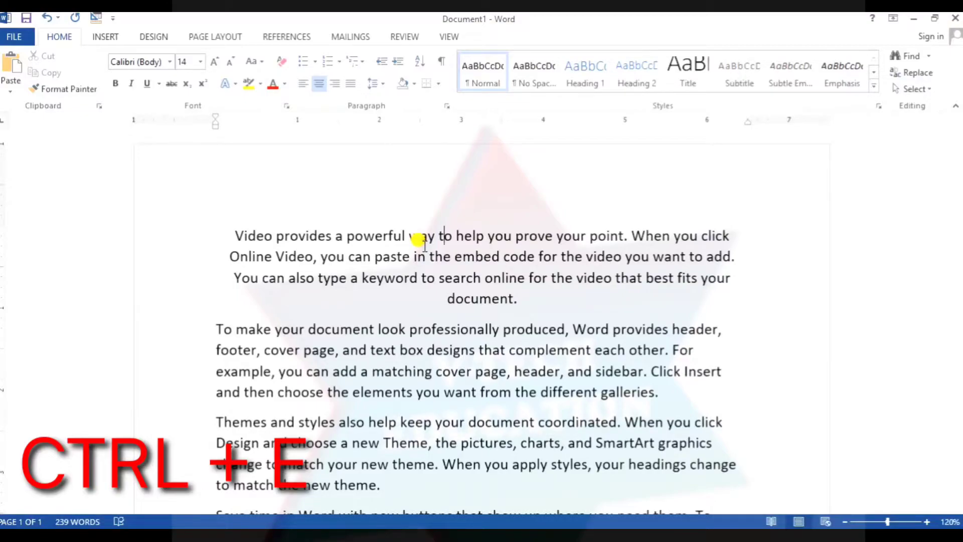
key("ctrl+a")
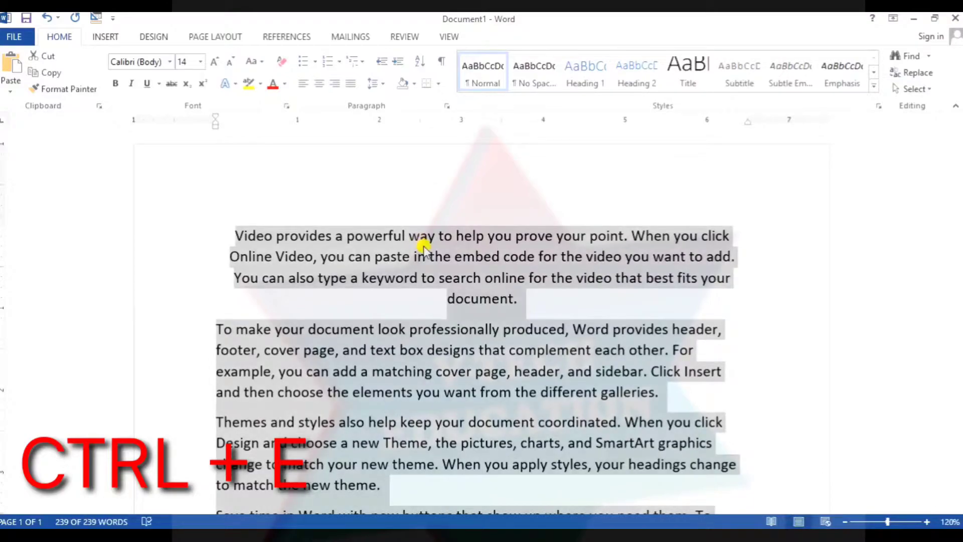
key("Delete")
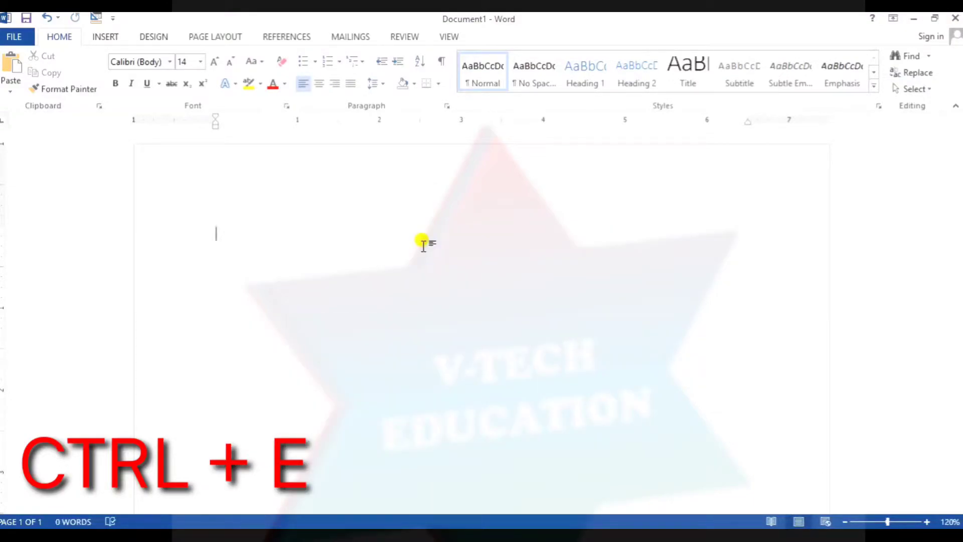
type("d")
key("BackSpace")
type("m")
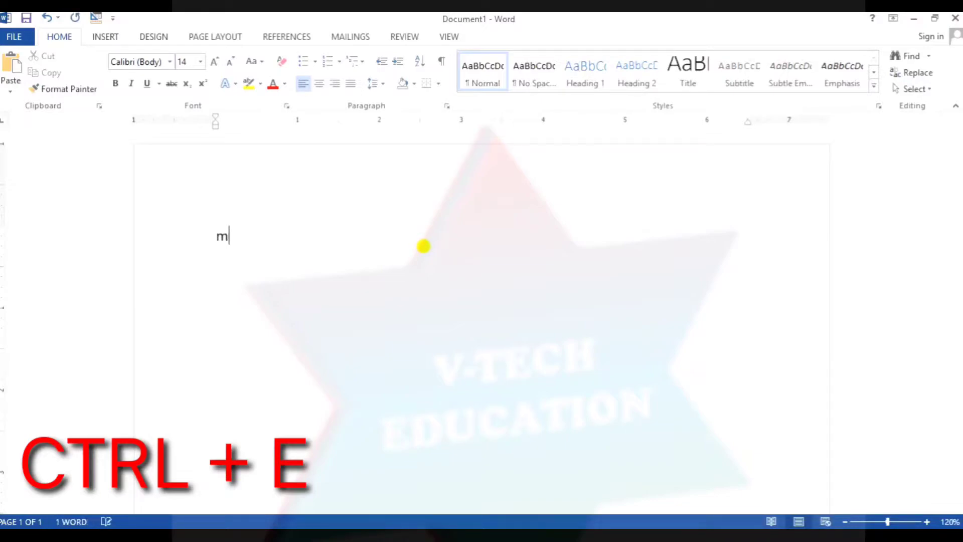
key("BackSpace")
type("y name ")
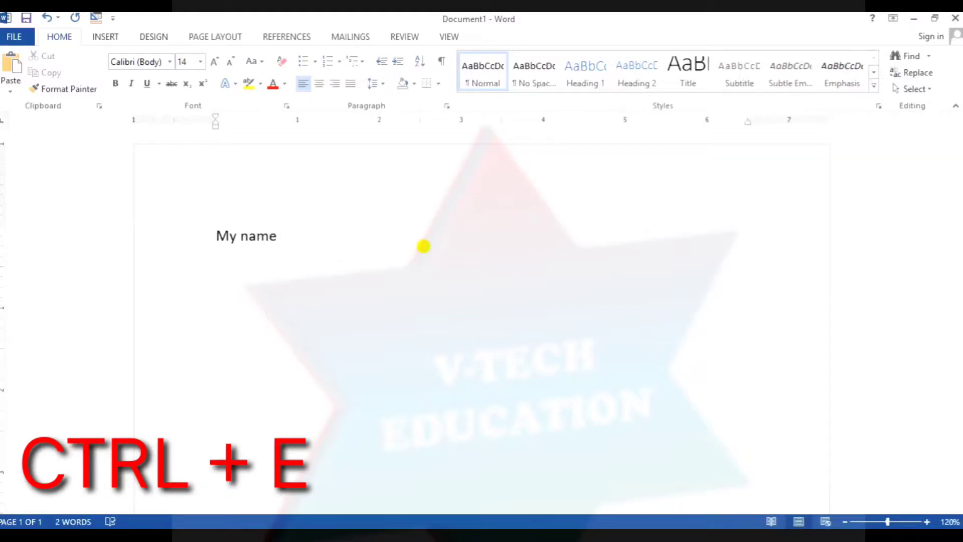
type("vishal")
key("ctrl+a")
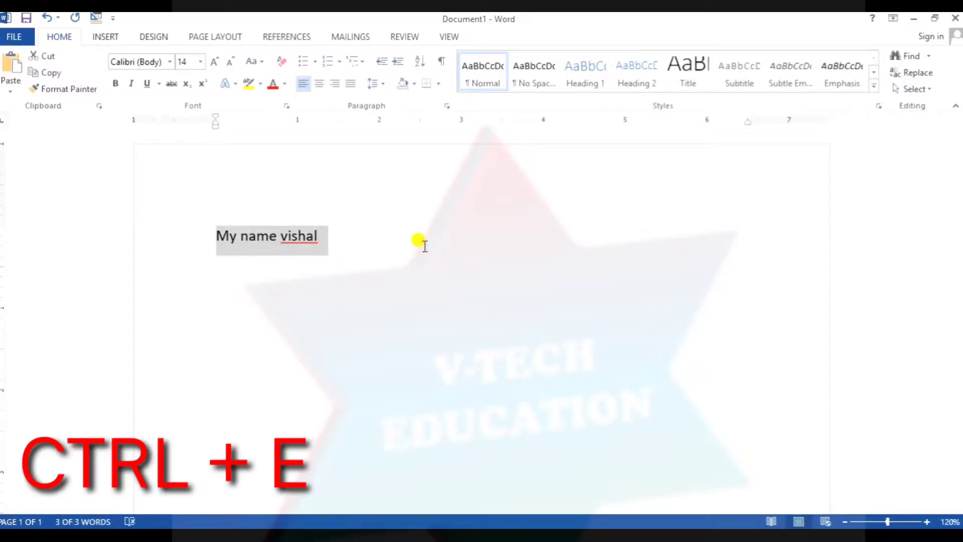
key("Delete")
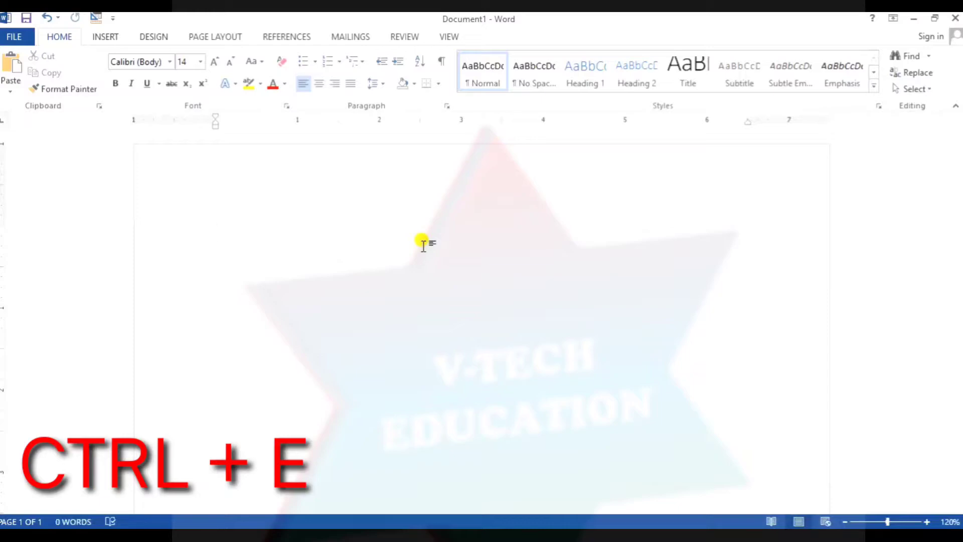
- Set the empty line to centered alignment and enter "My name is" followed by the person's first name
key("ctrl+e")
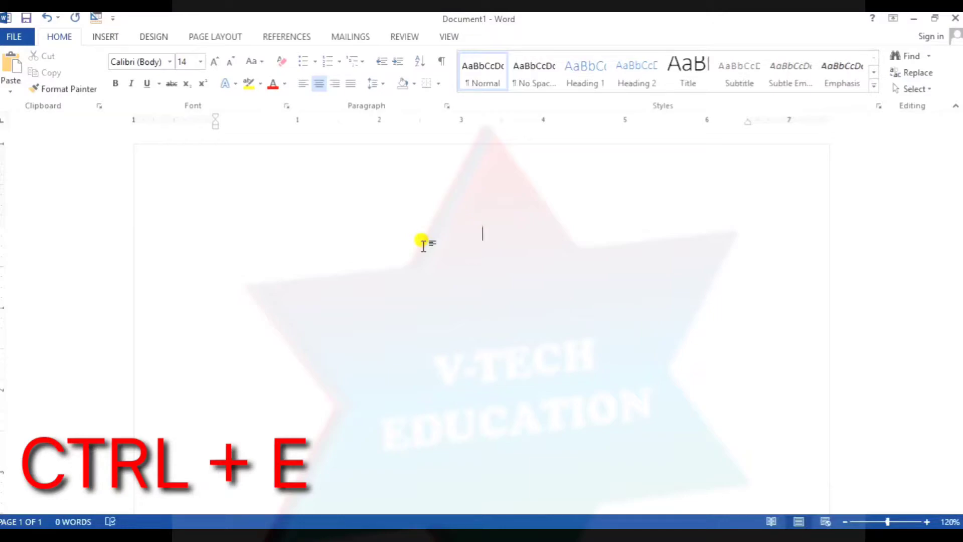
type("My name ")
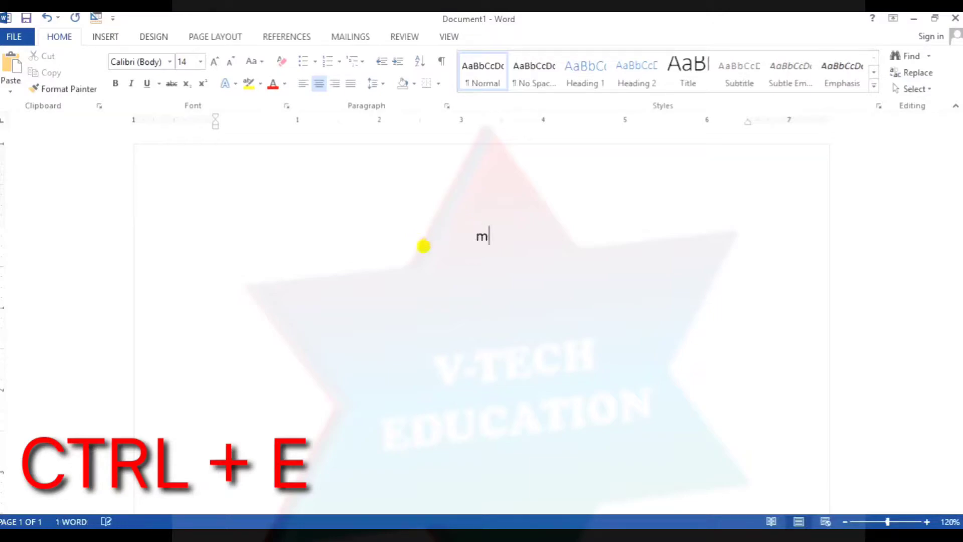
type("id")
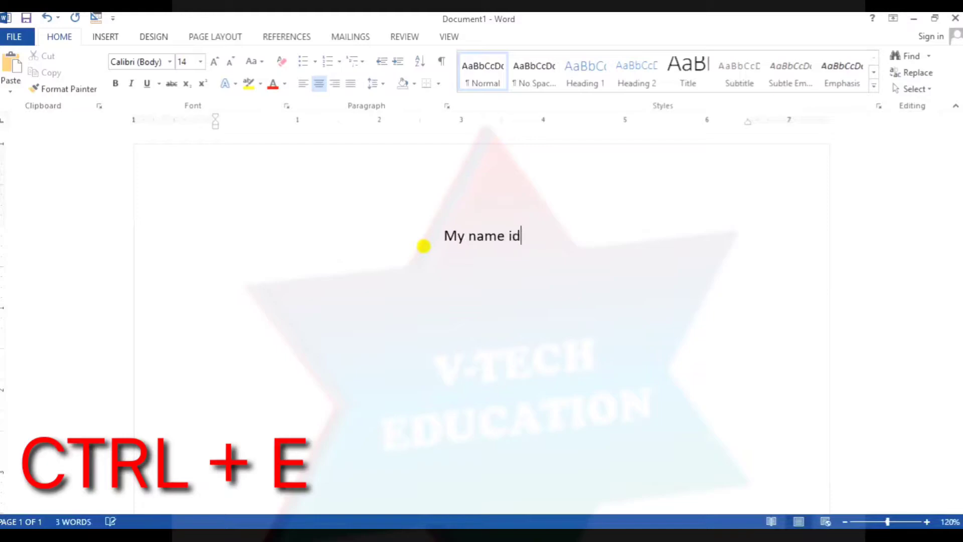
key("BackSpace")
type("s vih")
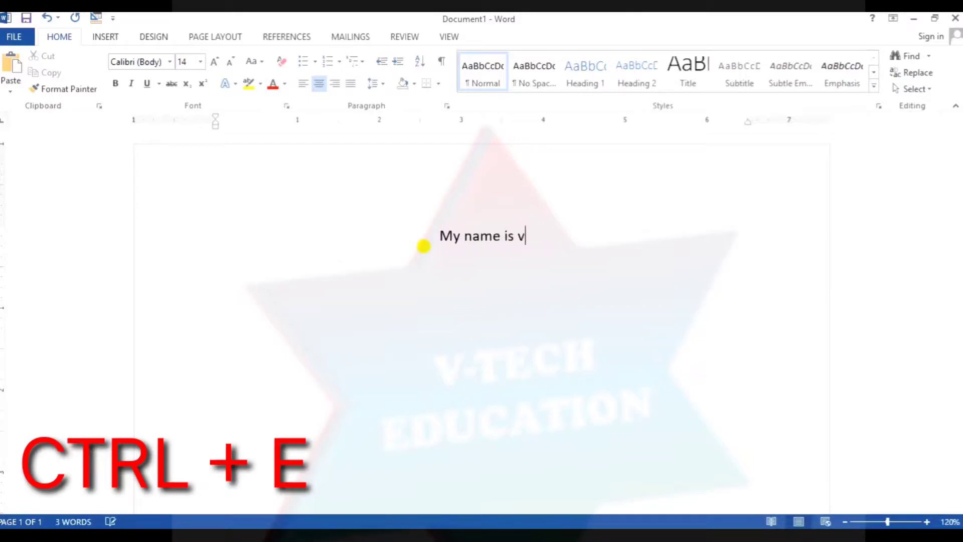
key("BackSpace")
key("BackSpace")
type("ishal")
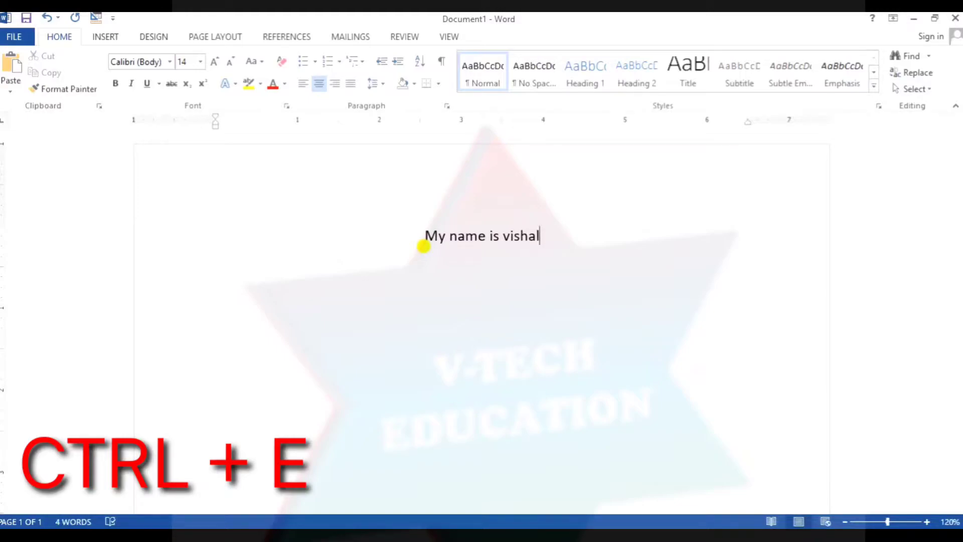
- Replace the centered introduction line with the sample paragraphs from the clipboard
triple_click(424, 246)
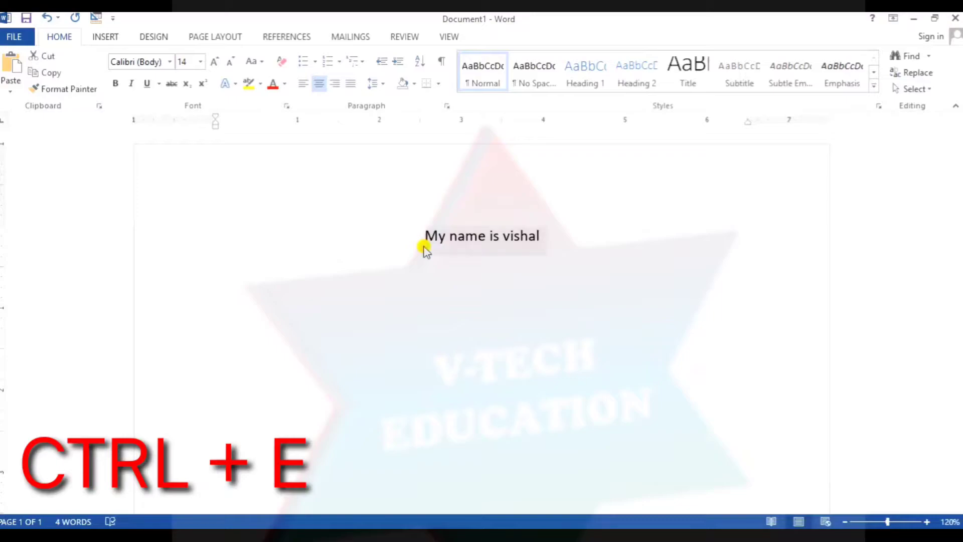
key("ctrl+v")
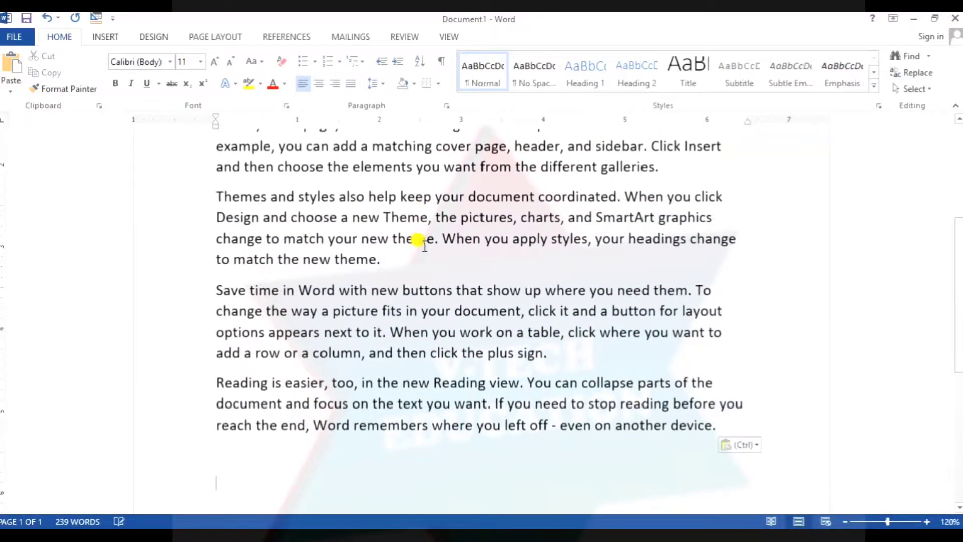
- Search the sample paragraphs for the word "to" with the Find command
key("ctrl+f")
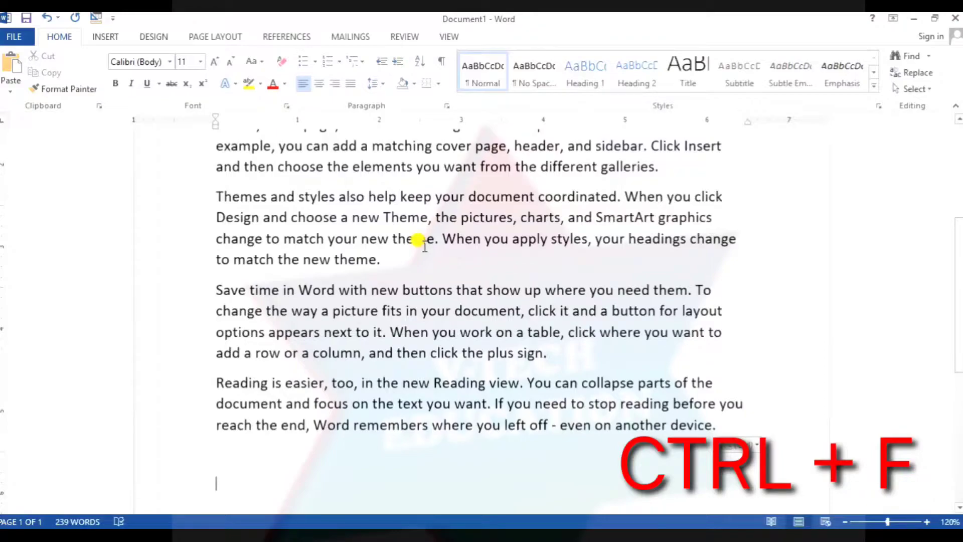
scroll(424, 246, "up", 4)
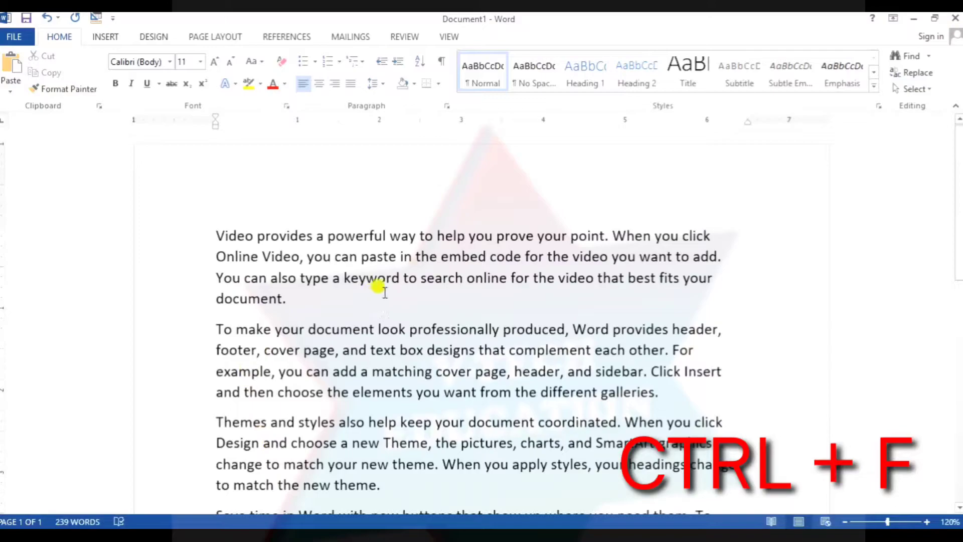
left_click_drag(400, 278, 417, 280)
left_click(415, 278)
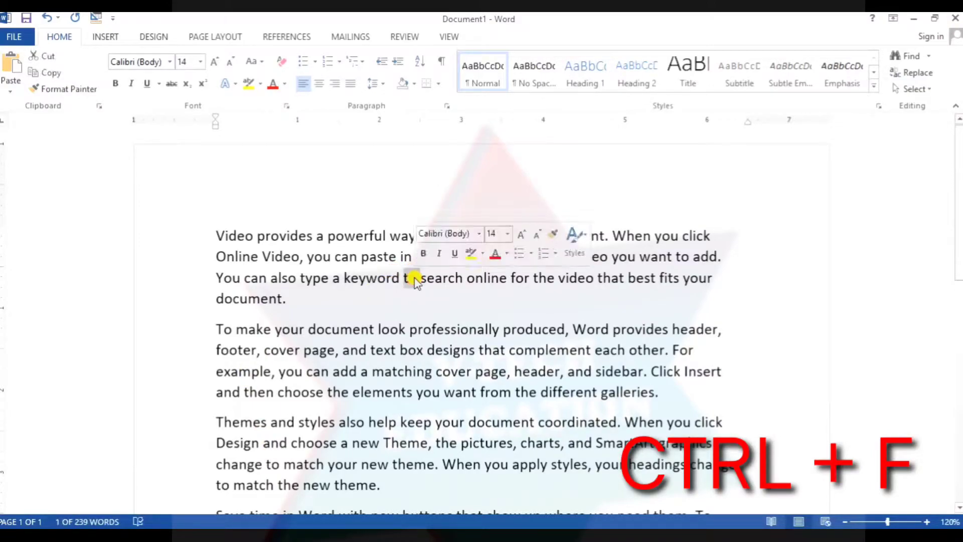
left_click(414, 303)
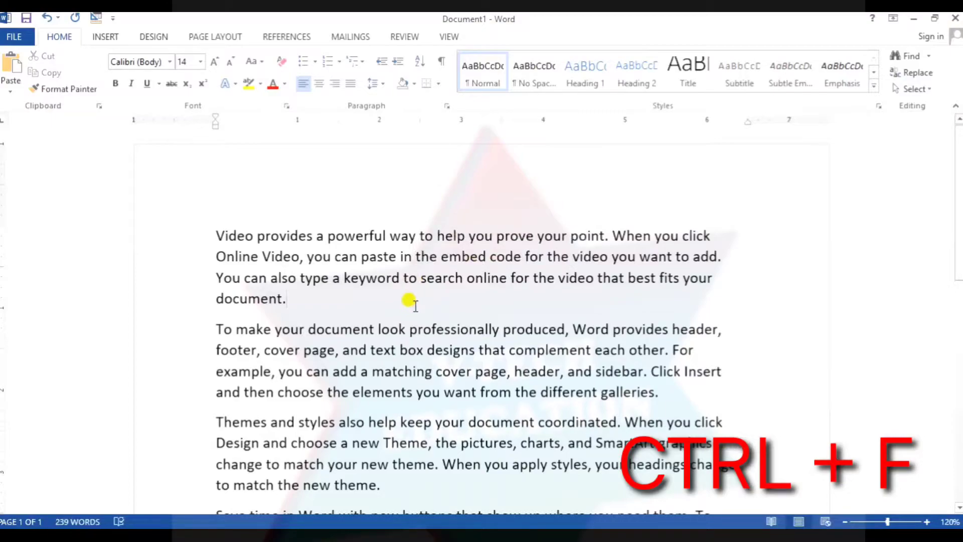
key("ctrl+f")
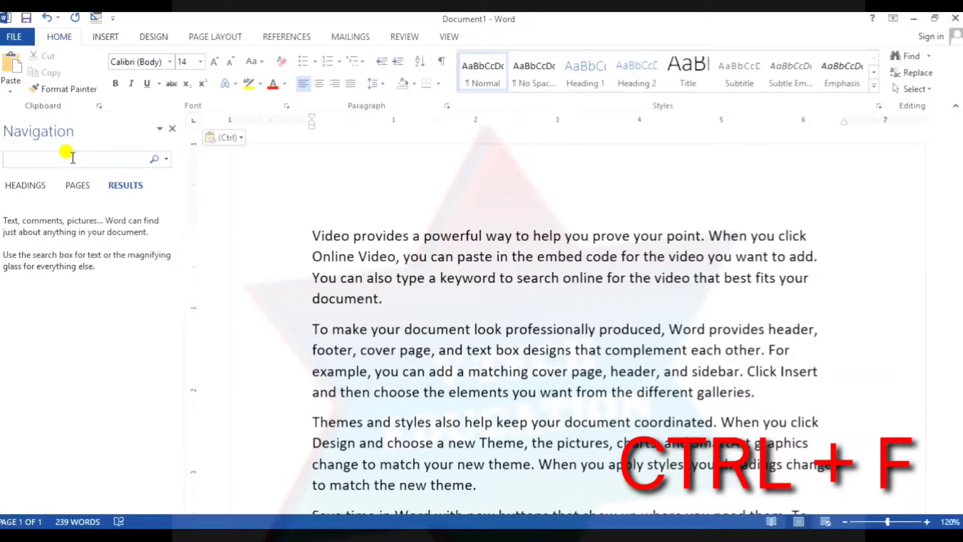
type("to")
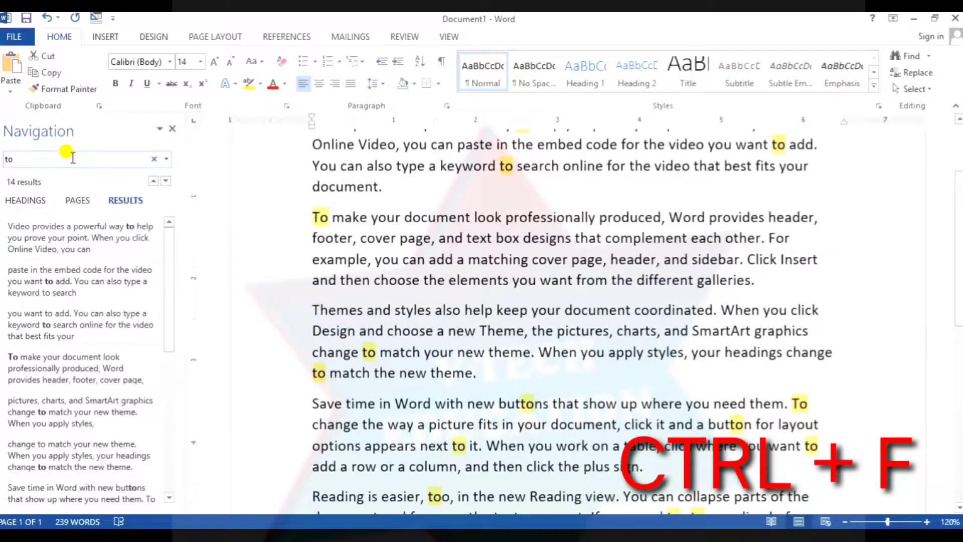
- Look over the highlighted matches for "to" throughout the sample paragraphs
scroll(428, 327, "up", 2)
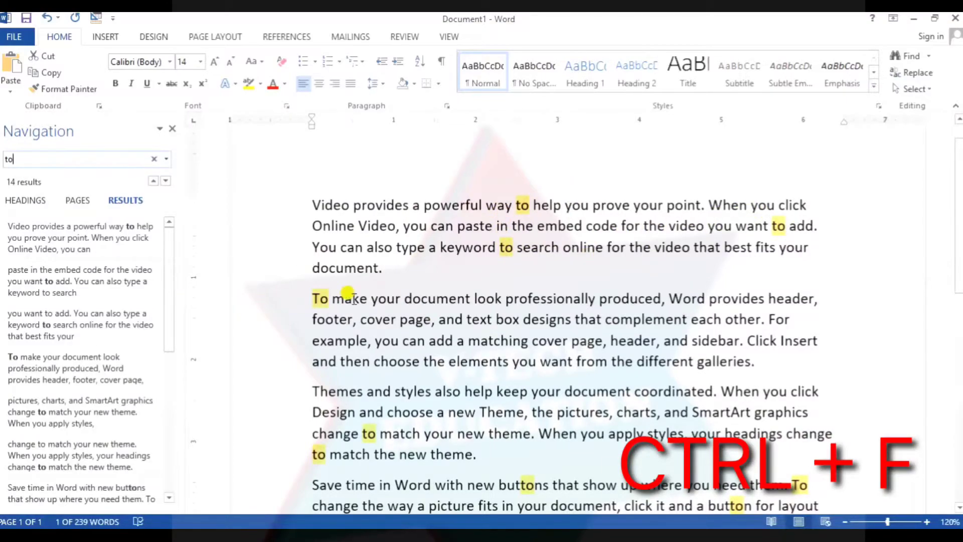
scroll(346, 351, "down", 2)
scroll(361, 356, "down", 6)
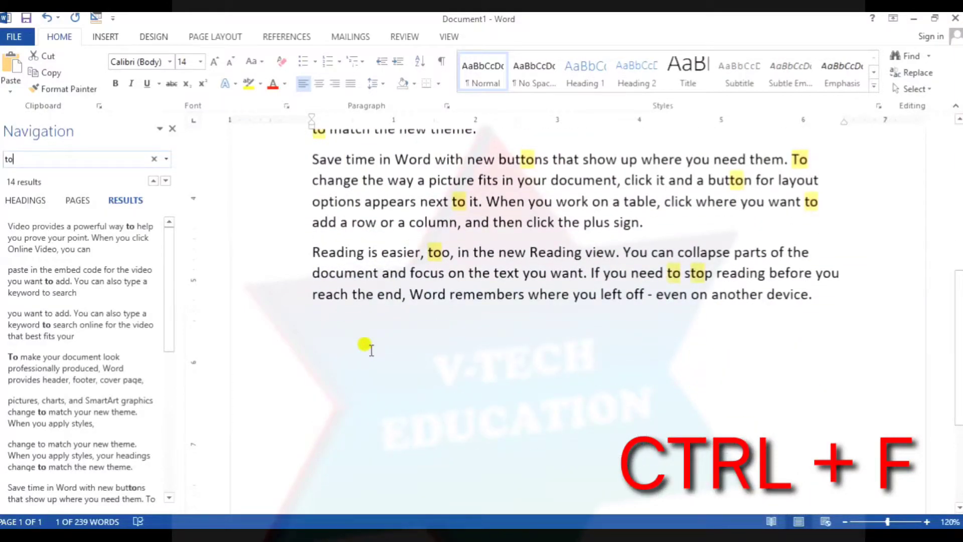
scroll(371, 349, "up", 7)
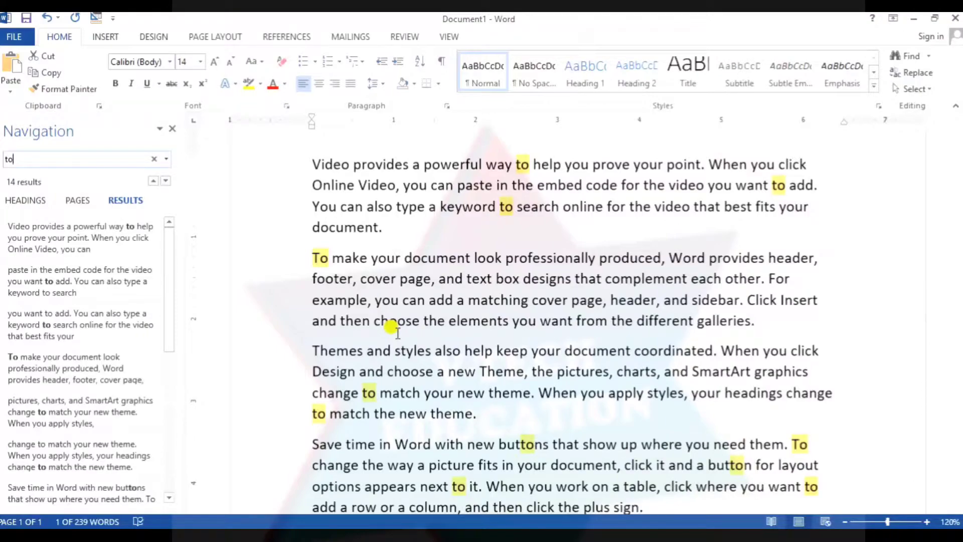
- Copy all the sample paragraphs, clear the document, and paste the copied text eight times in a row
key("ctrl+g")
key("ctrl+g")
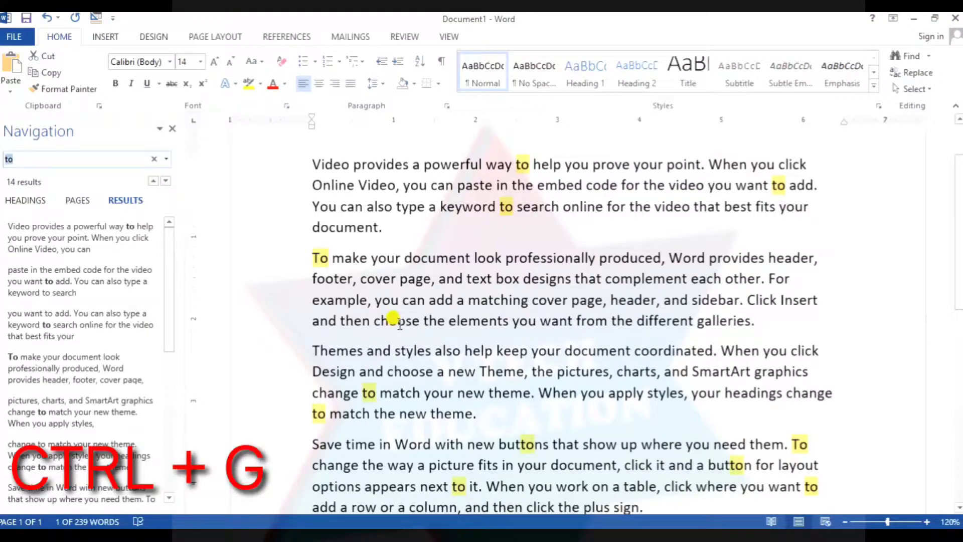
left_click(451, 350)
key("ctrl+a")
key("ctrl+c")
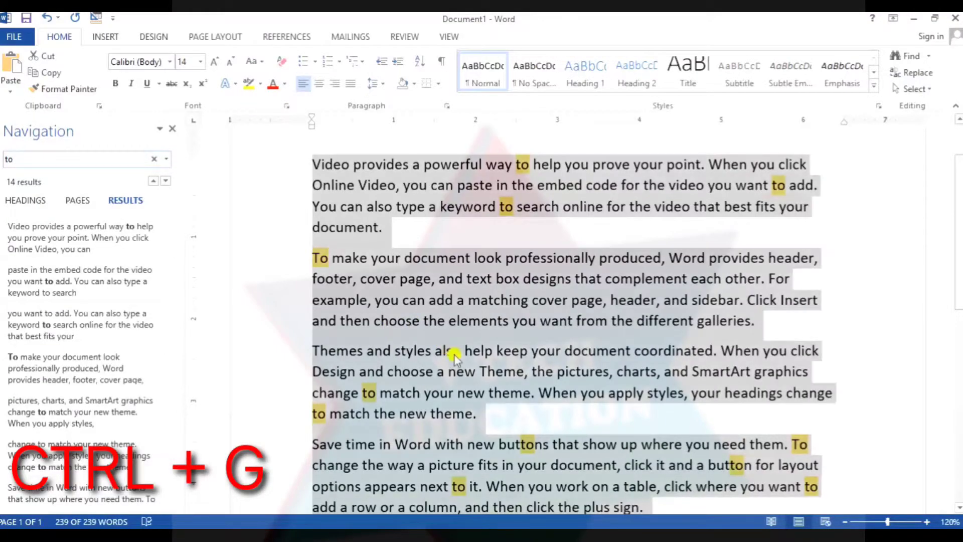
key("Delete")
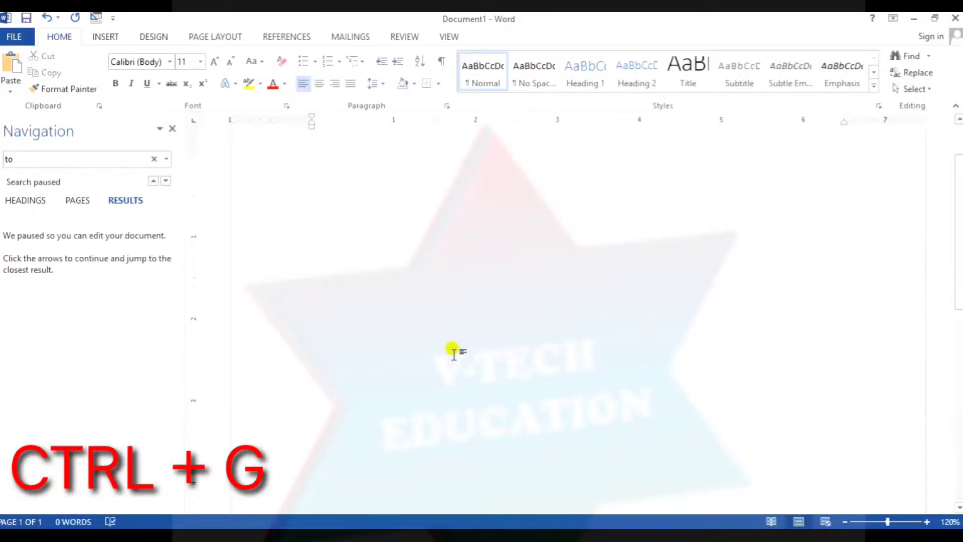
key("ctrl+v")
key("ctrl+v")
key("ctrl+v")
key("ctrl+v")
key("ctrl+v")
key("ctrl+v")
key("ctrl+v")
key("ctrl+v")
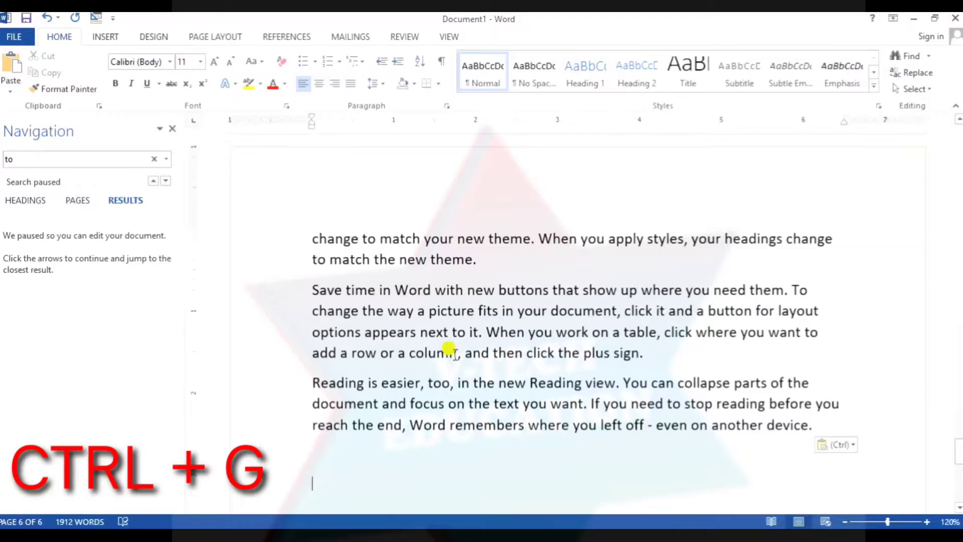
scroll(455, 353, "up", 4)
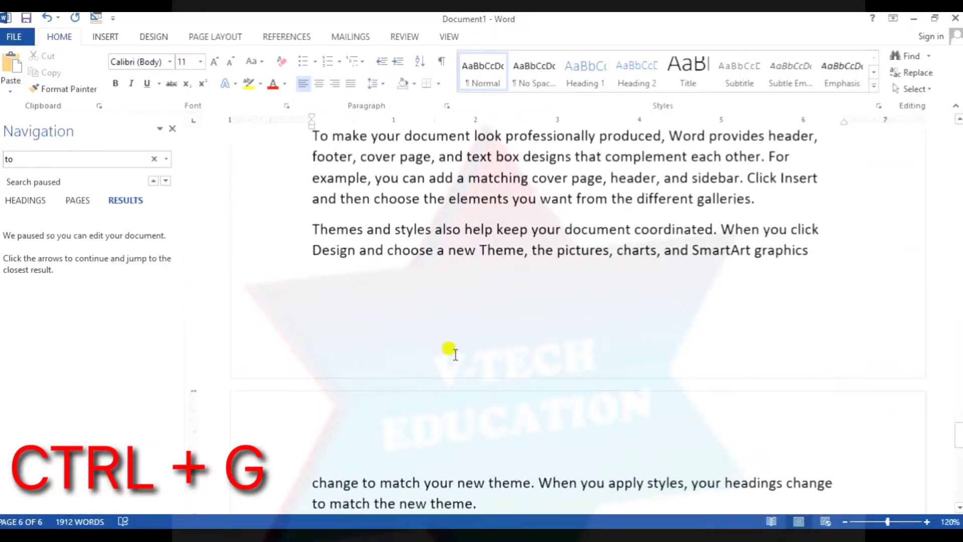
- Return to the start of the document, examine the target types offered by the Go To command, and close it
key("ctrl+Home")
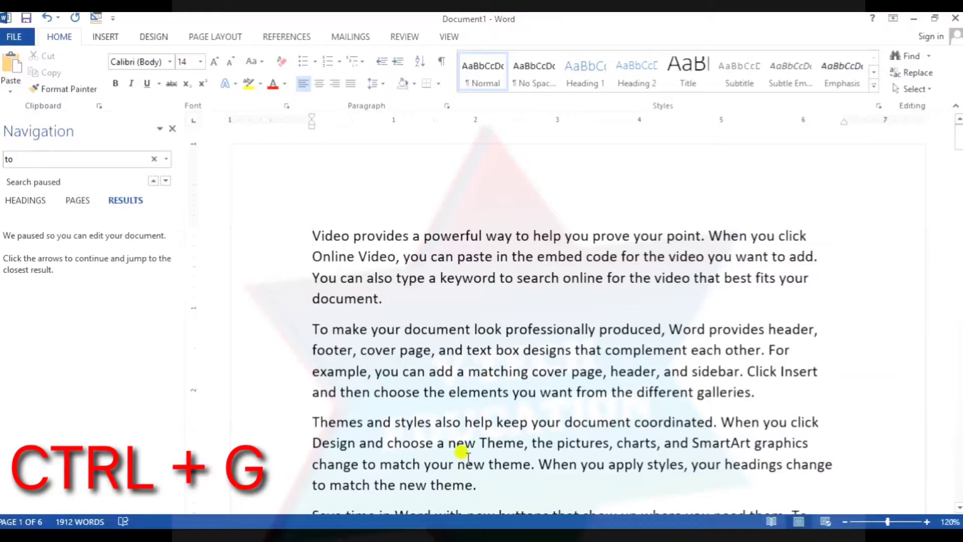
key("ctrl+g")
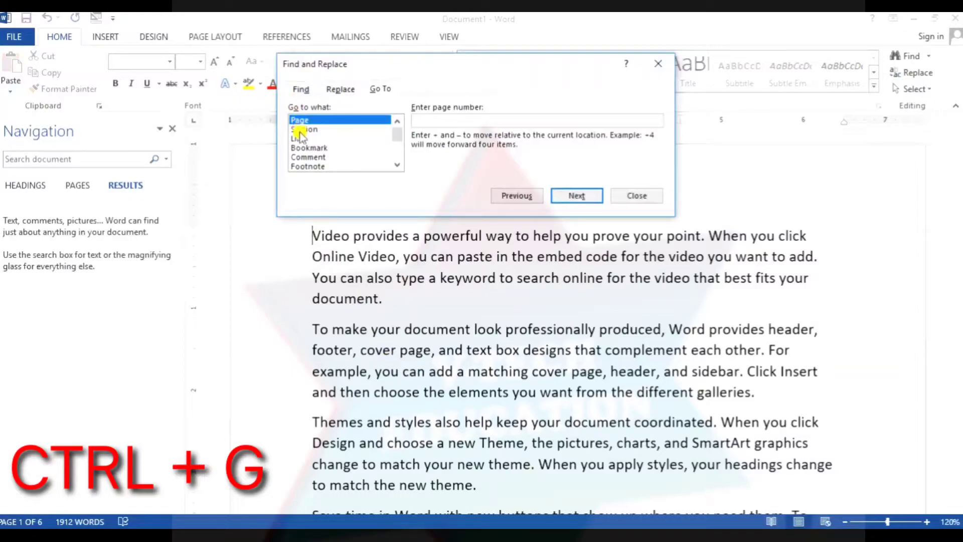
left_click(394, 166)
left_click(394, 166)
left_click(394, 166)
left_click(394, 166)
left_click(394, 166)
left_click(395, 166)
left_click(394, 166)
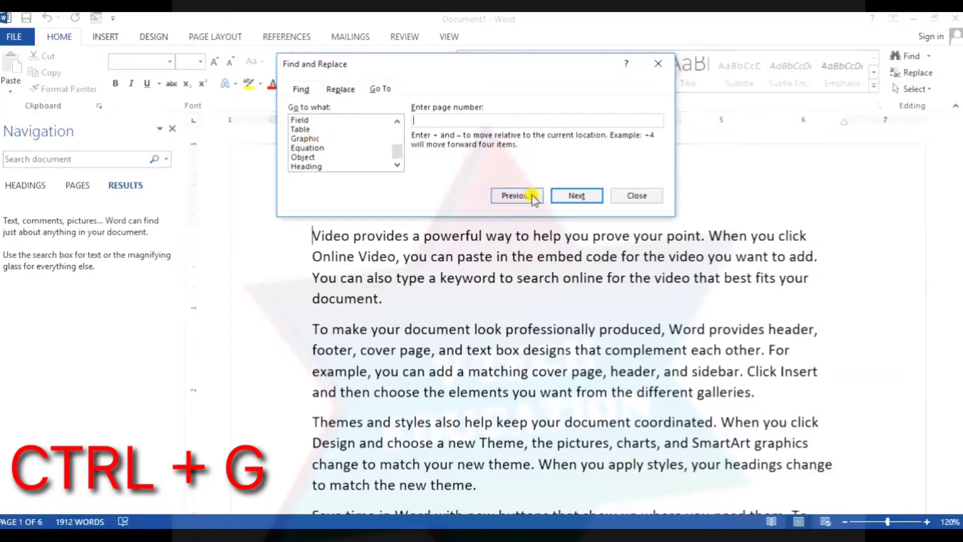
left_click(619, 195)
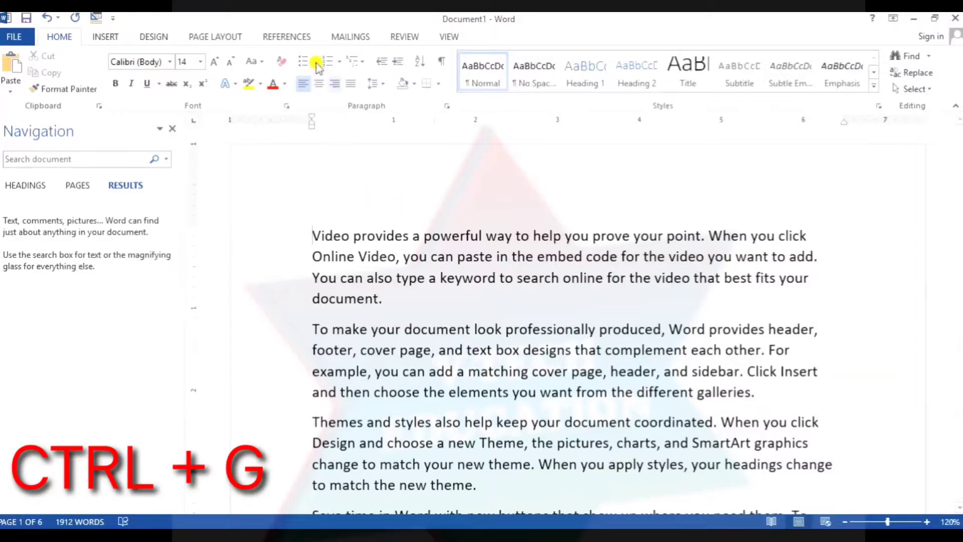
- Insert plain, left-aligned page numbers in the header of every page and return to the body text
left_click(206, 39)
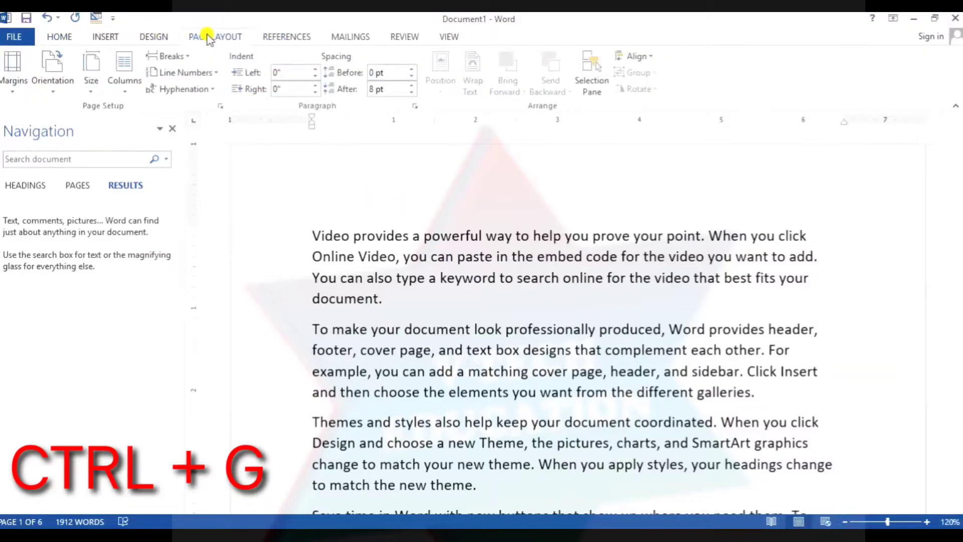
left_click(104, 35)
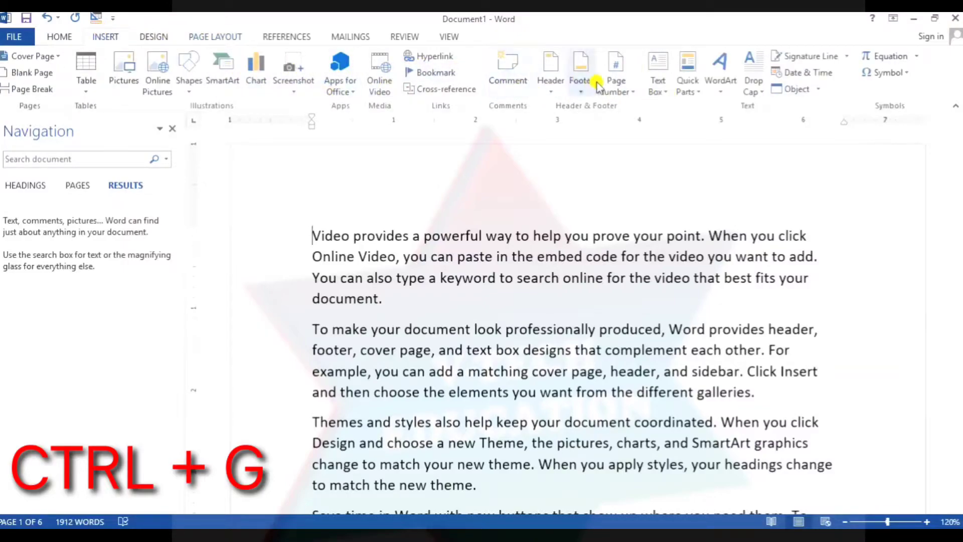
left_click(615, 85)
left_click(622, 107)
left_click(436, 161)
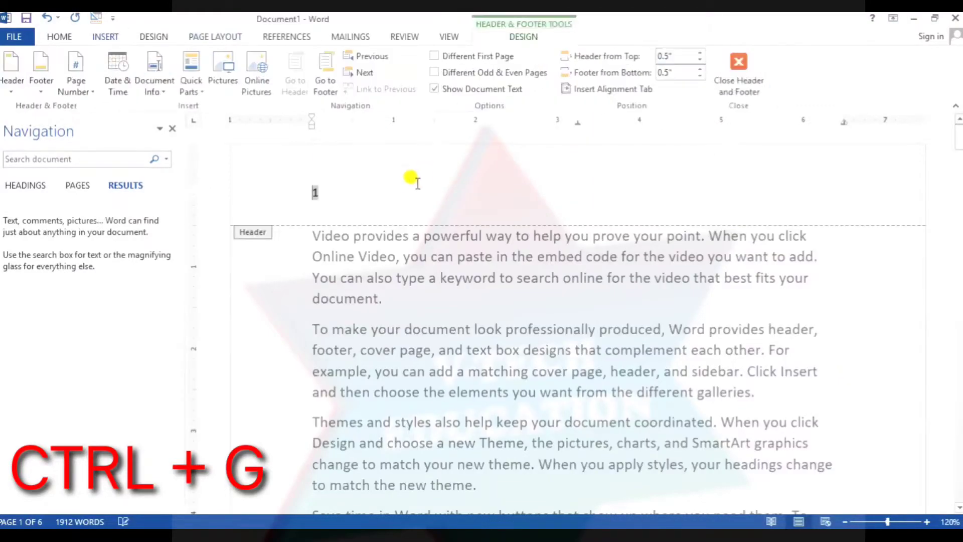
double_click(372, 307)
- Check the page numbers in the headers across the document's pages
scroll(365, 304, "down", 3)
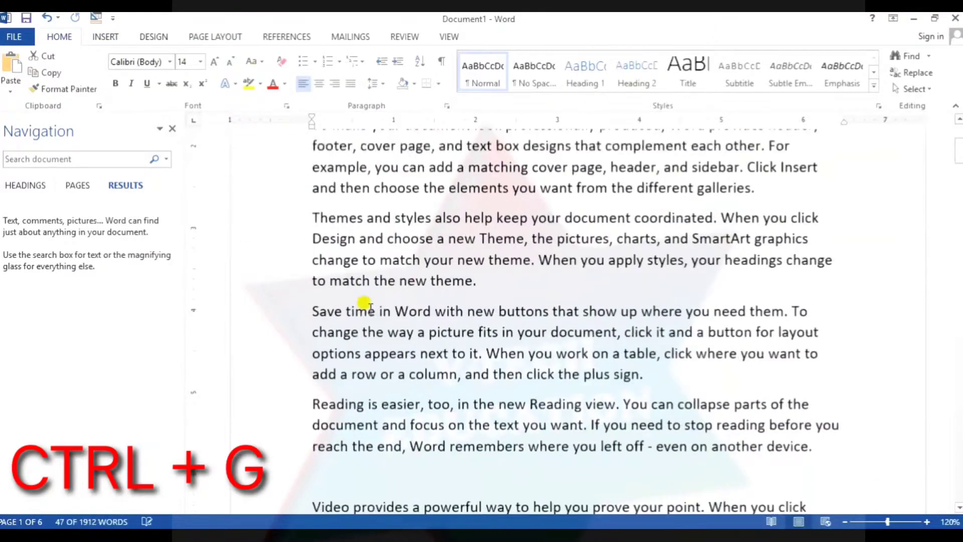
scroll(366, 304, "down", 5)
double_click(371, 309)
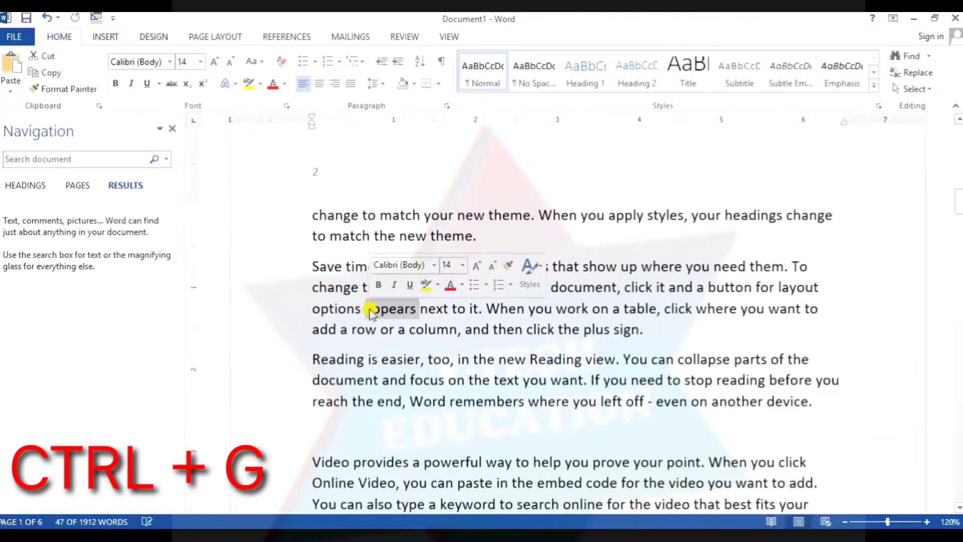
left_click(351, 308)
scroll(351, 311, "up", 4)
scroll(352, 311, "down", 6)
scroll(351, 309, "down", 5)
scroll(351, 308, "up", 4)
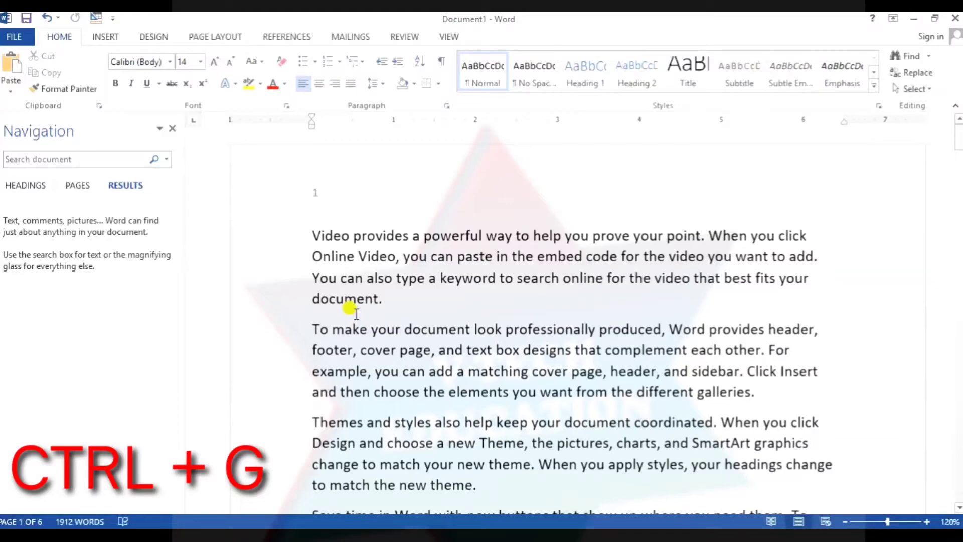
- Jump to page 3 of the document with the Go To command and close the dialog
key("ctrl+g")
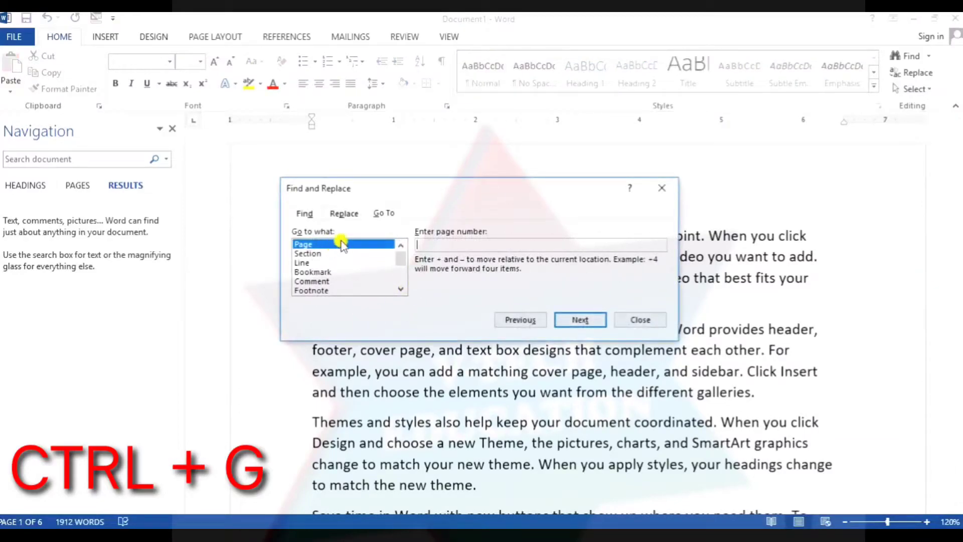
type("3")
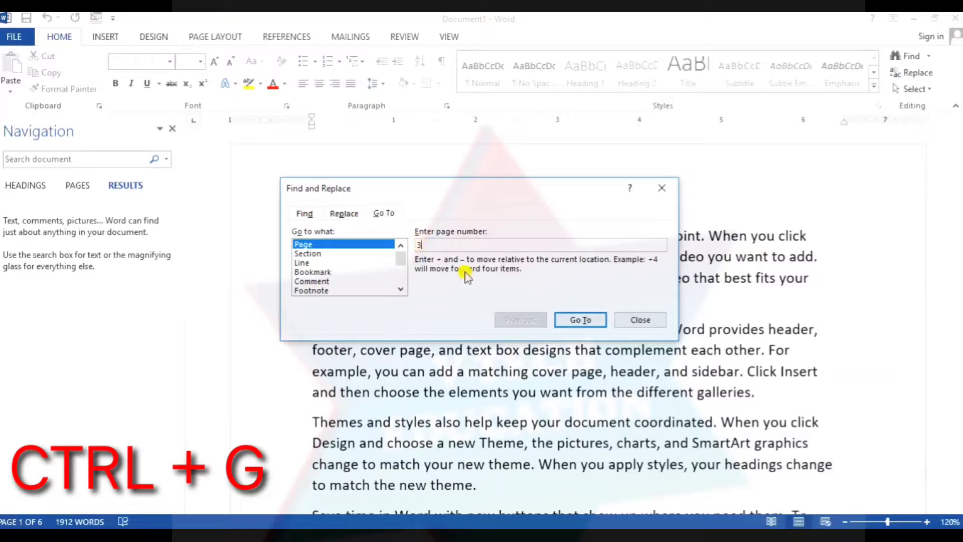
left_click(577, 320)
left_click(661, 188)
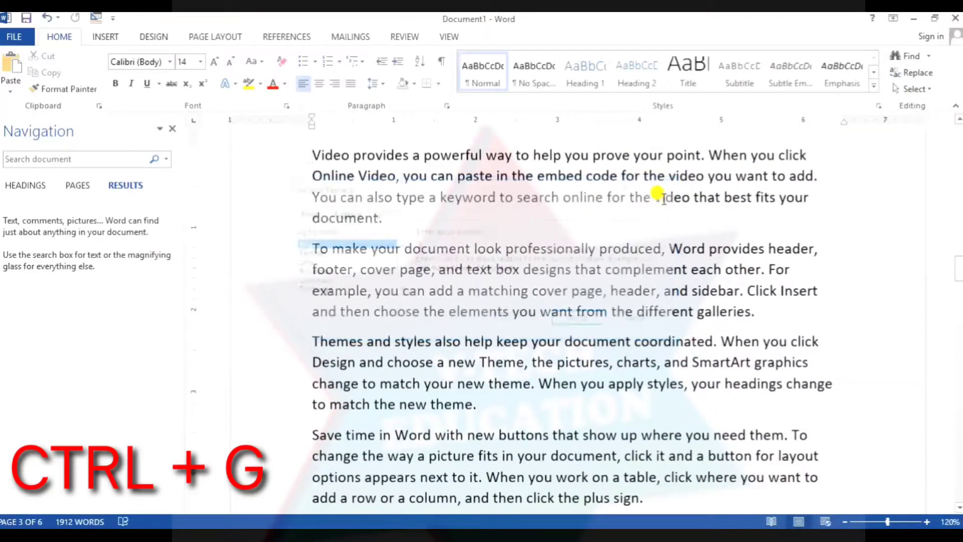
scroll(601, 222, "up", 5)
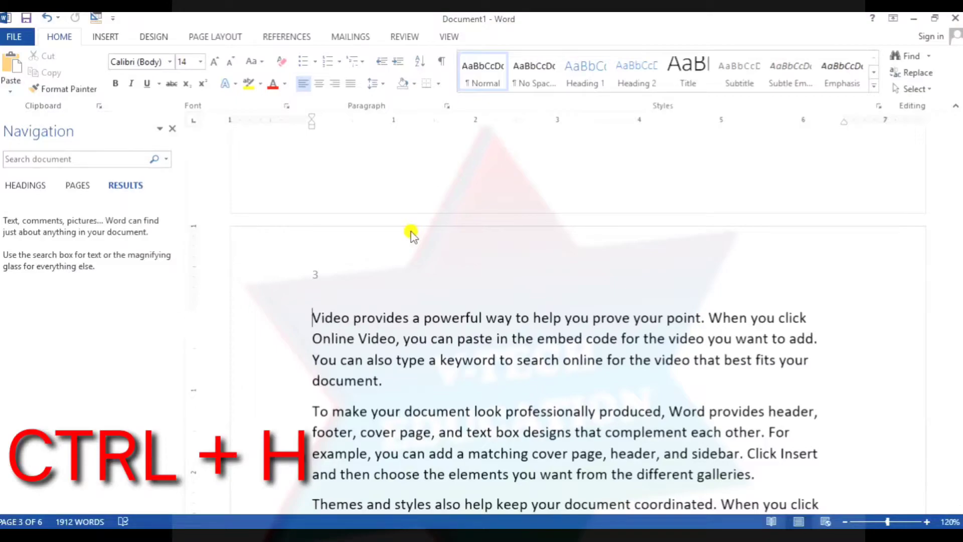
- Replace the repeated text with a single copy of the sample paragraphs and close the Navigation pane
key("ctrl+a")
key("ctrl+c")
key("Delete")
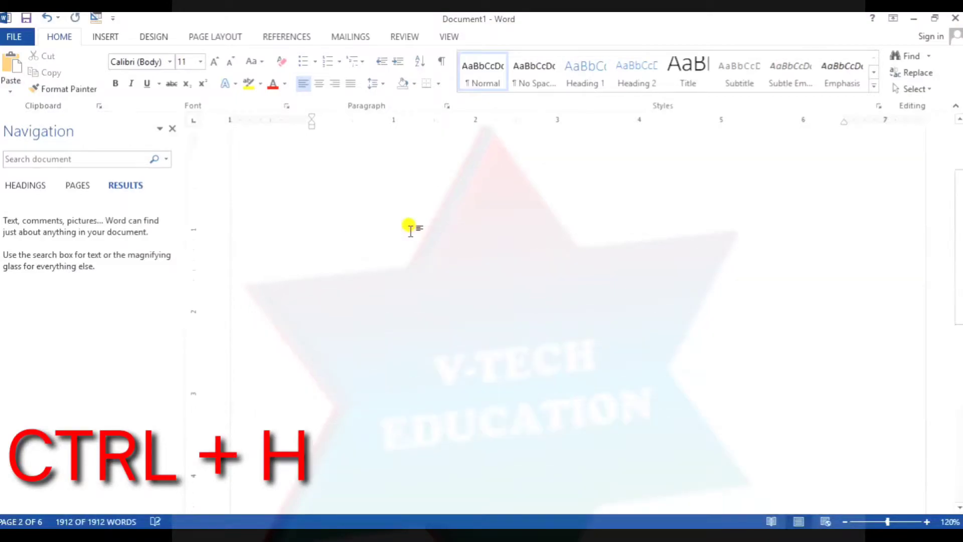
key("ctrl+v")
scroll(408, 227, "up", 3)
left_click(510, 173)
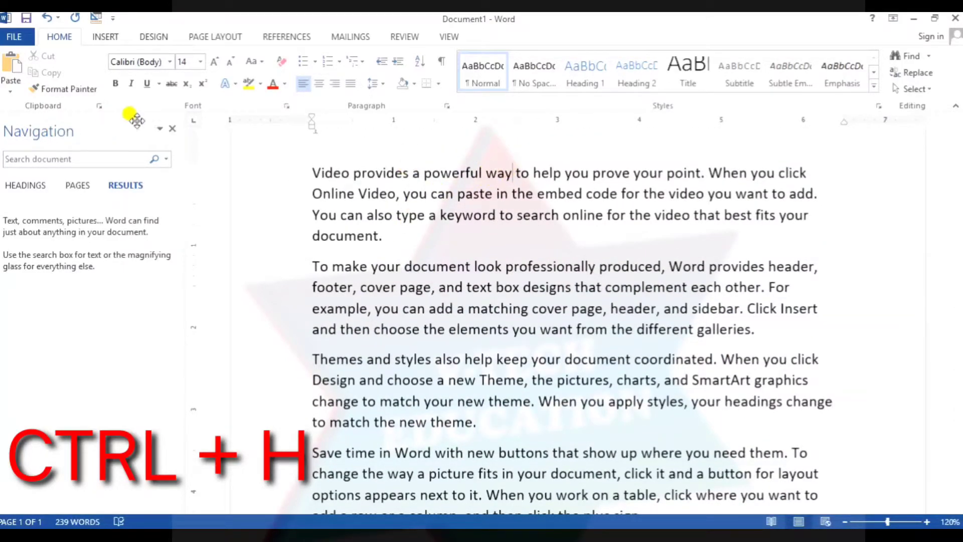
left_click(171, 131)
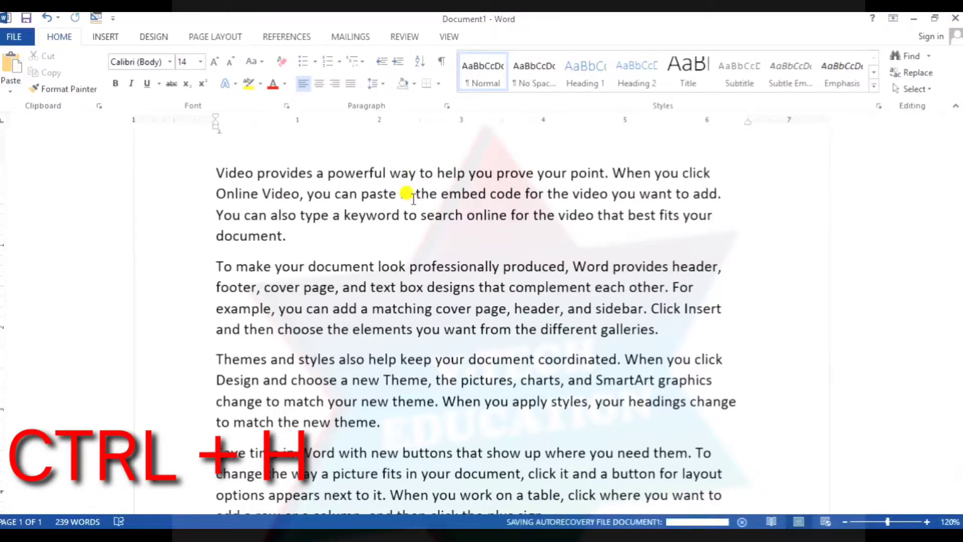
- Replace every occurrence of "to" with "of" in the document and close Find and Replace
key("ctrl+h")
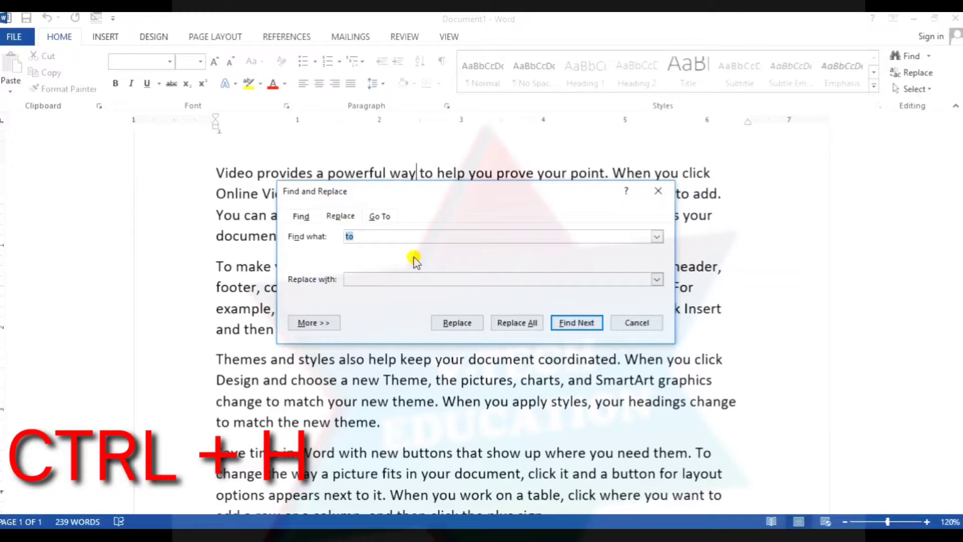
left_click(377, 277)
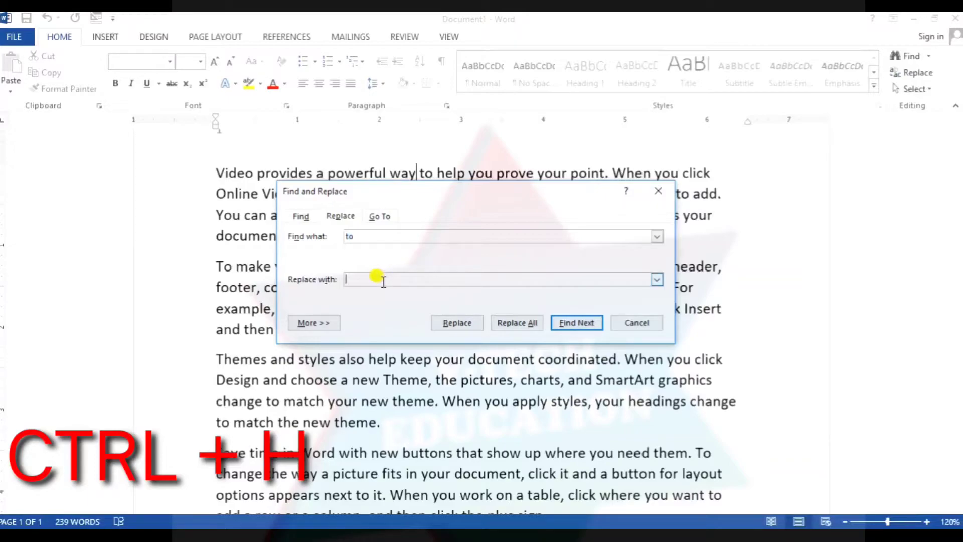
type("of")
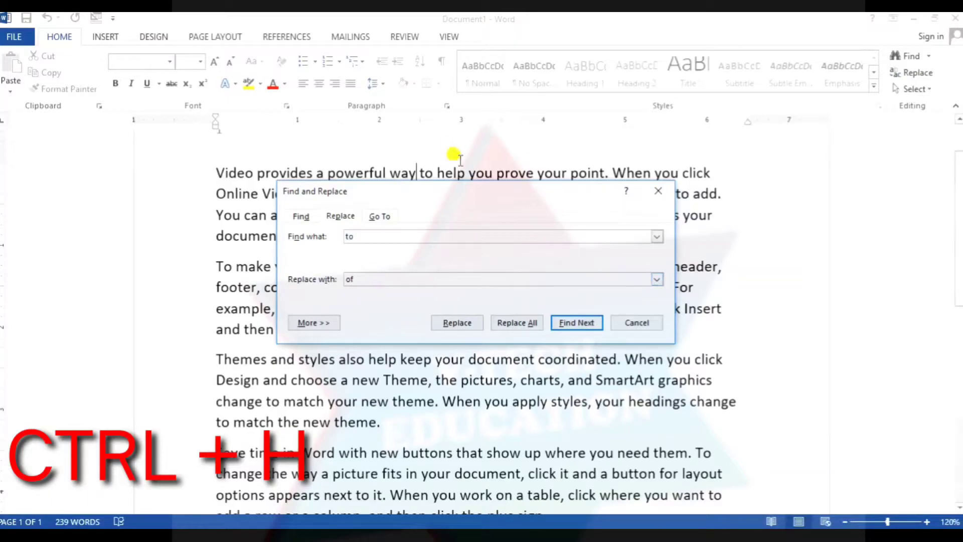
left_click(510, 321)
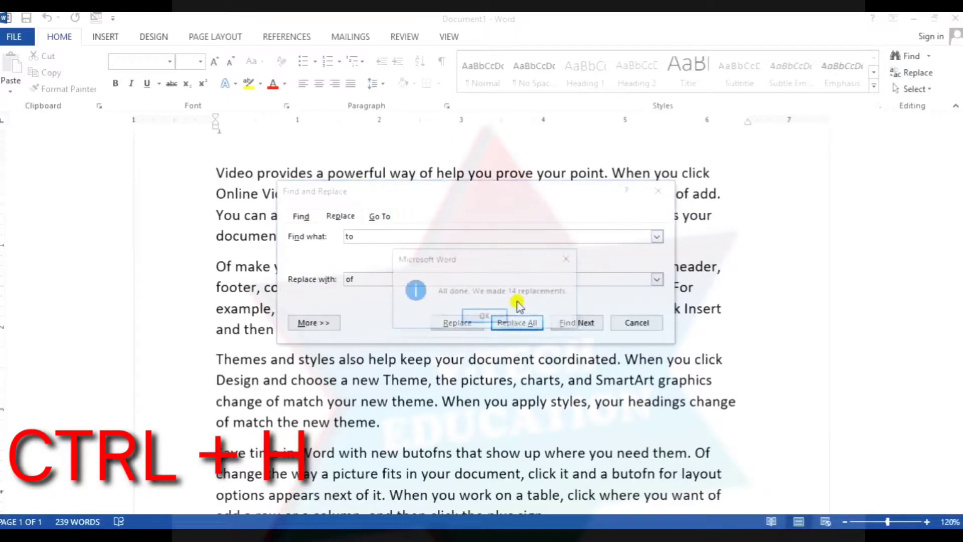
left_click(485, 316)
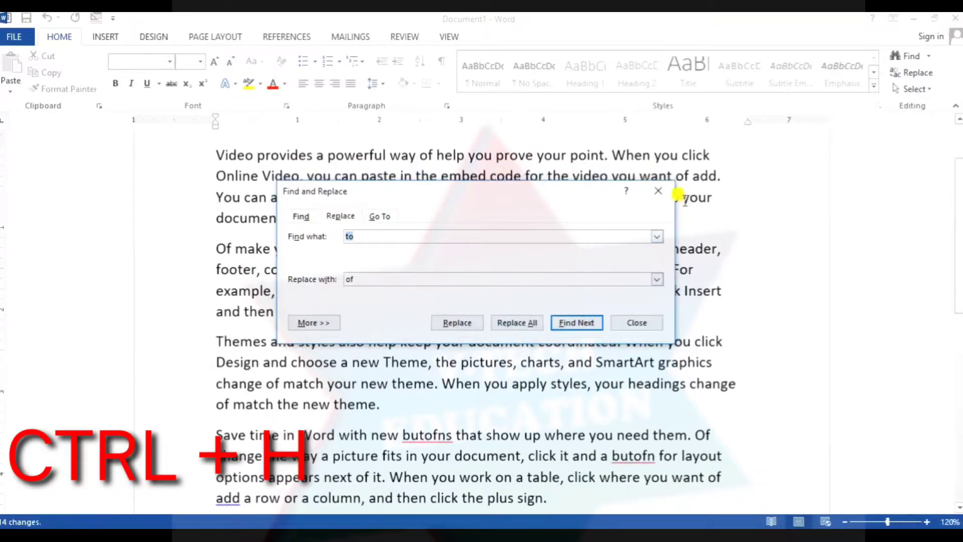
left_click(657, 191)
- Check the replaced words in the first two paragraphs of the sample text
scroll(463, 199, "up", 2)
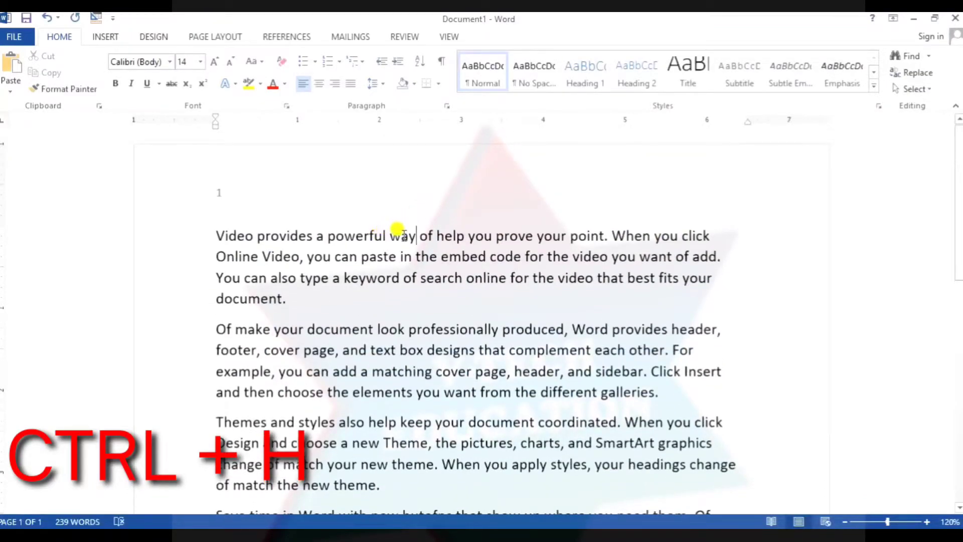
left_click(426, 239)
double_click(407, 279)
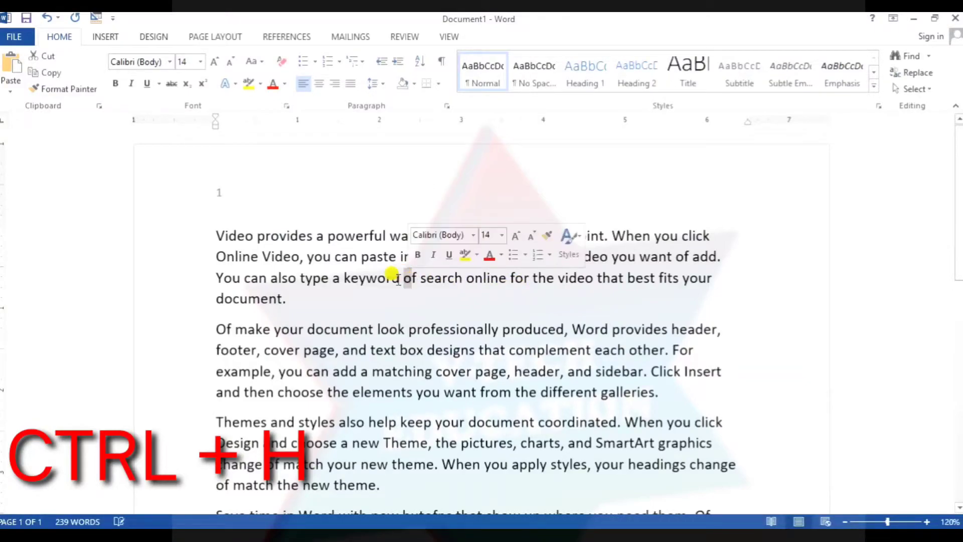
scroll(329, 295, "down", 1)
double_click(226, 287)
left_click(348, 311)
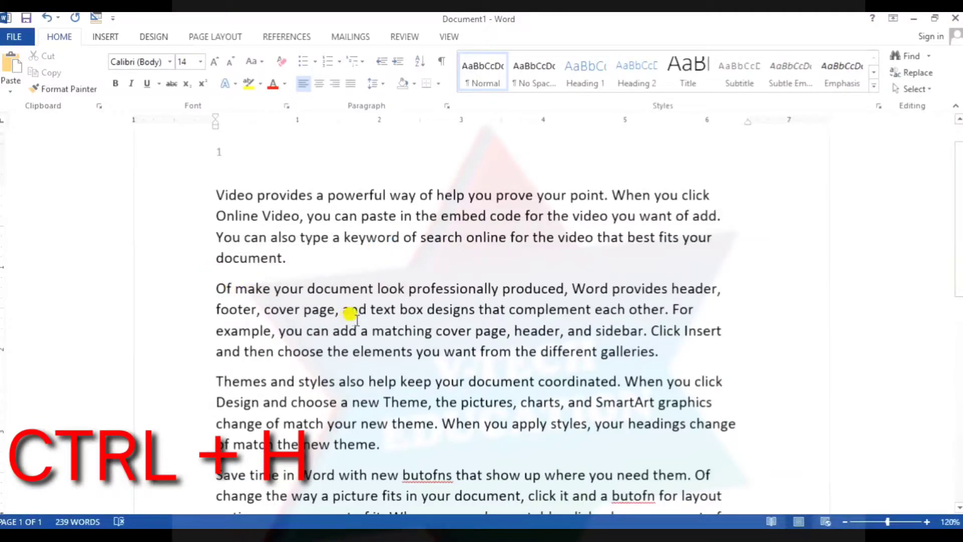
- Italicize the word "powerful" in the first paragraph, and select and deselect that paragraph
scroll(351, 312, "up", 1)
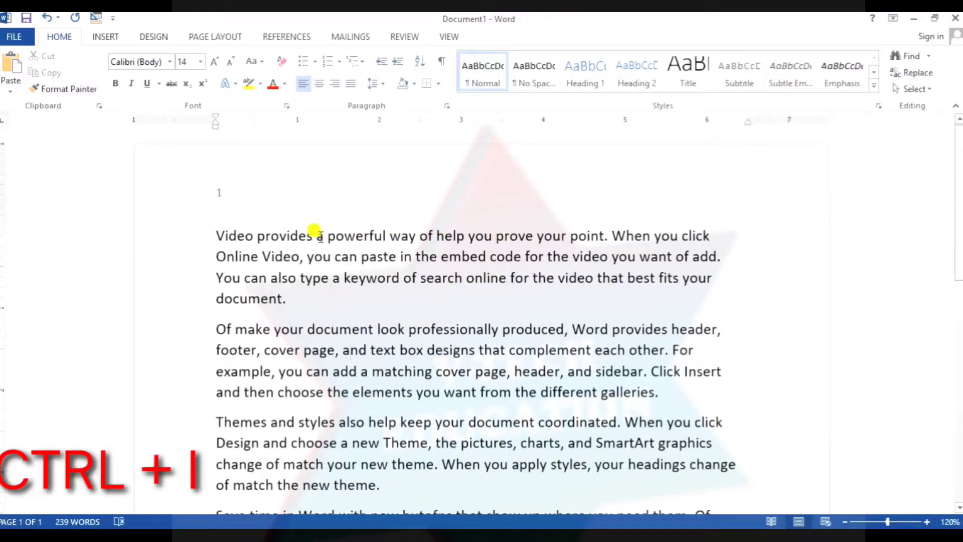
double_click(367, 237)
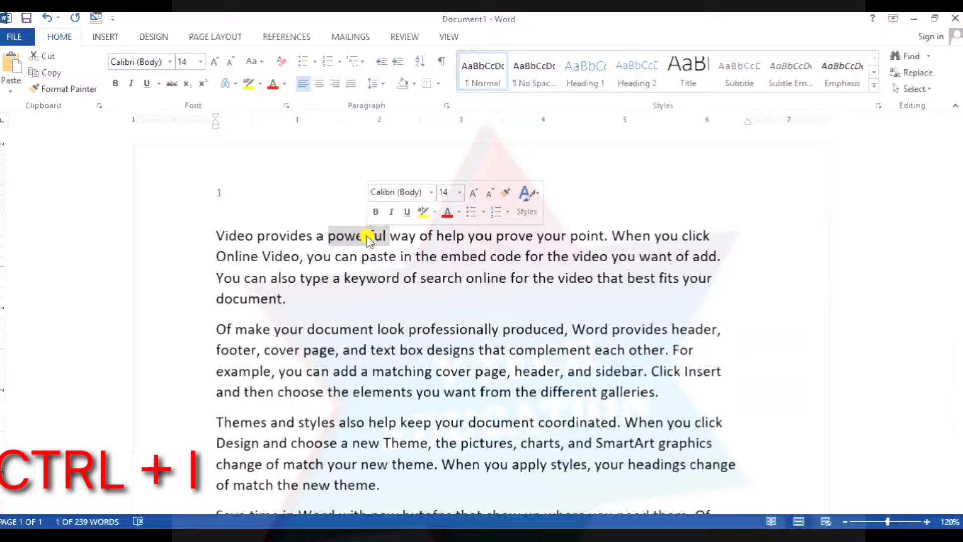
key("ctrl+i")
left_click(369, 236)
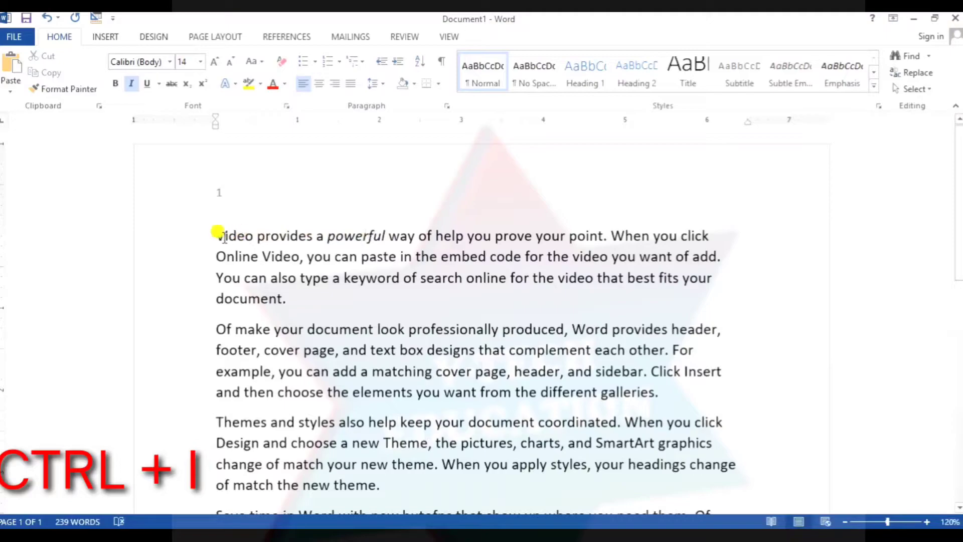
left_click_drag(217, 232, 388, 293)
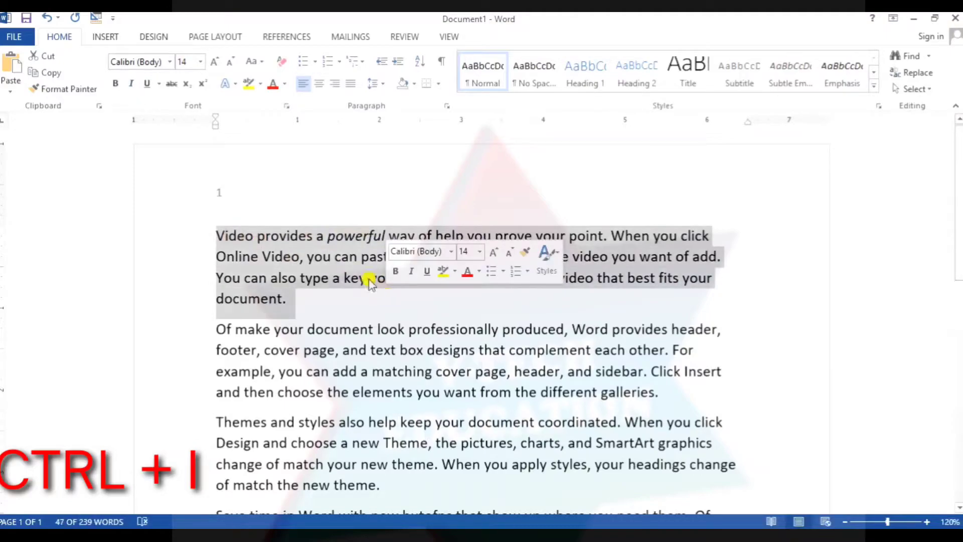
left_click(349, 257)
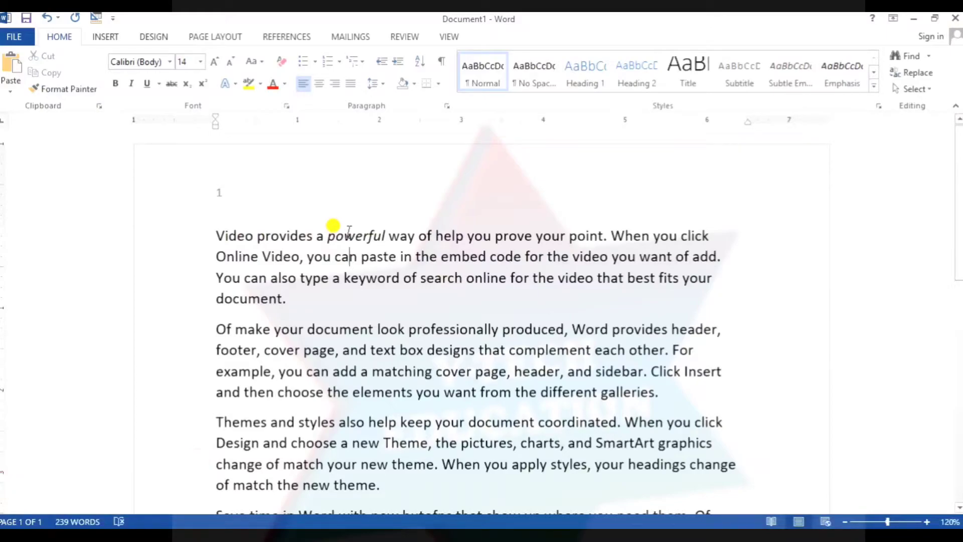
- Justify the second paragraph, which covers header, footer and cover page designs
scroll(383, 286, "down", 2)
scroll(382, 285, "down", 1)
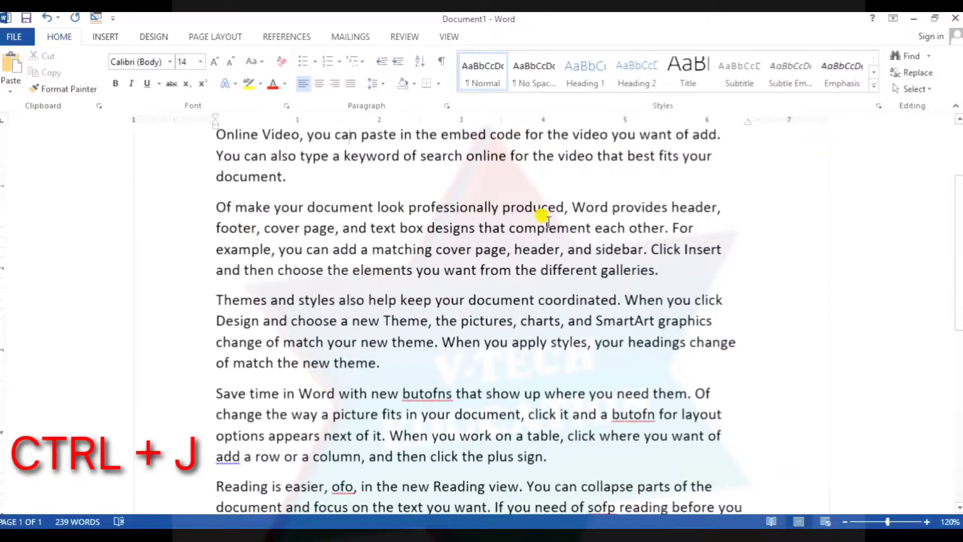
left_click_drag(332, 249, 713, 321)
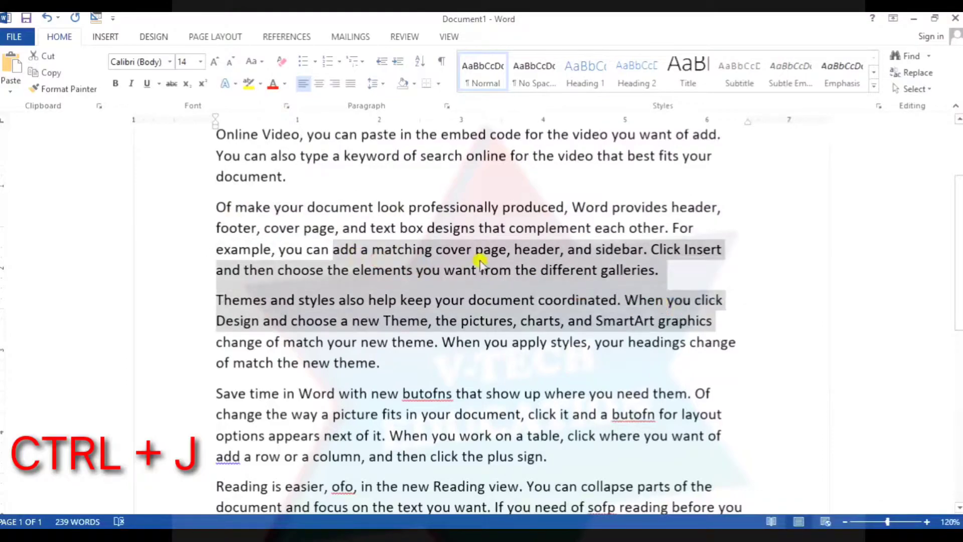
triple_click(451, 256)
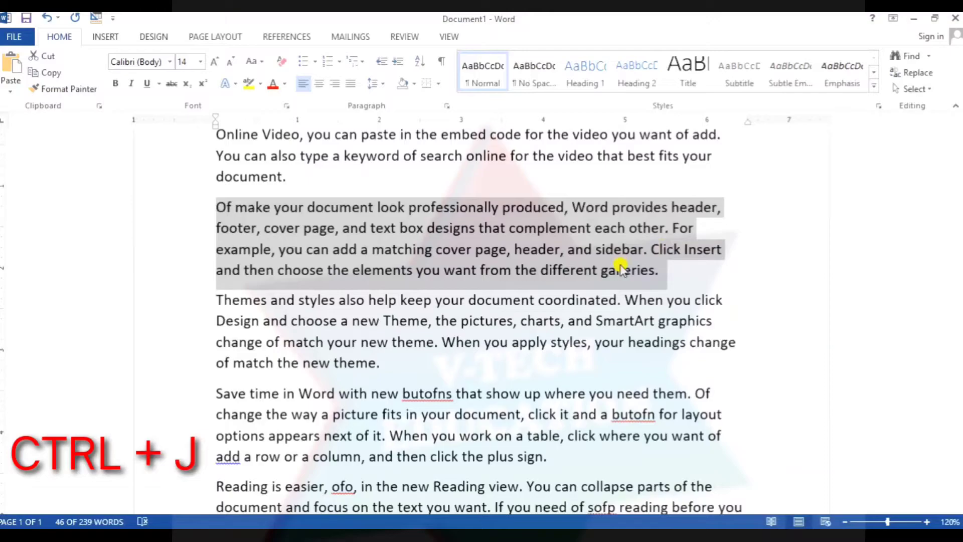
key("ctrl+j")
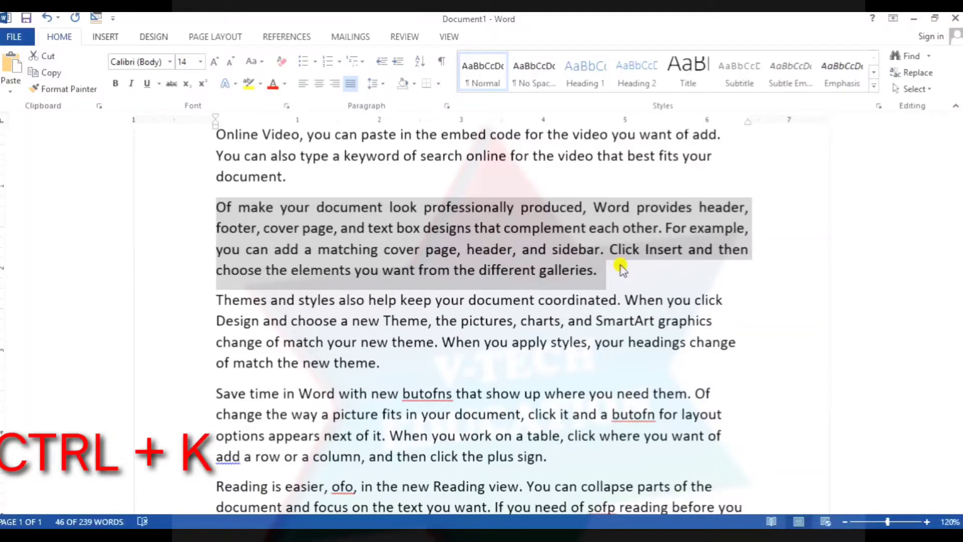
- Save the document to the Desktop as a Word Document named "vtech education" and deselect the justified paragraph
key("ctrl+s")
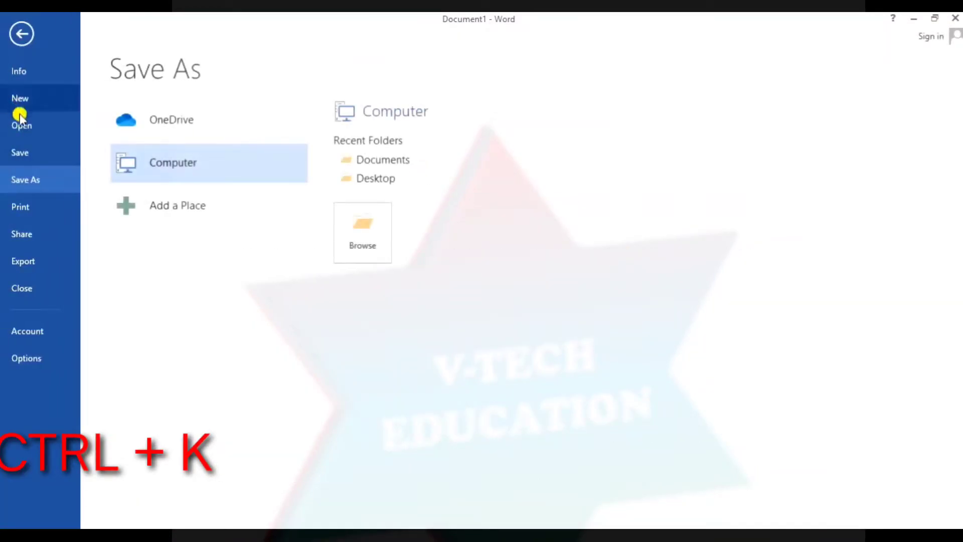
left_click(27, 156)
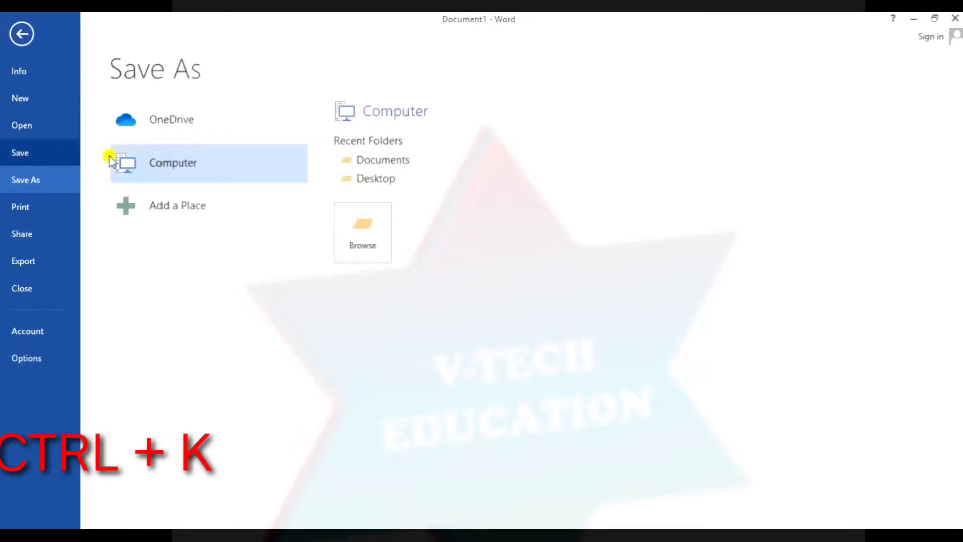
left_click(386, 180)
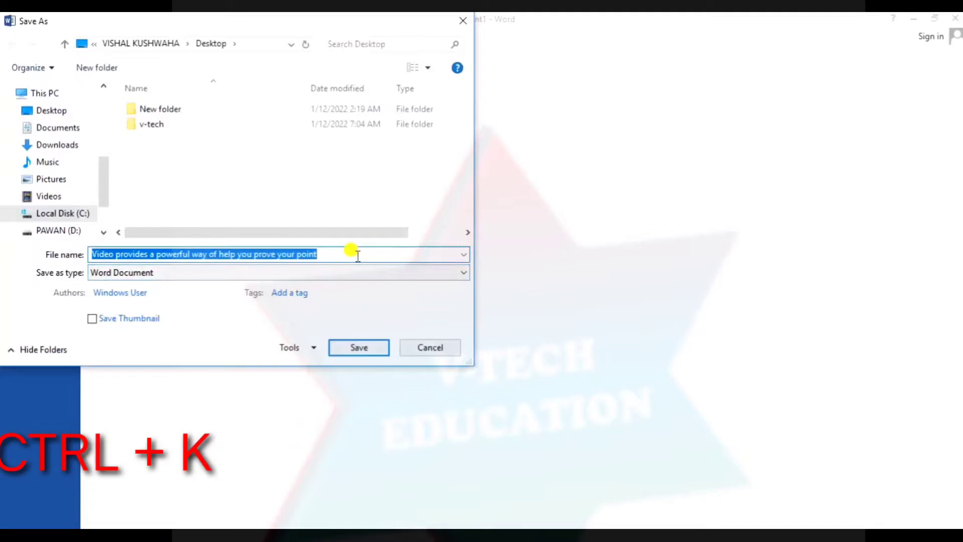
type("vishal")
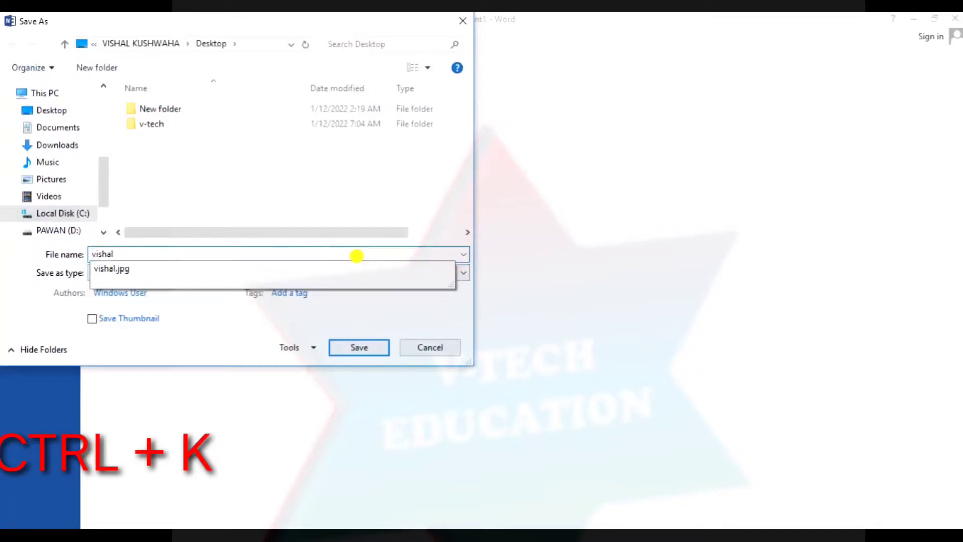
key("BackSpace")
key("BackSpace")
key("BackSpace")
key("BackSpace")
key("BackSpace")
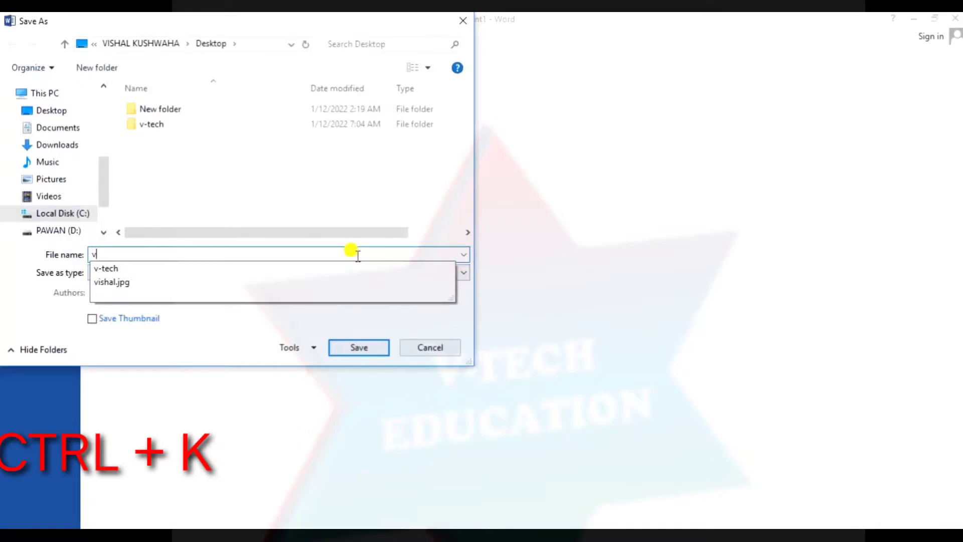
type("vtex")
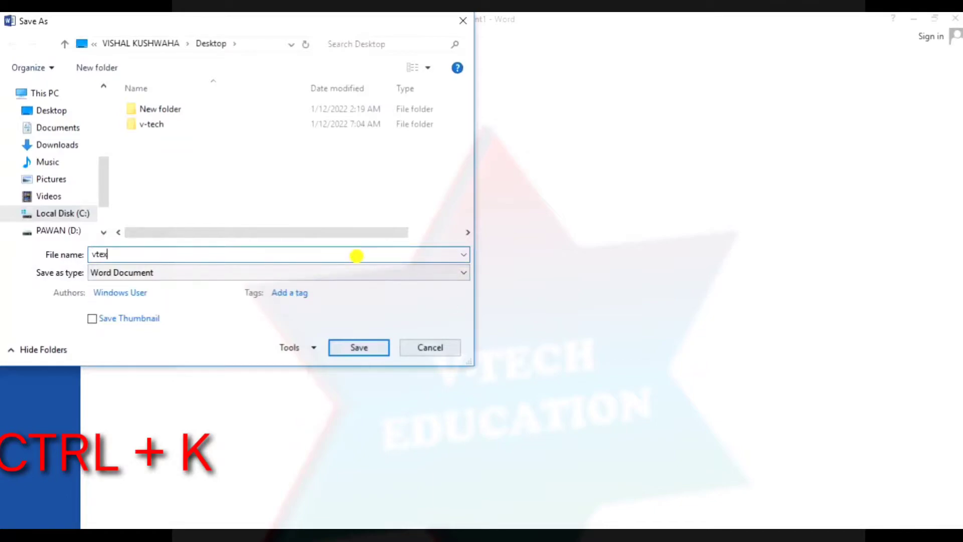
key("BackSpace")
type("ch education")
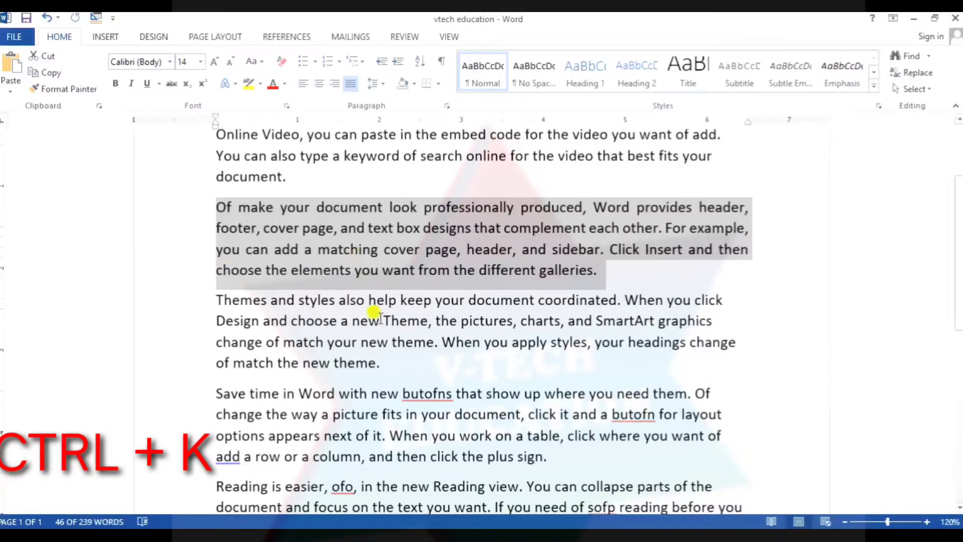
left_click(427, 484)
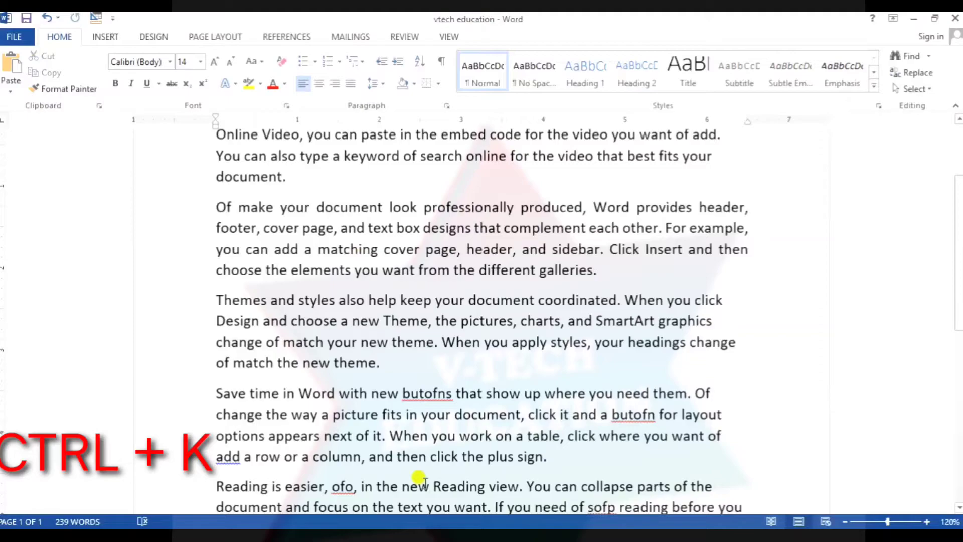
- Create a new blank document and choose the Desktop file "vtech education" as the target of a new hyperlink
key("ctrl+n")
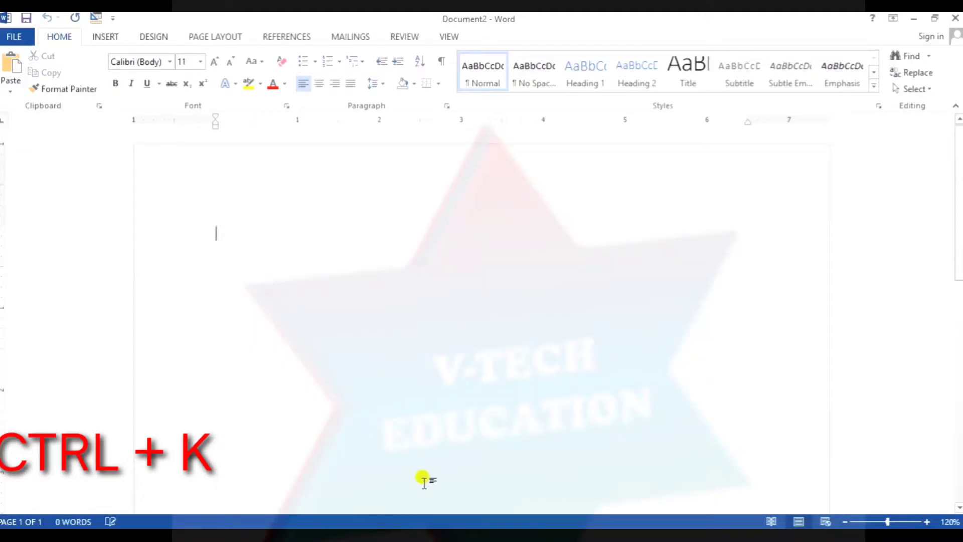
key("ctrl+k")
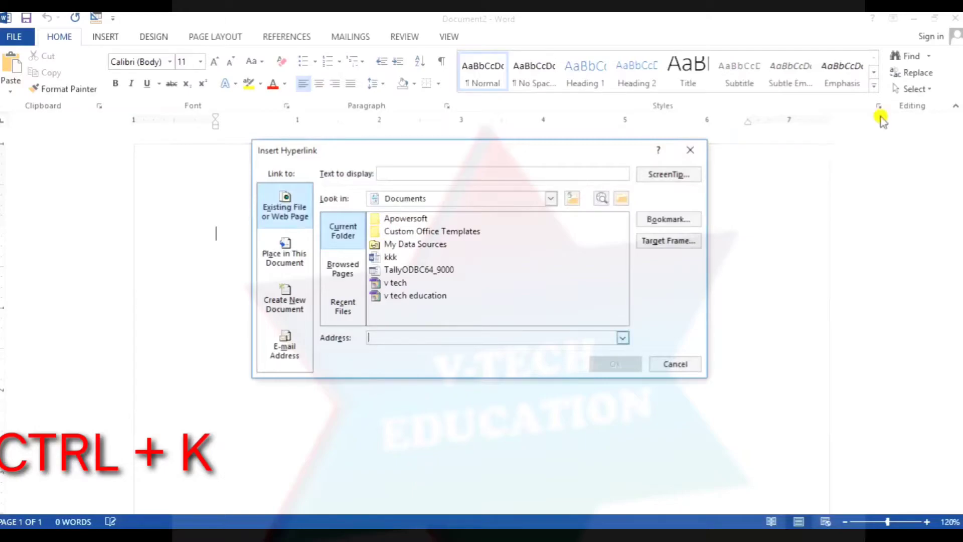
left_click(550, 198)
left_click(423, 257)
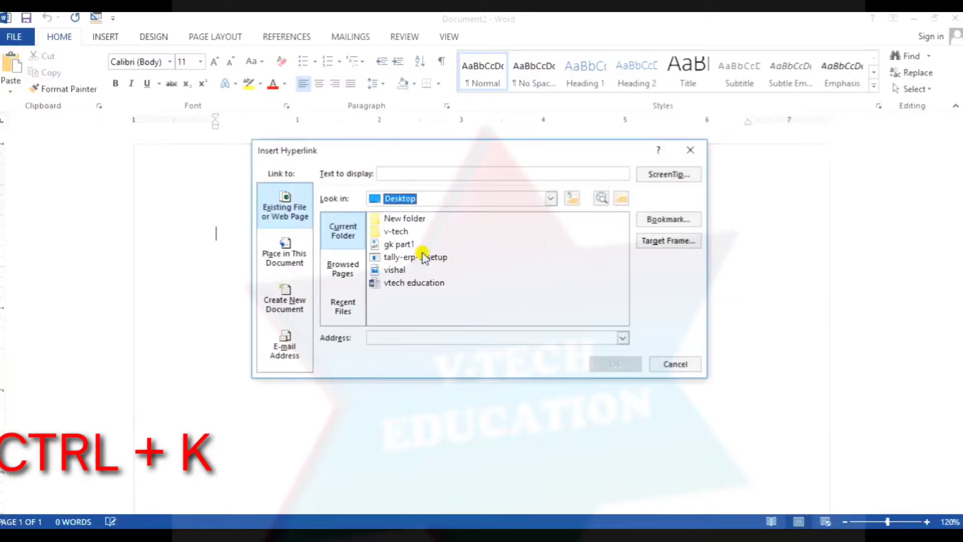
left_click(395, 284)
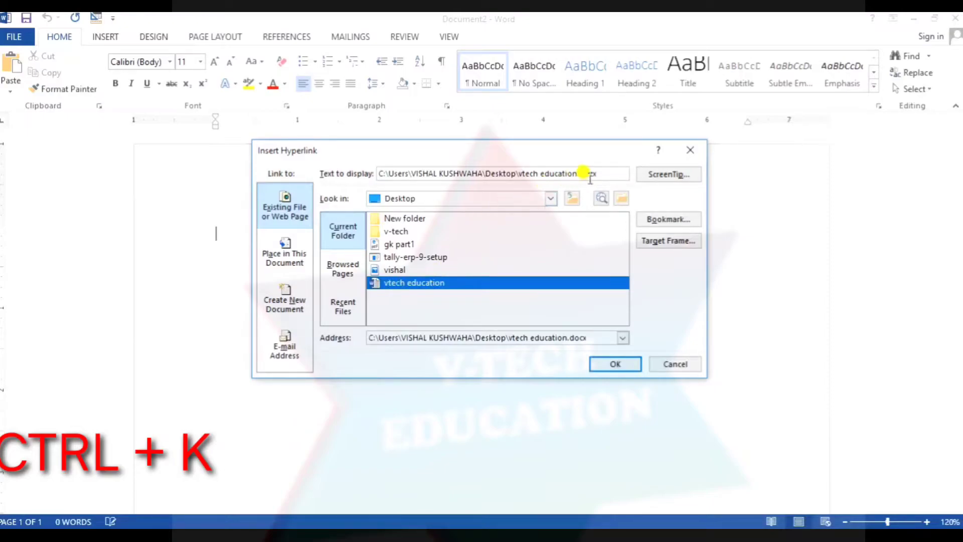
- Set the hyperlink's display text to "vtech short cut keys" and insert the link
left_click_drag(598, 176, 380, 175)
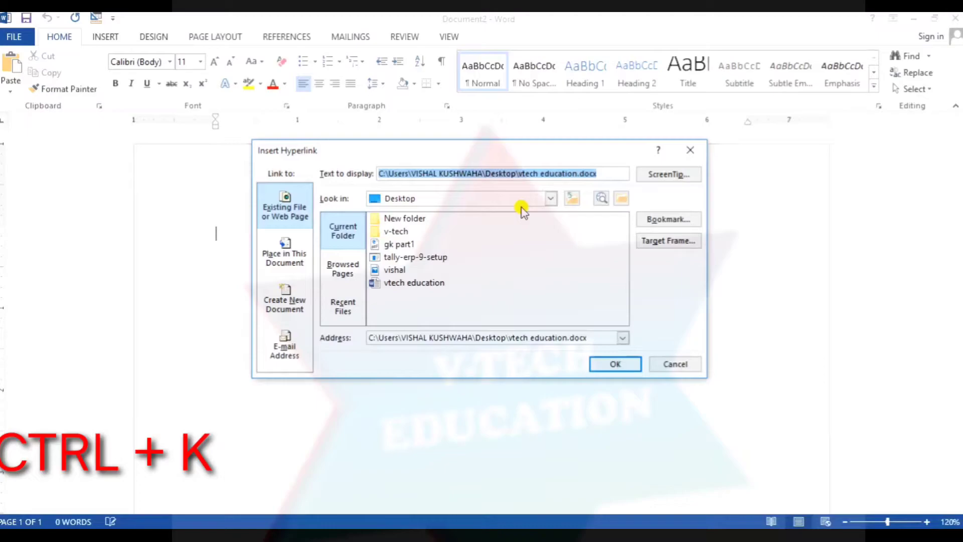
type("ve")
key("BackSpace")
type("tech sh")
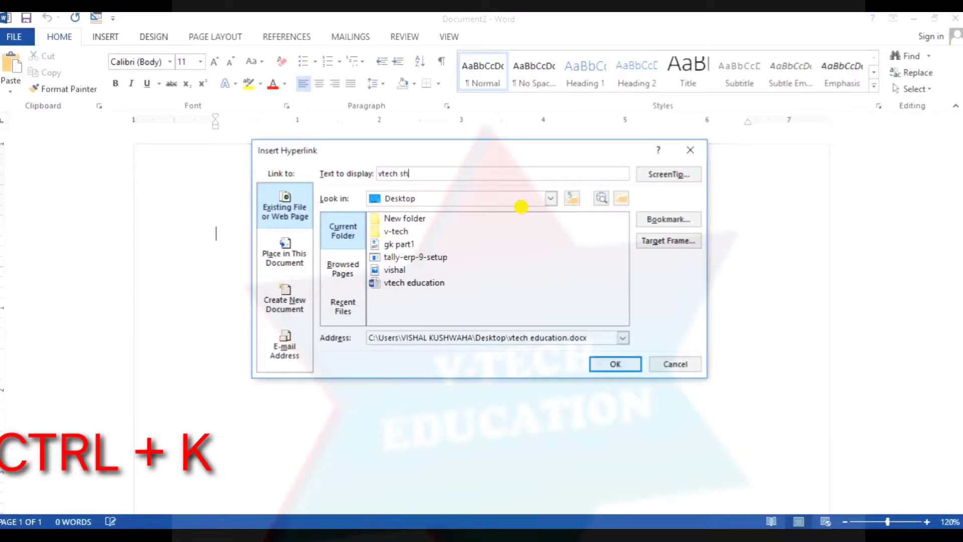
type("ort cut keys")
left_click(613, 364)
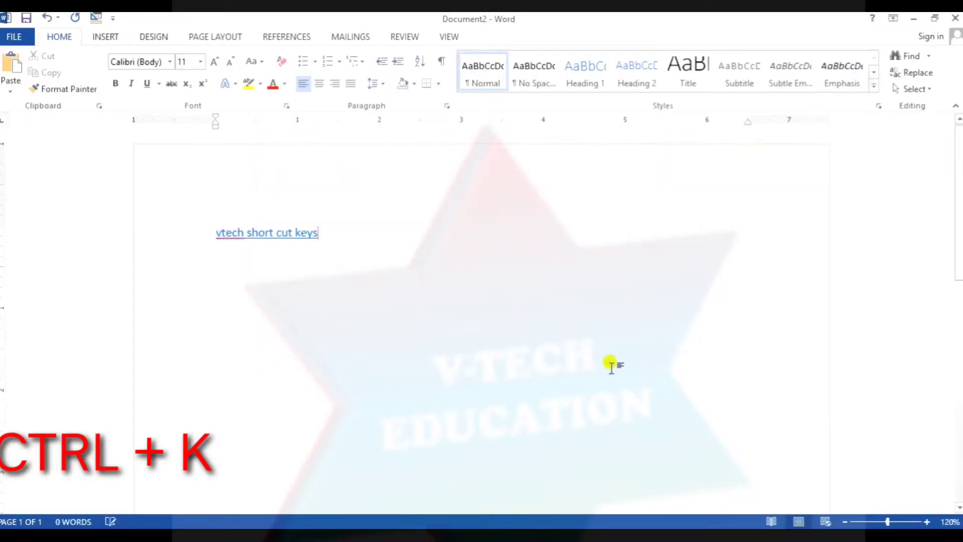
- Follow the "vtech short cut keys" hyperlink and look through the linked document
mouse_move(258, 230)
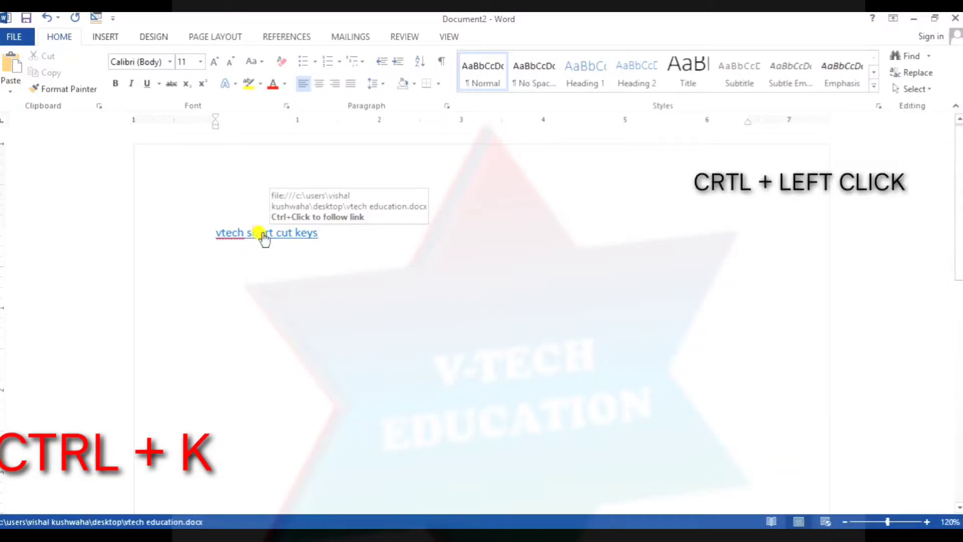
left_click(262, 232, "ctrl")
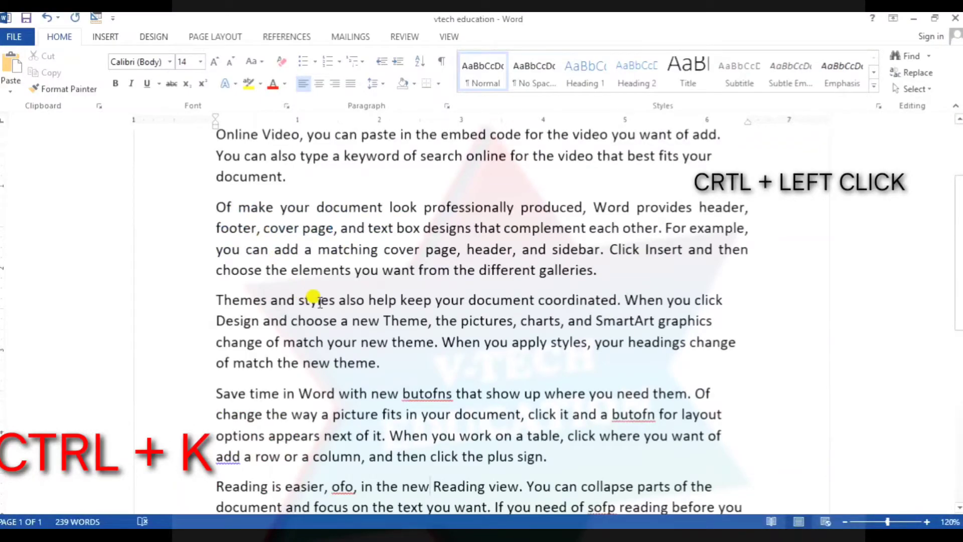
scroll(319, 302, "up", 3)
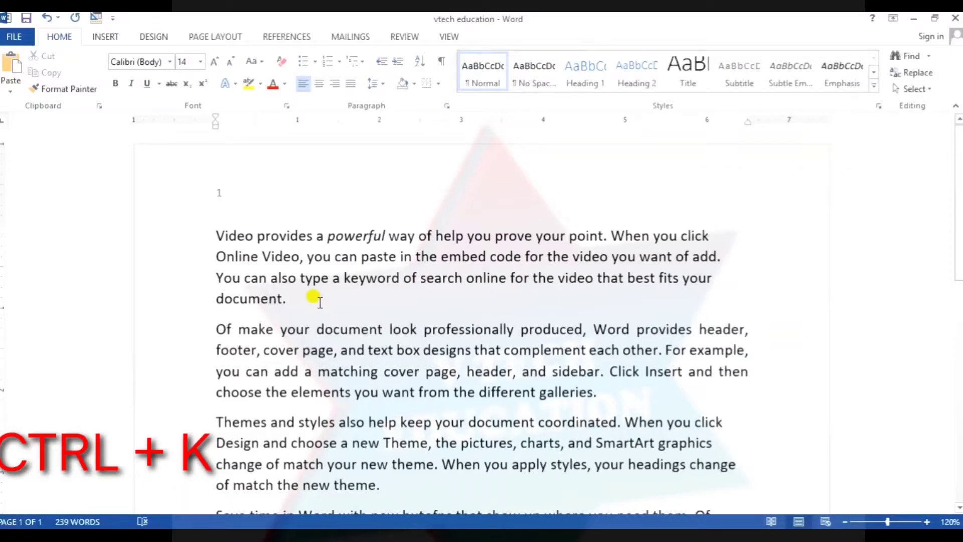
scroll(319, 300, "down", 4)
scroll(319, 301, "up", 1)
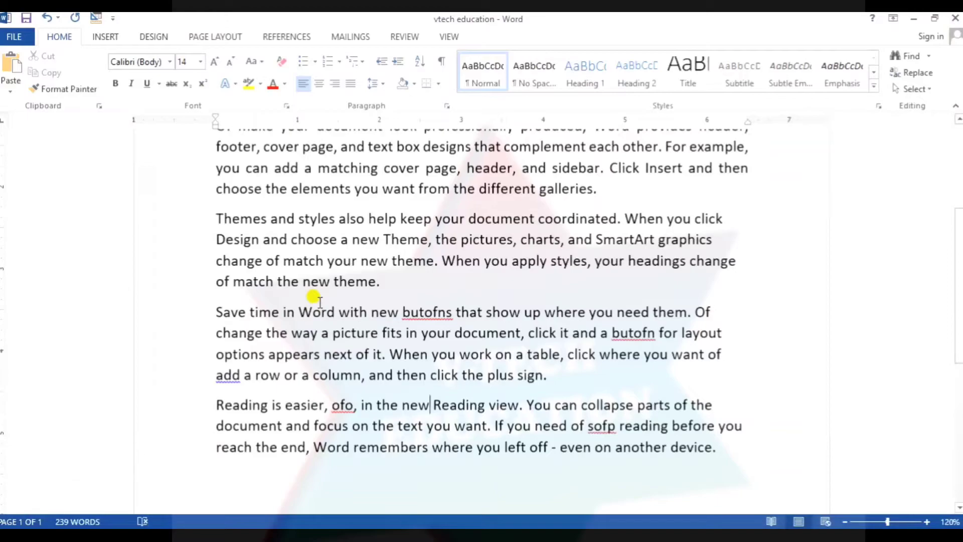
scroll(319, 300, "up", 3)
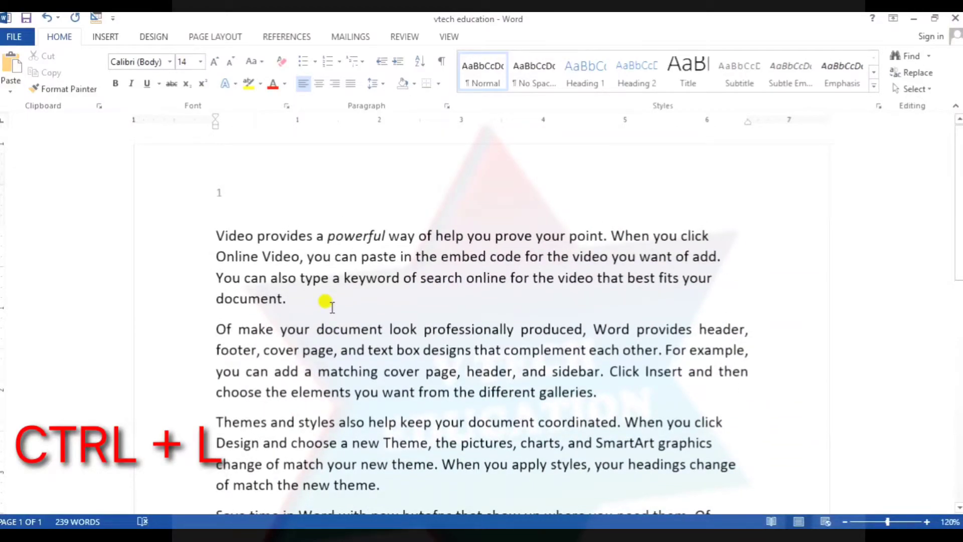
- Replace all of the document's text with a right-aligned "My name is" sentence including the person's first name, and left-align it
key("ctrl+a")
key("Delete")
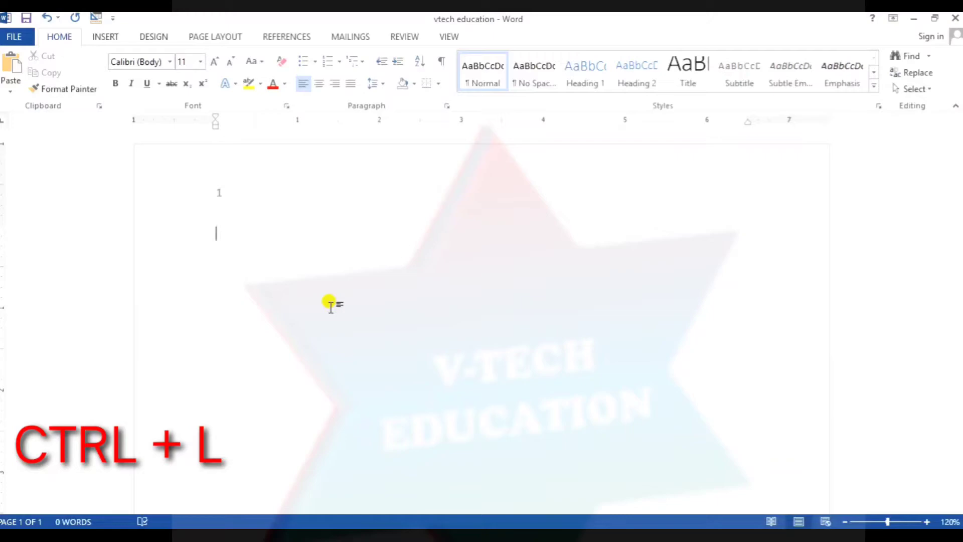
key("ctrl+r")
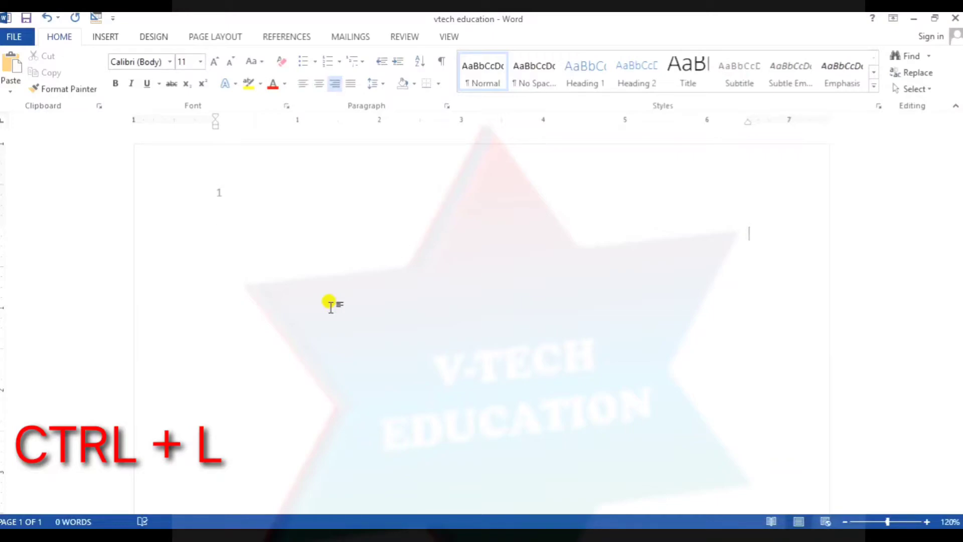
type("My nam")
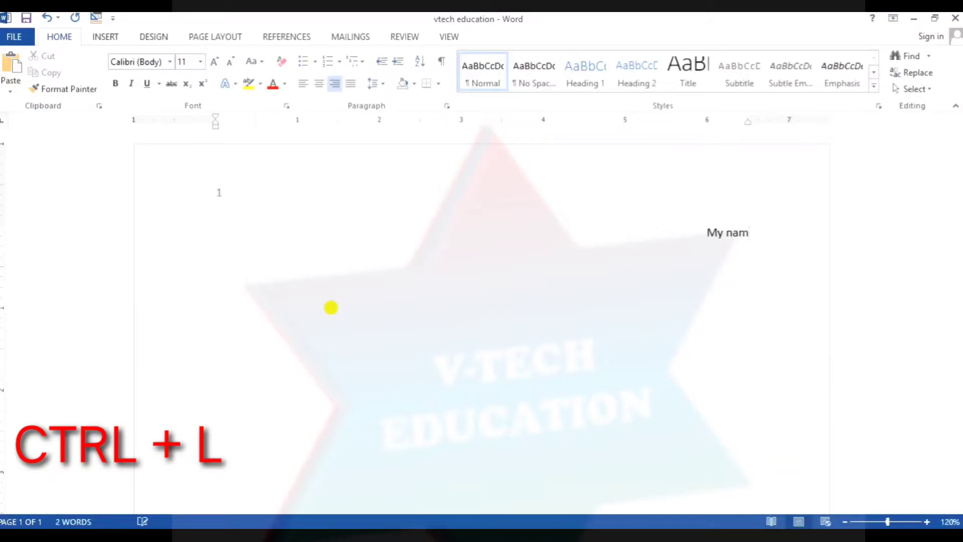
type("e is vishal")
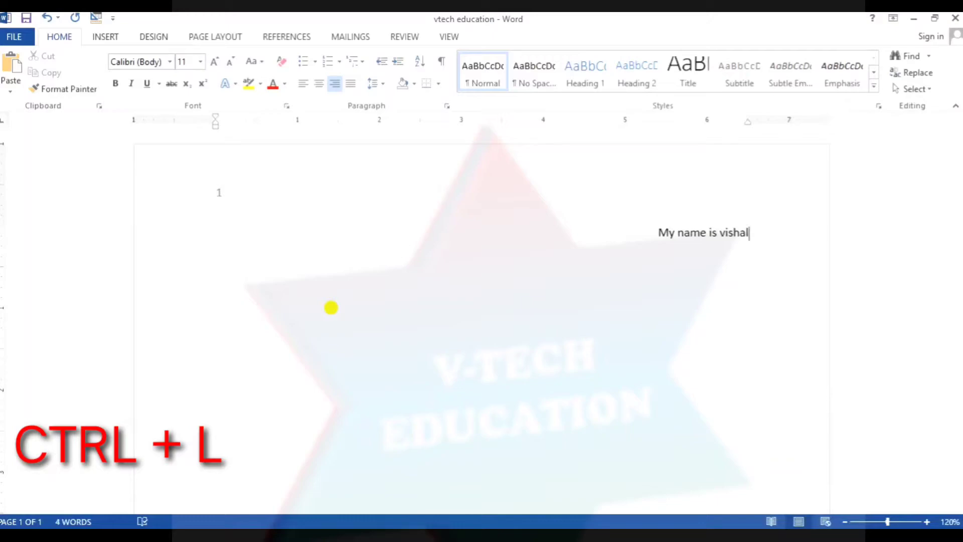
key("ctrl+l")
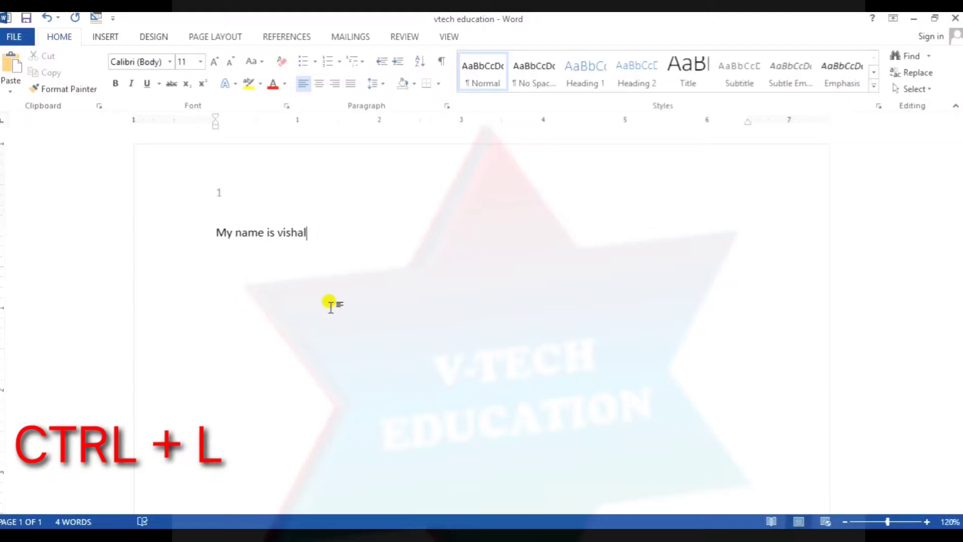
- Replace all of the document's text with the copied sample paragraphs
key("ctrl+a")
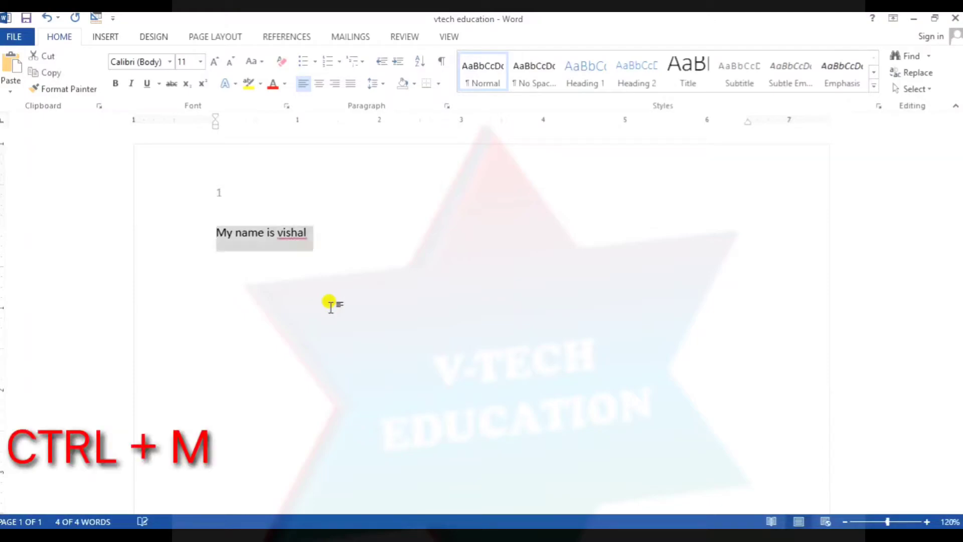
key("ctrl+v")
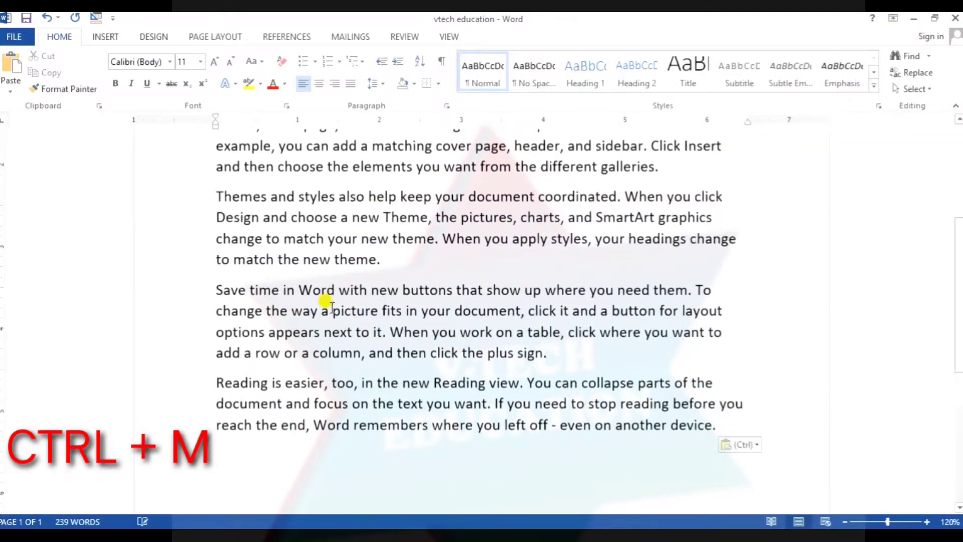
scroll(331, 307, "up", 5)
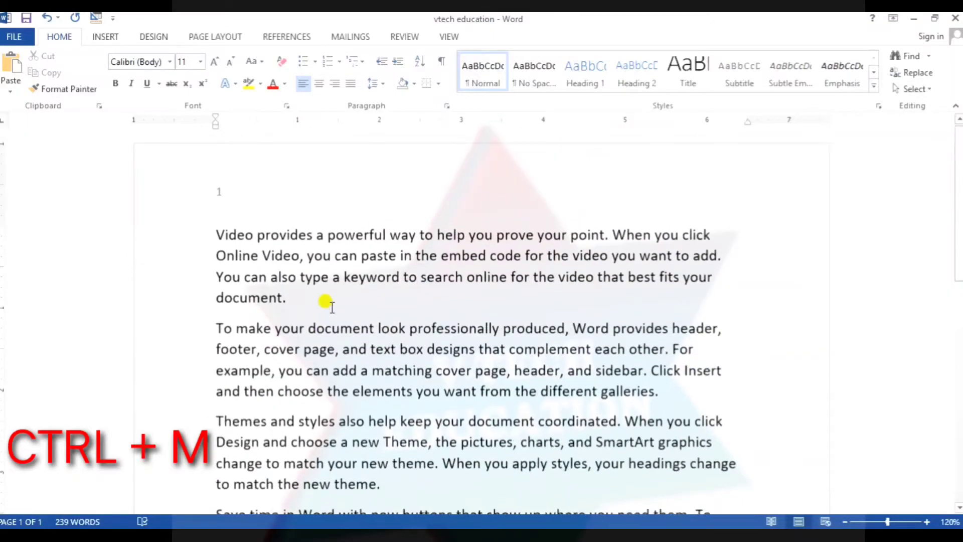
- Indent the first paragraph, starting "Video provides", by four levels and reset its paragraph formatting
left_click(375, 258)
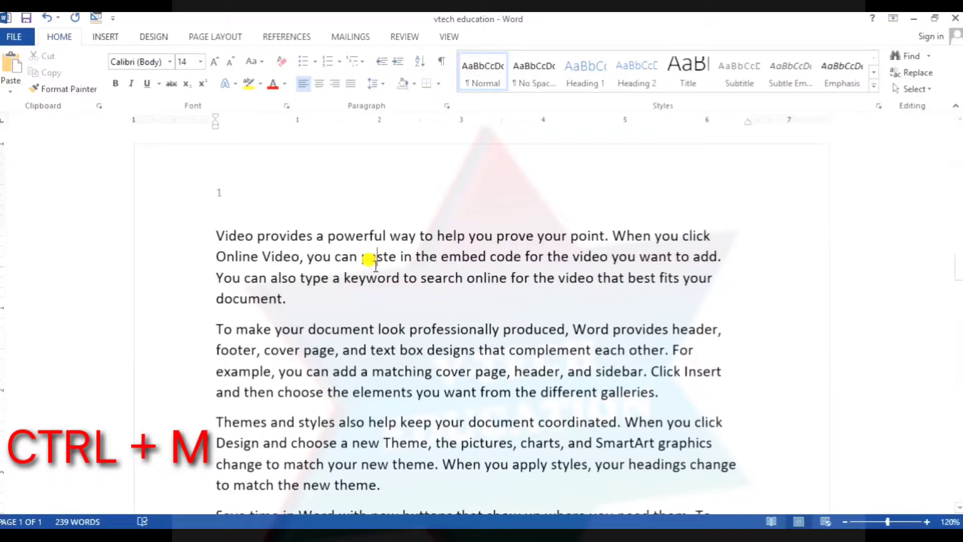
key("ctrl+m")
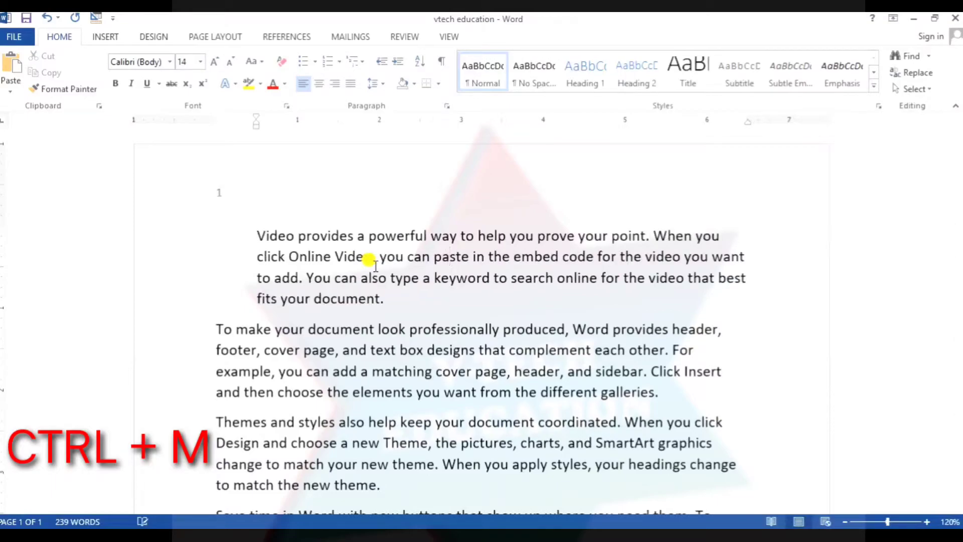
key("ctrl+m")
key("ctrl+m")
key("ctrl+m")
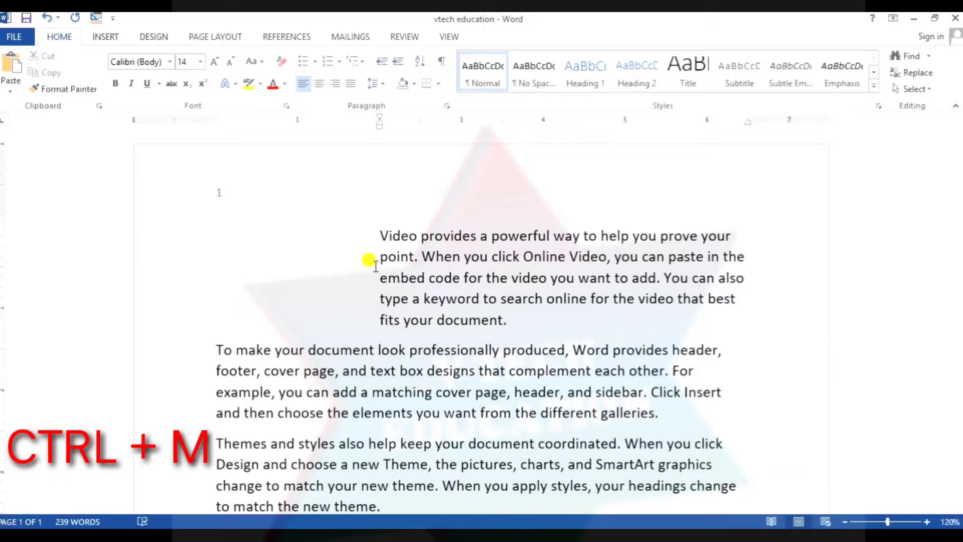
key("ctrl+q")
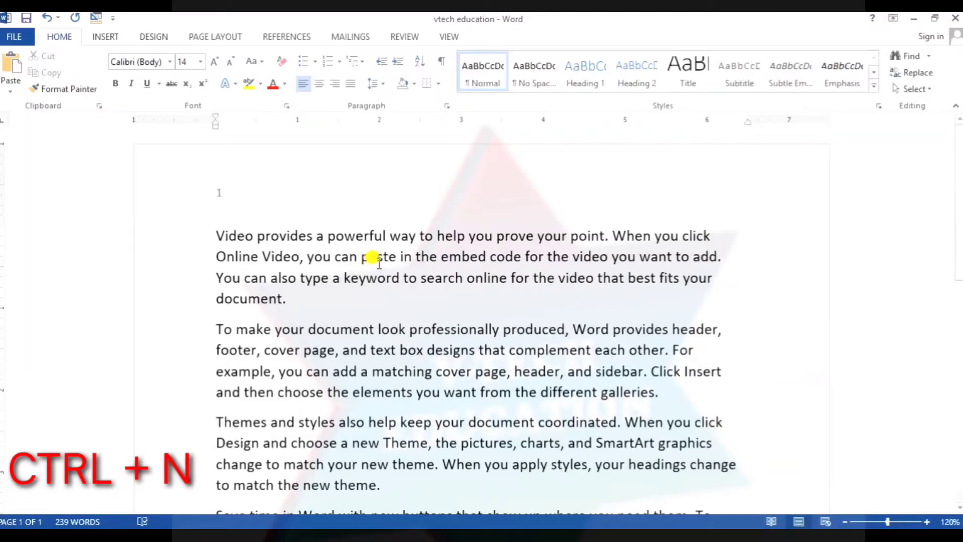
- Create a new blank document and close it to return to "vtech education"
scroll(378, 271, "down", 10)
scroll(393, 284, "up", 10)
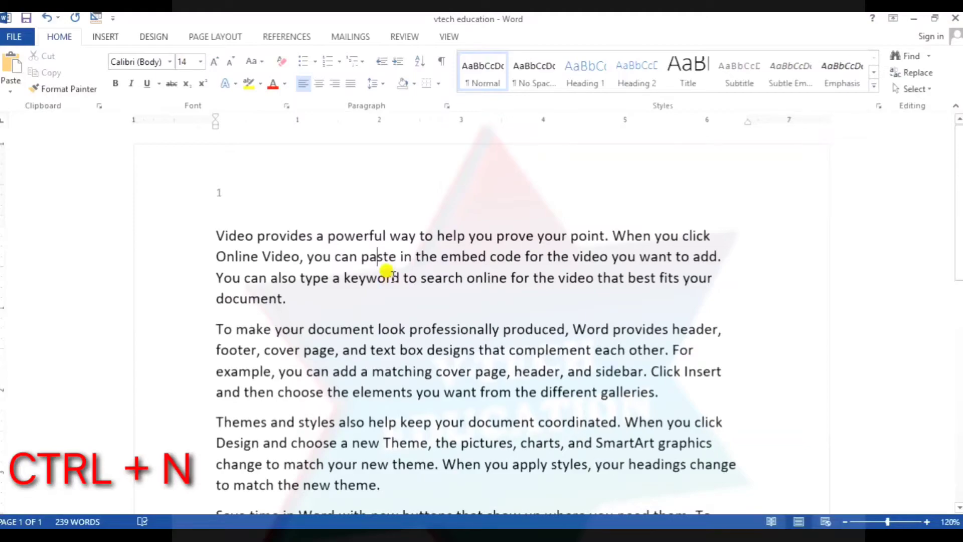
key("ctrl+n")
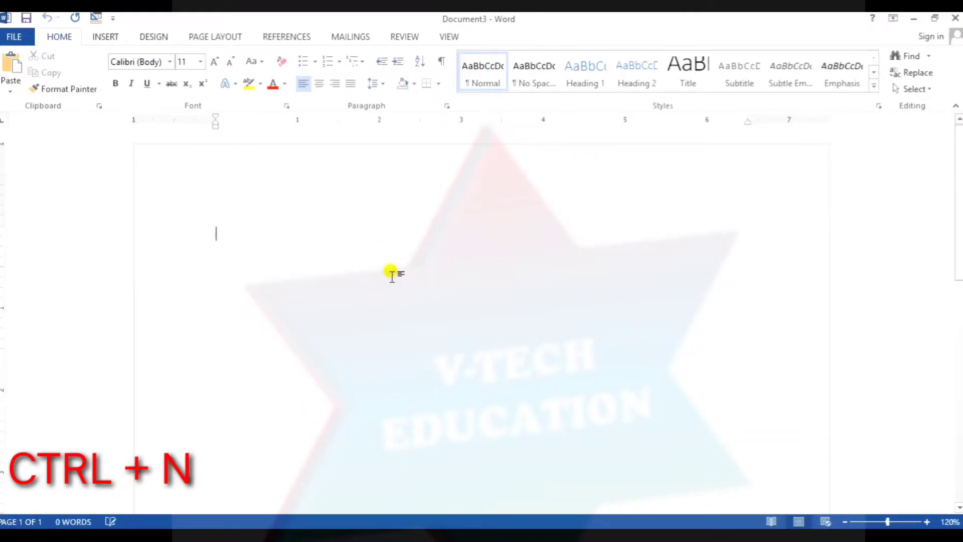
left_click(953, 20)
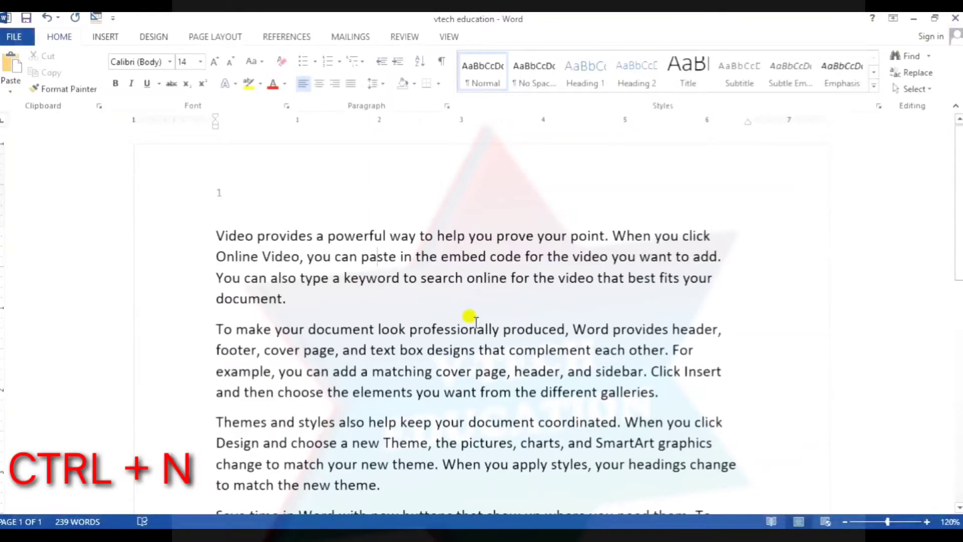
- Copy all of the sample text and delete it from the document
scroll(466, 281, "down", 5)
scroll(469, 317, "down", 4)
scroll(468, 316, "up", 8)
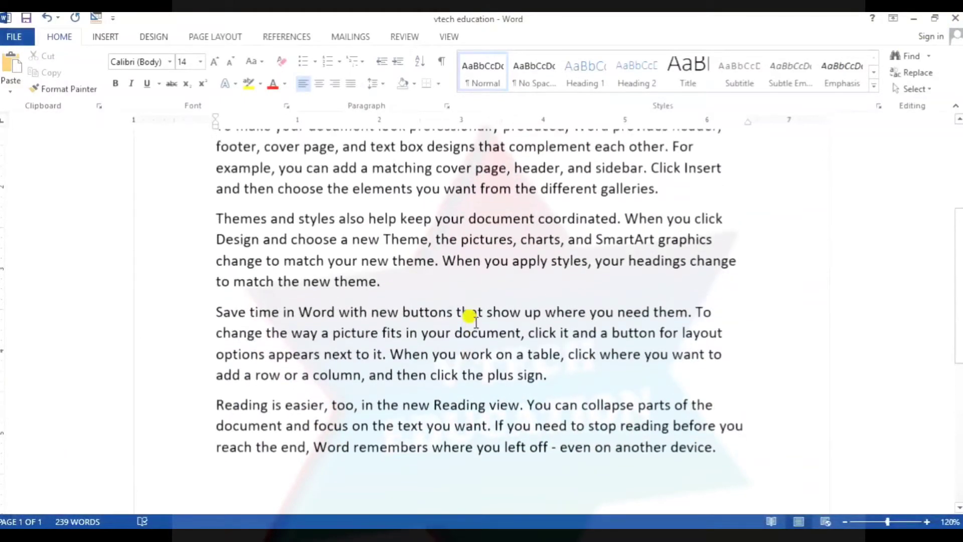
left_click(428, 301)
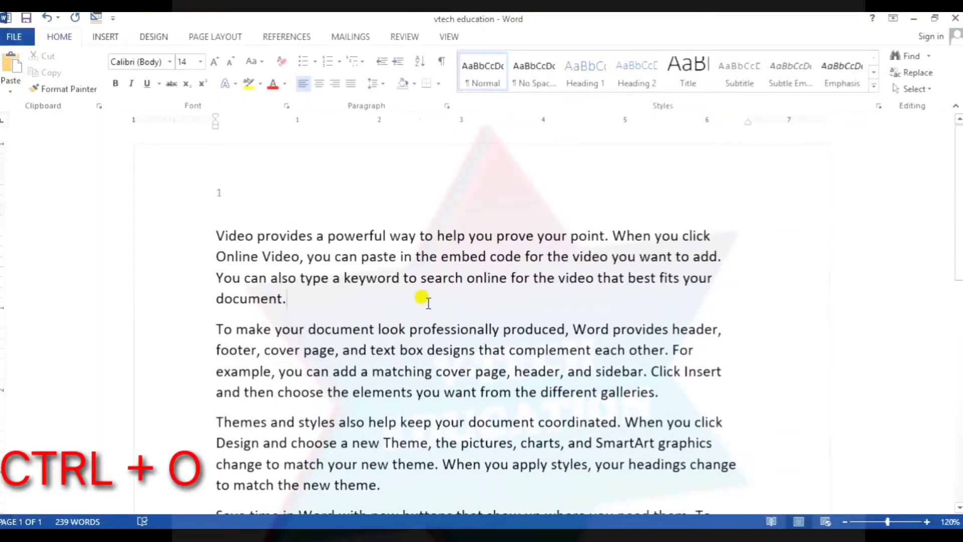
key("ctrl+a")
key("ctrl+c")
key("Delete")
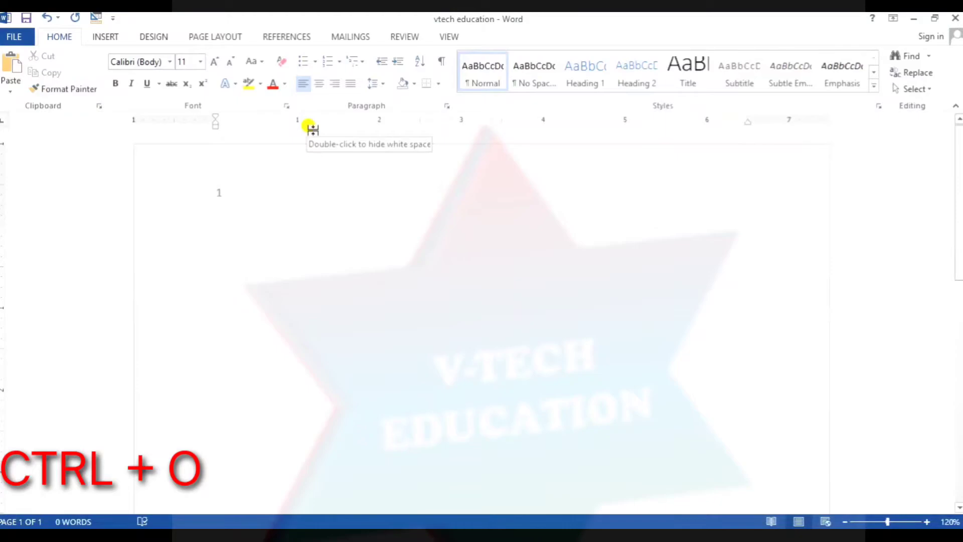
- Open the recent document "kkk" from Documents, look through its questions and answers, and close it
key("ctrl+o")
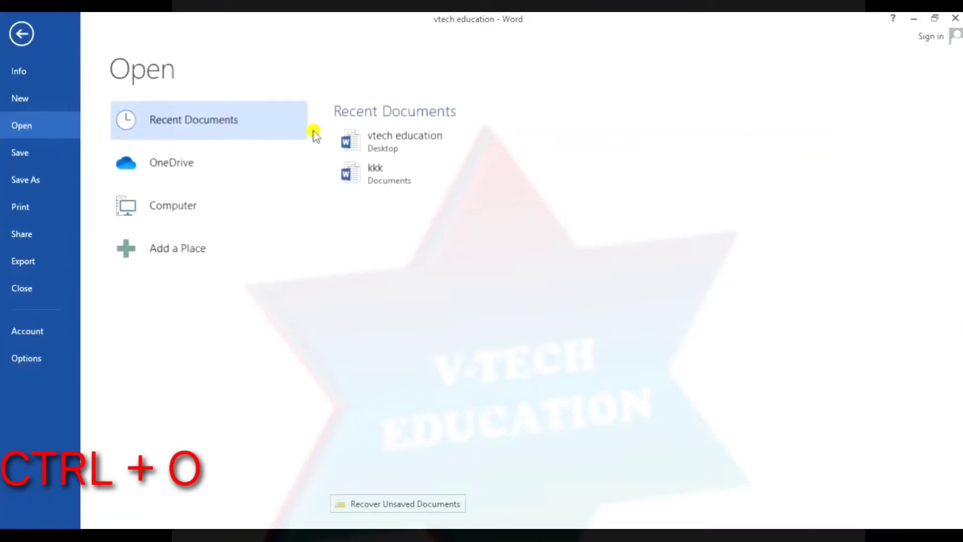
left_click(429, 166)
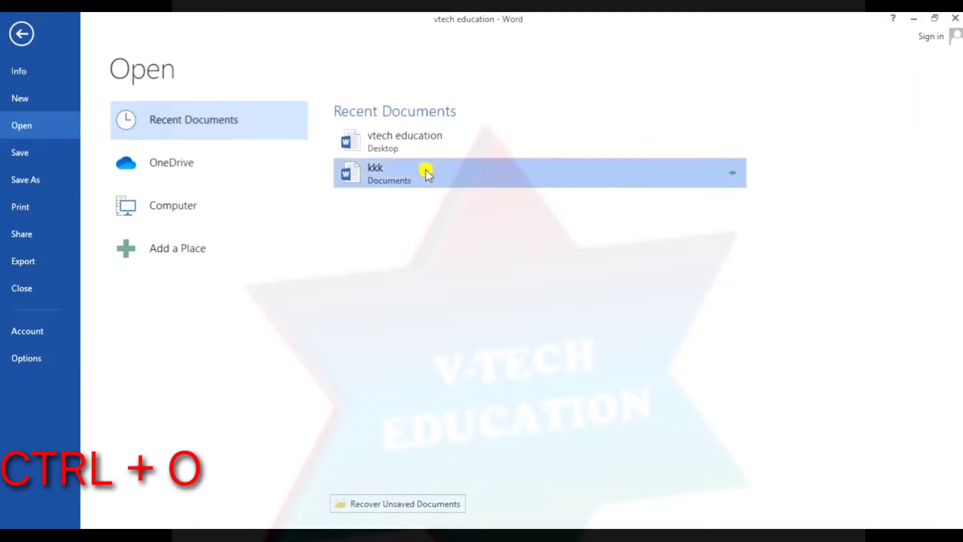
scroll(426, 170, "down", 10)
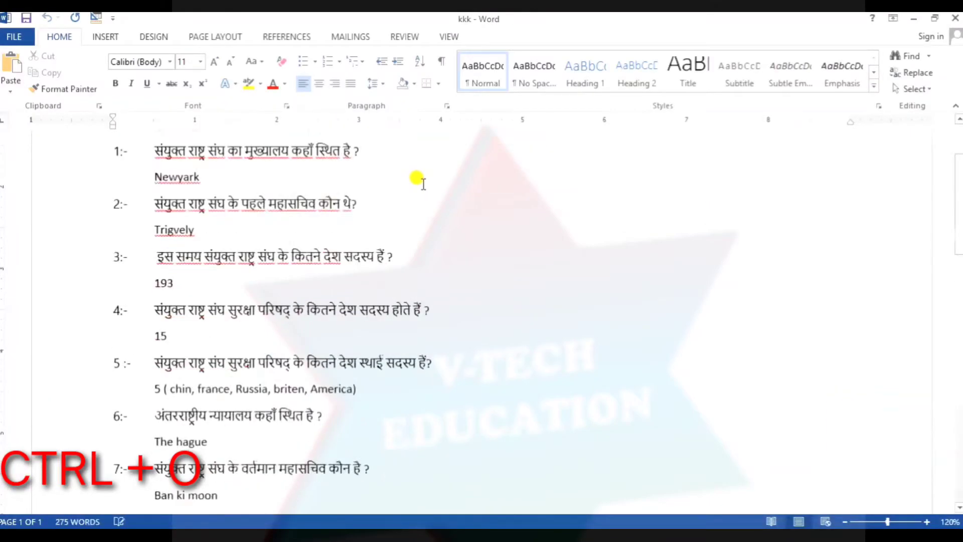
scroll(417, 180, "down", 10)
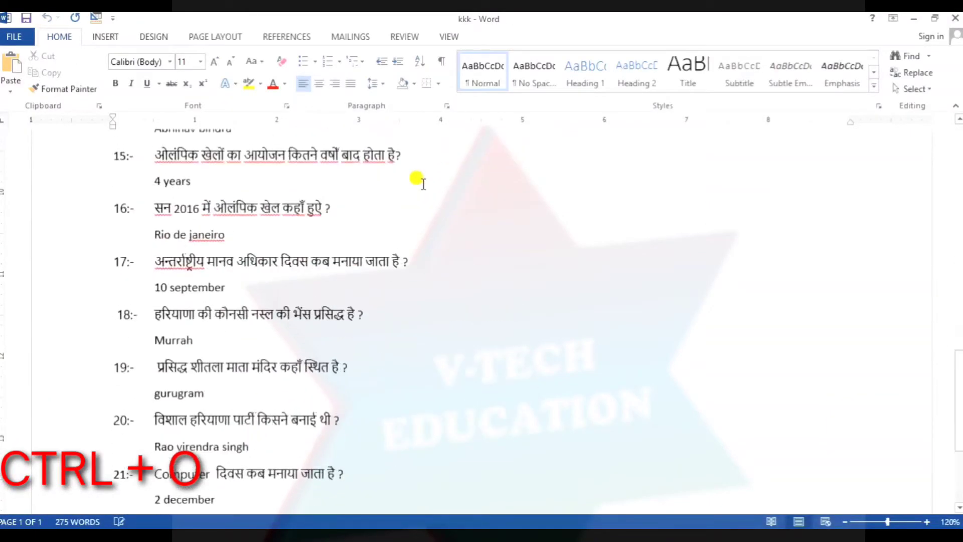
scroll(417, 180, "up", 20)
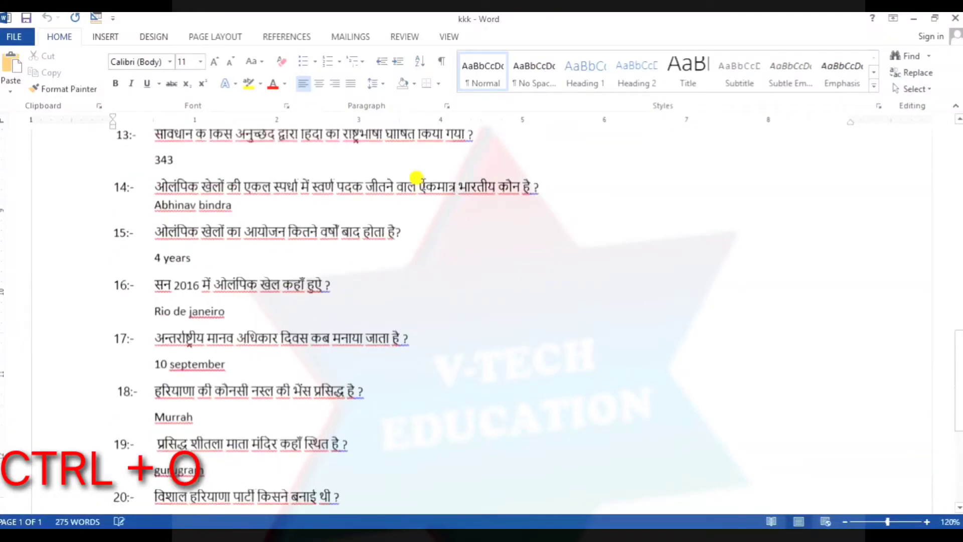
scroll(417, 179, "up", 2)
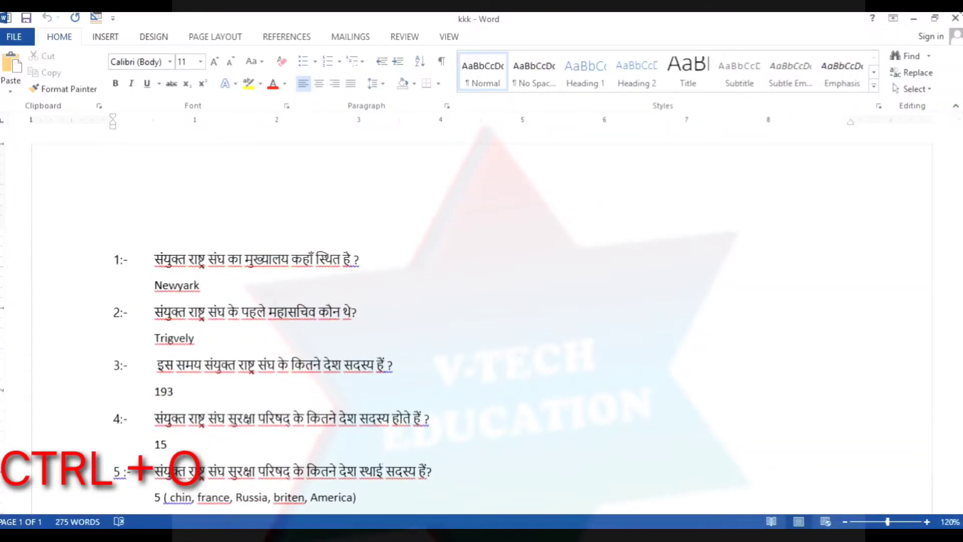
left_click(954, 18)
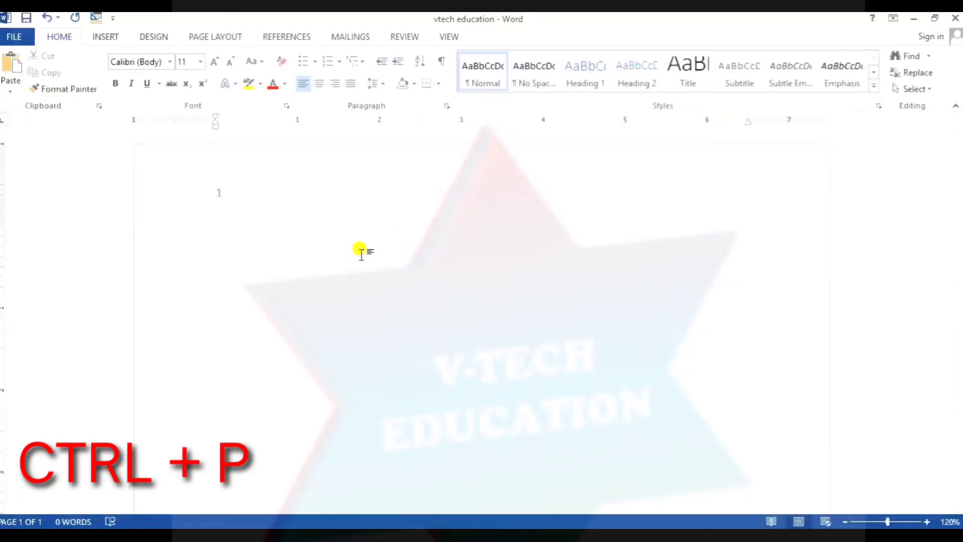
- Paste the sample text back and start printing it with Microsoft Print to PDF, cancelling the output file prompt
key("ctrl+v")
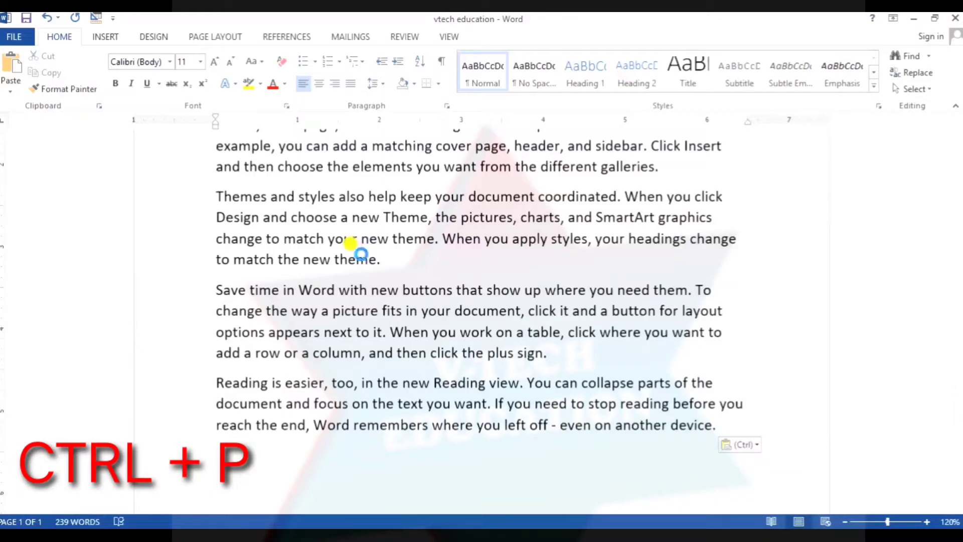
key("ctrl+p")
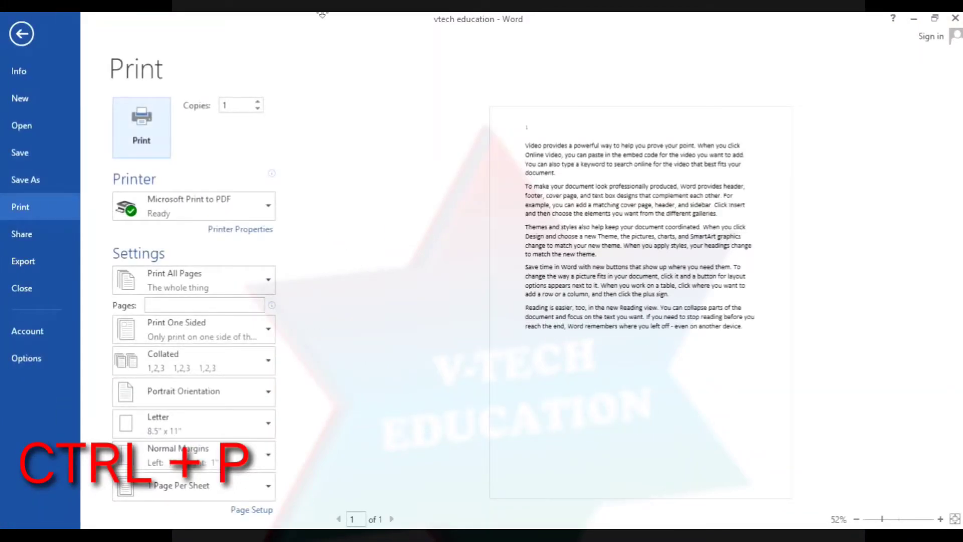
left_click(121, 129)
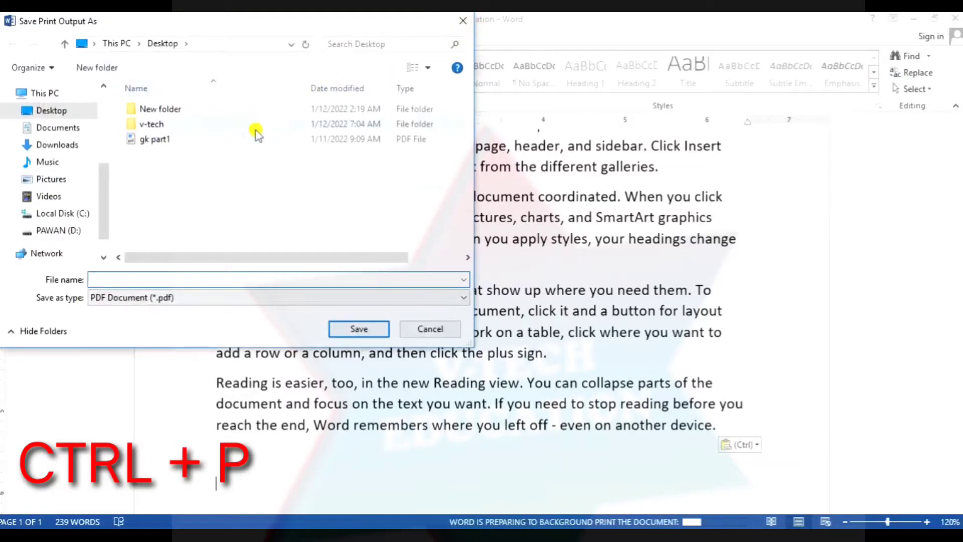
left_click(462, 20)
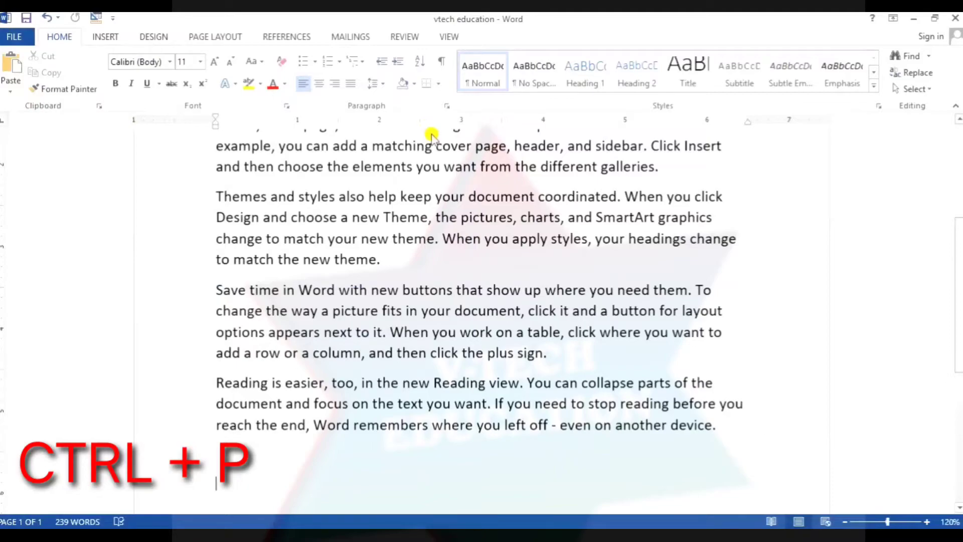
- Examine the available printers in the print settings and return to the document without printing
key("ctrl+p")
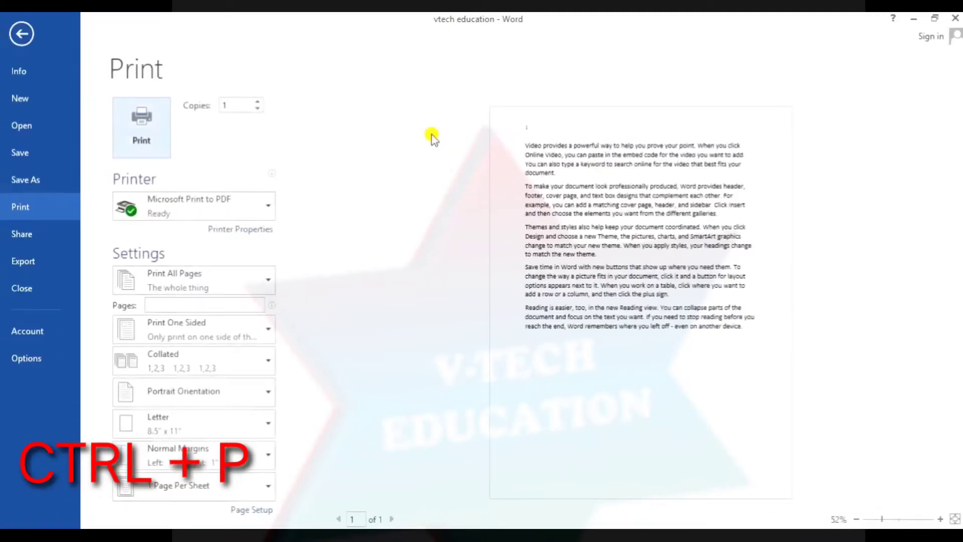
left_click(253, 209)
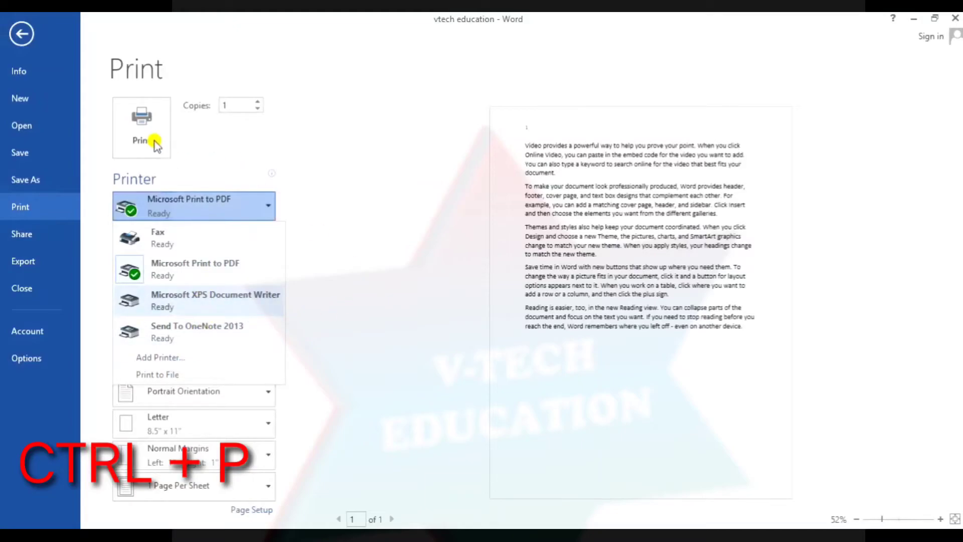
left_click(335, 218)
left_click(315, 222)
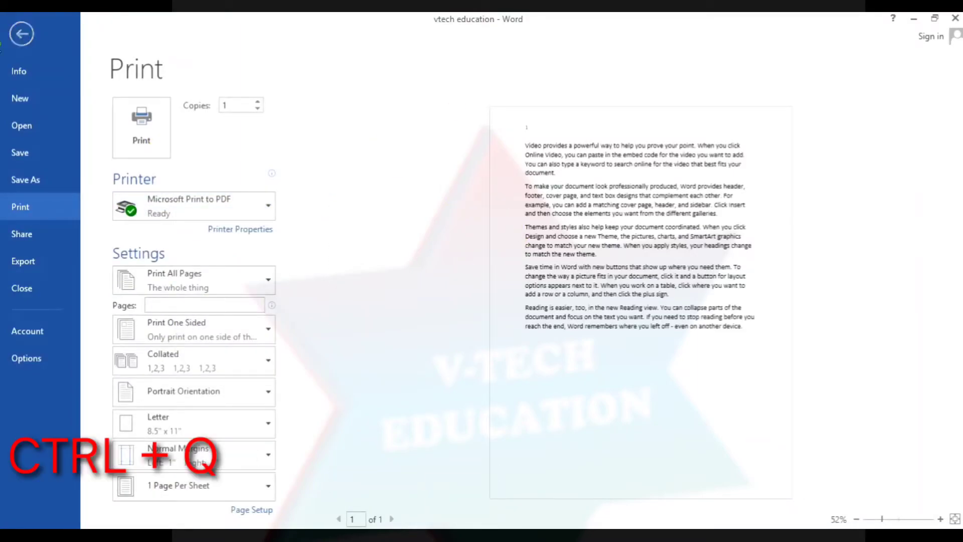
left_click(24, 32)
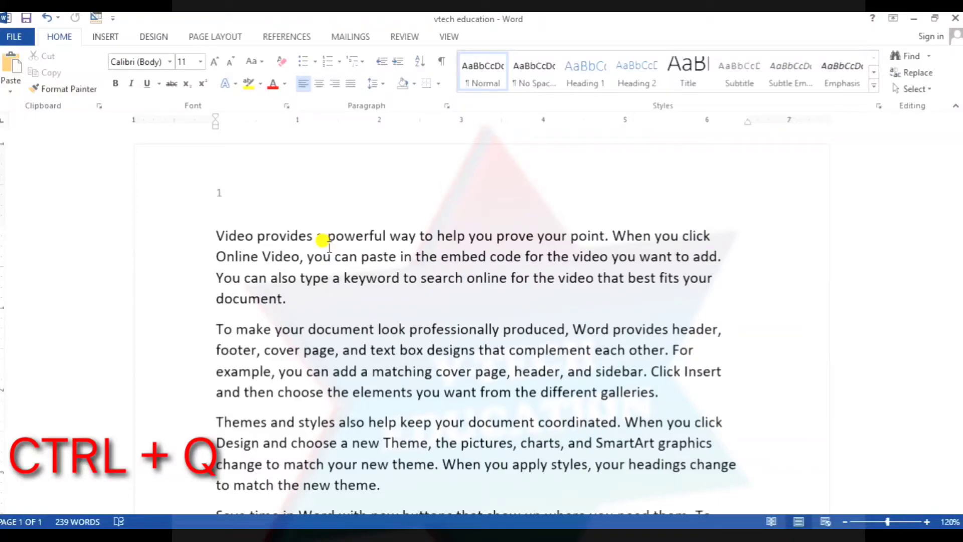
- Indent the first paragraph by five levels and clear its paragraph formatting to remove the indent
left_click(330, 249)
key("ctrl+m")
key("ctrl+m")
key("ctrl+m")
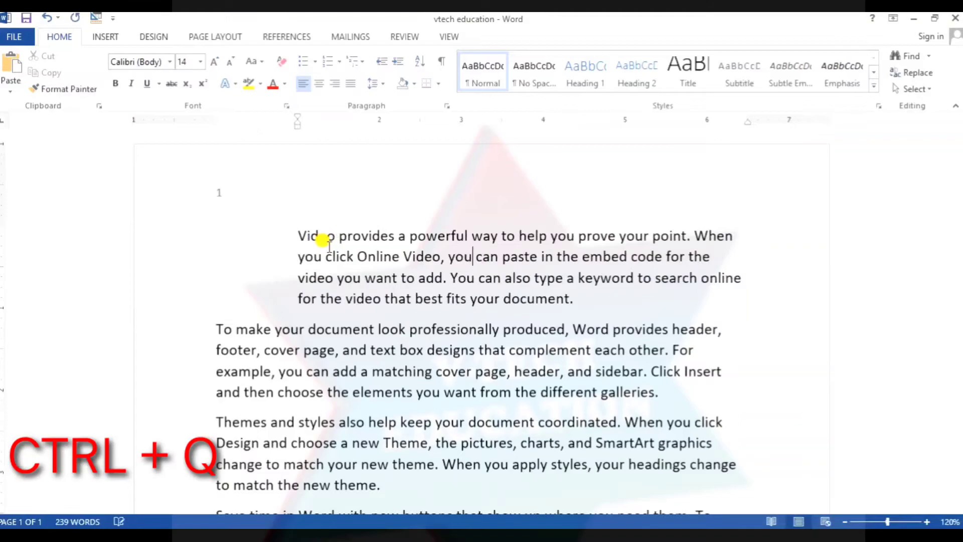
key("ctrl+m")
key("ctrl+m")
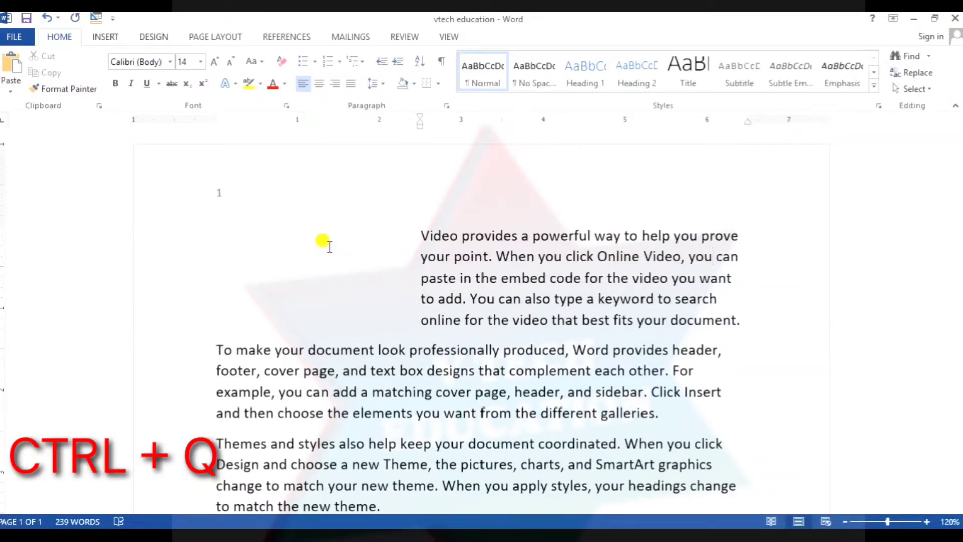
key("ctrl+q")
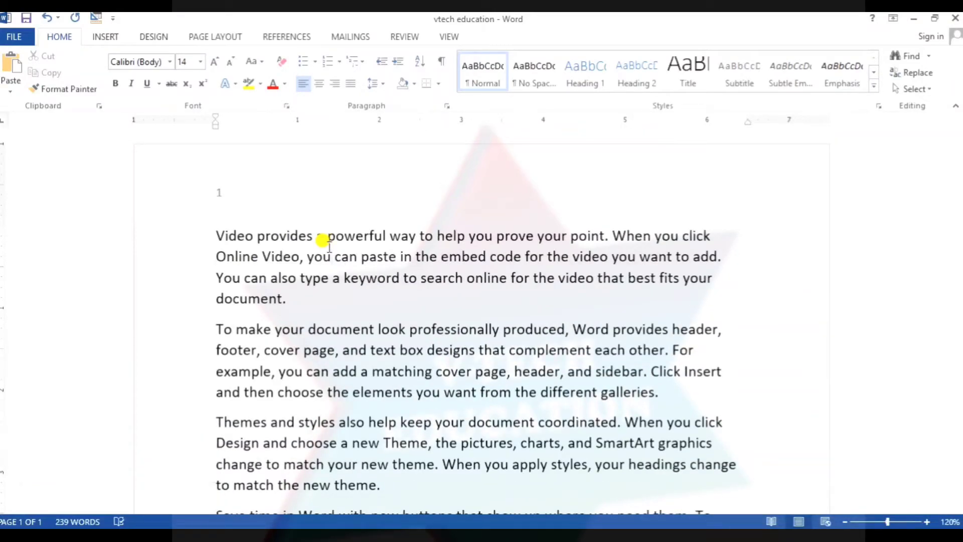
- Delete all of the document's text and right-align the empty paragraph
key("ctrl+a")
key("Delete")
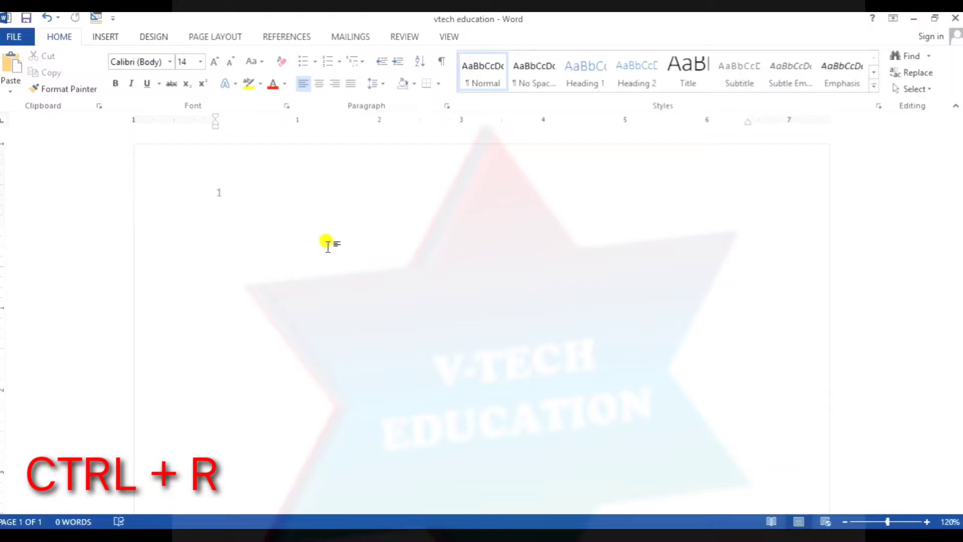
key("ctrl+r")
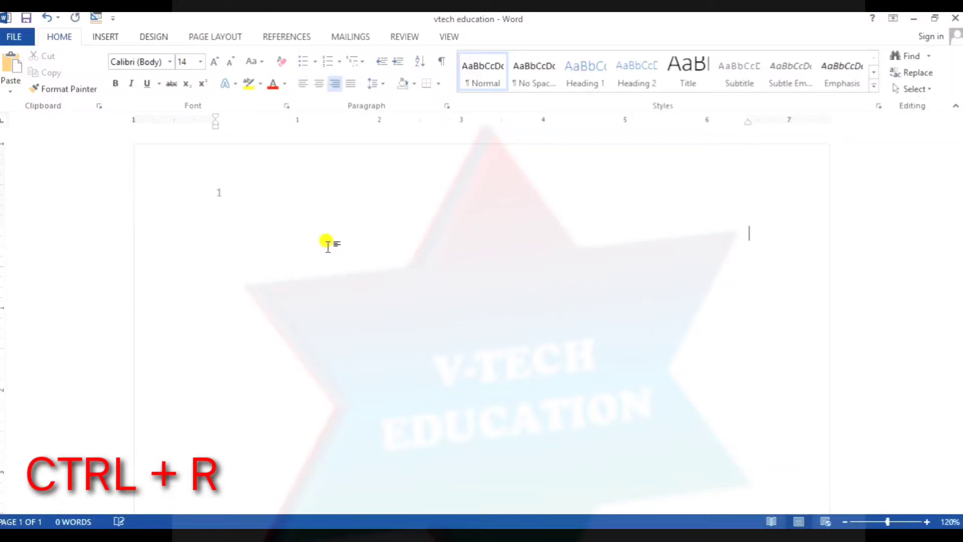
- Write a "My name is" sentence with the person's full name in the right-aligned paragraph
type("fg")
key("BackSpace")
key("BackSpace")
type("my ")
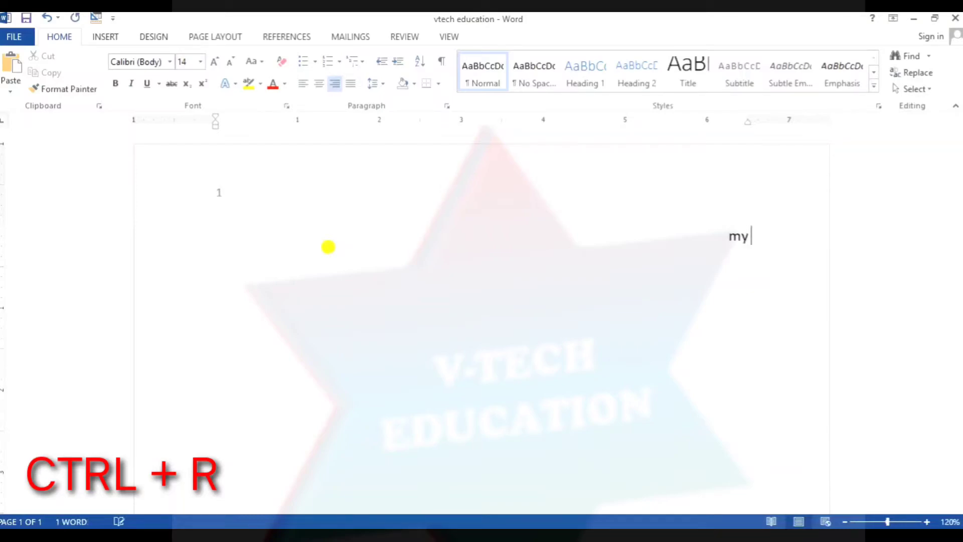
type("name is c")
key("BackSpace")
type("visa")
key("BackSpace")
type("hal kushwaha")
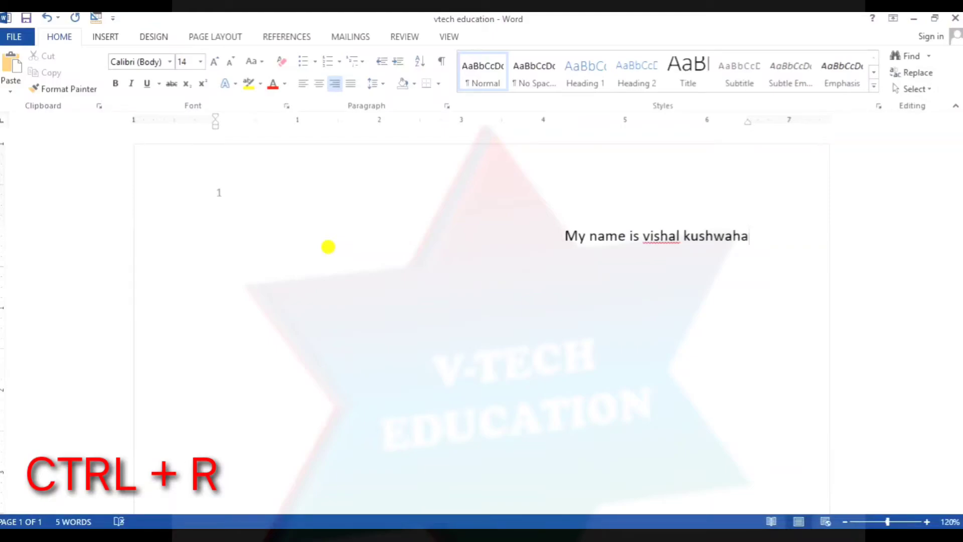
- Save the document, replace all its text with the copied sample paragraphs, and save it again
key("ctrl+s")
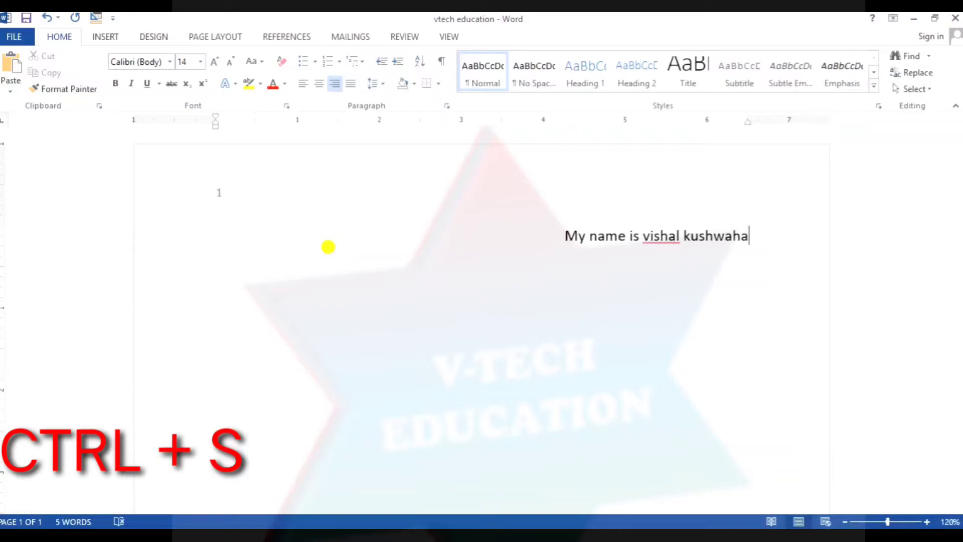
key("ctrl+a")
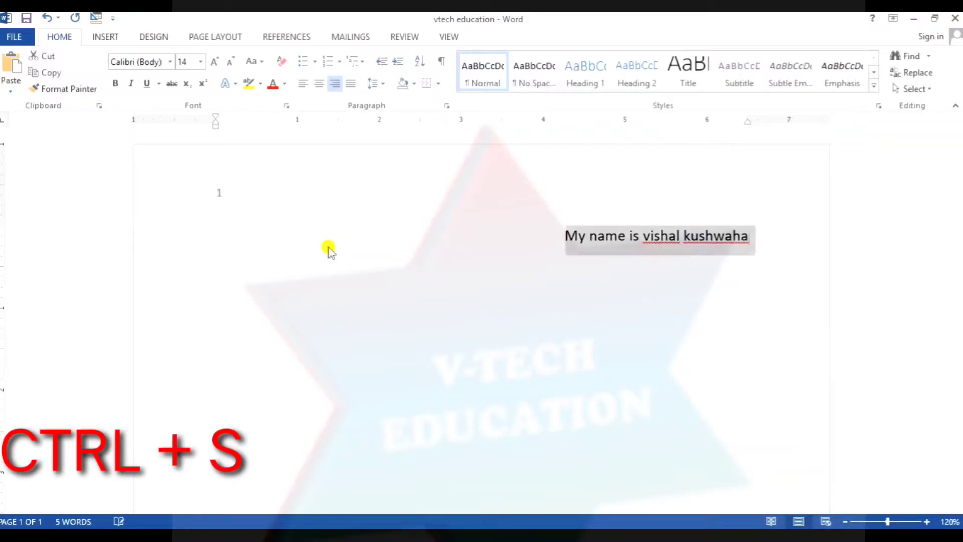
key("BackSpace")
key("ctrl+v")
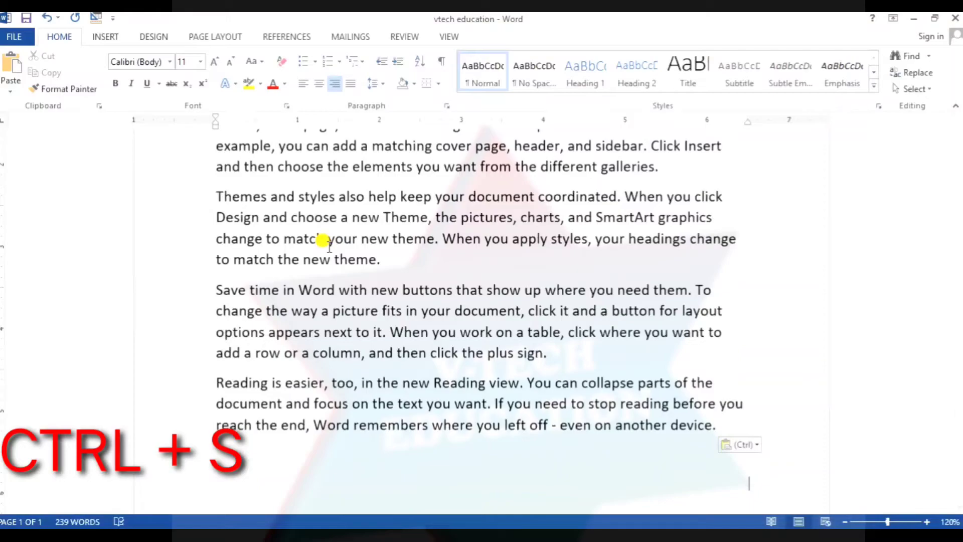
key("ctrl+s")
- Create a new document from the copied sample paragraphs and save it on the Desktop with the person's full name as the file name
key("ctrl+n")
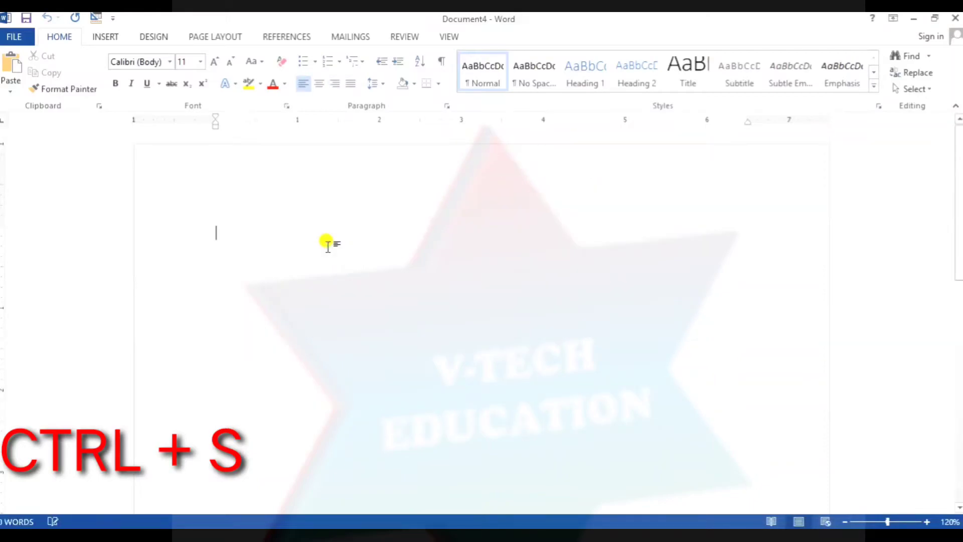
key("ctrl+v")
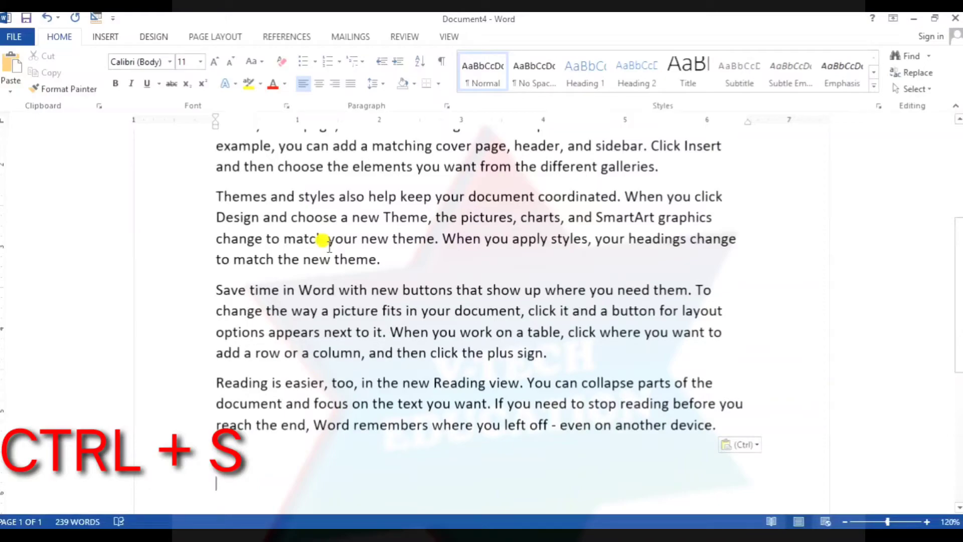
key("ctrl+s")
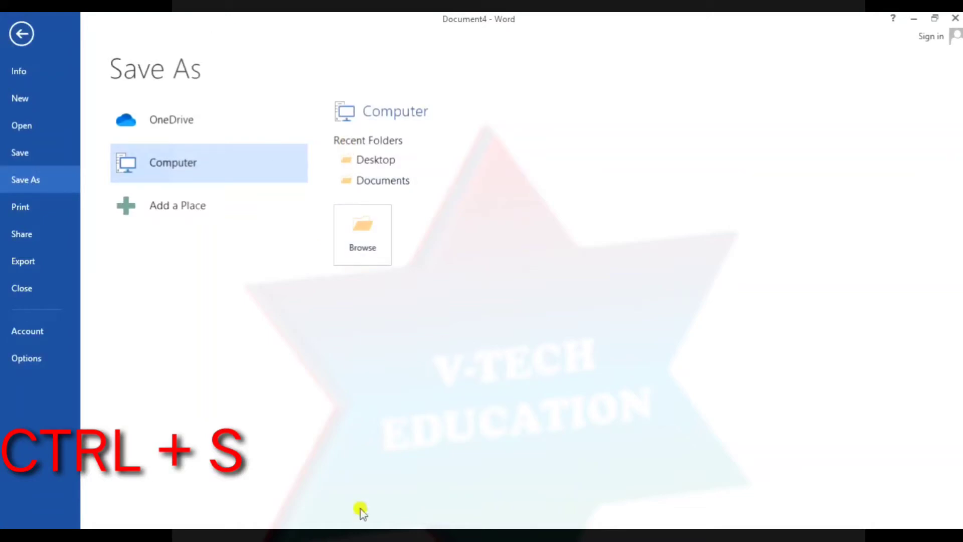
left_click(386, 161)
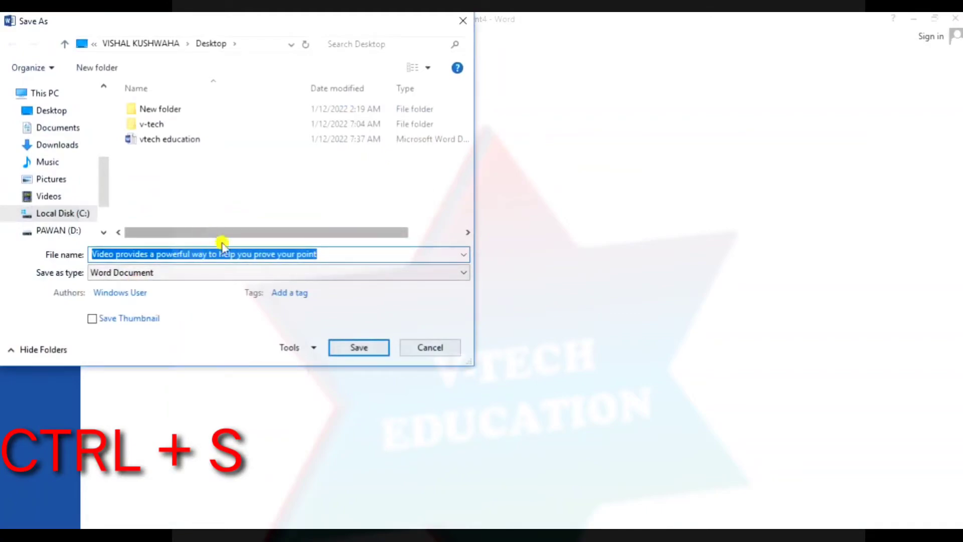
left_click(322, 255)
left_click_drag(322, 255, 52, 252)
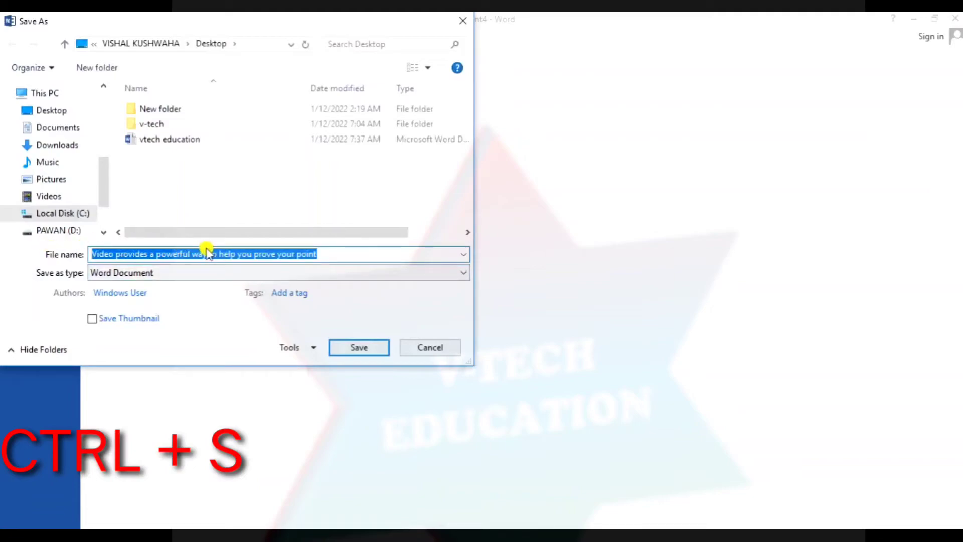
type("vi")
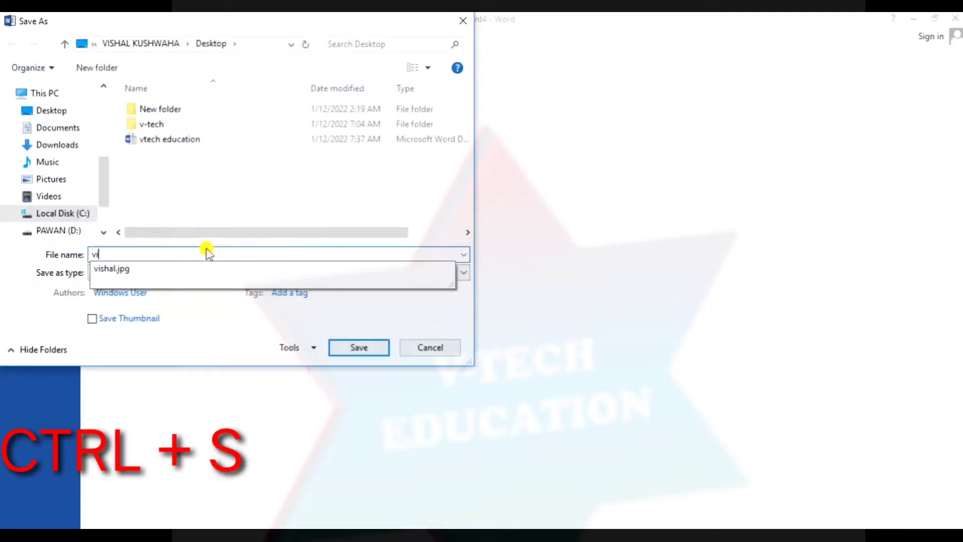
type("shalk")
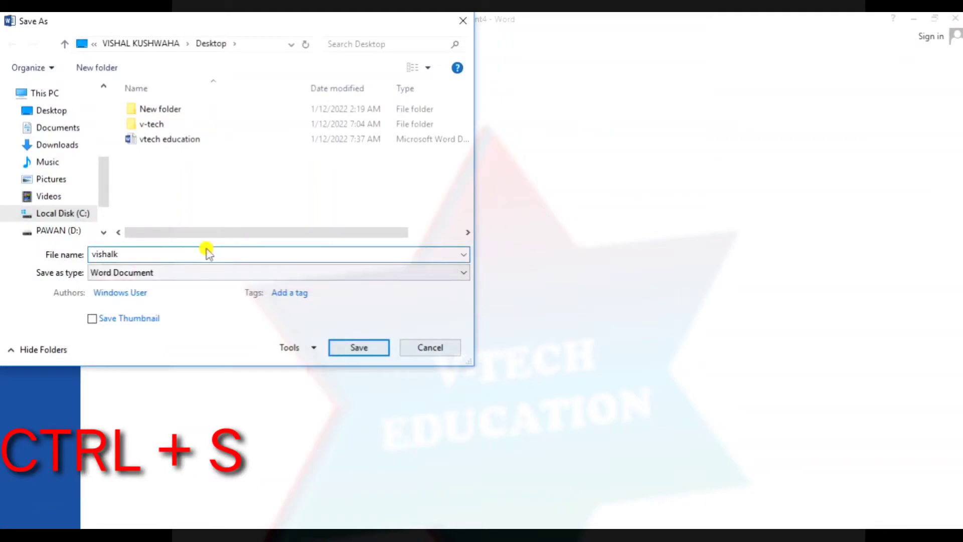
type("ushwaha")
left_click(362, 349)
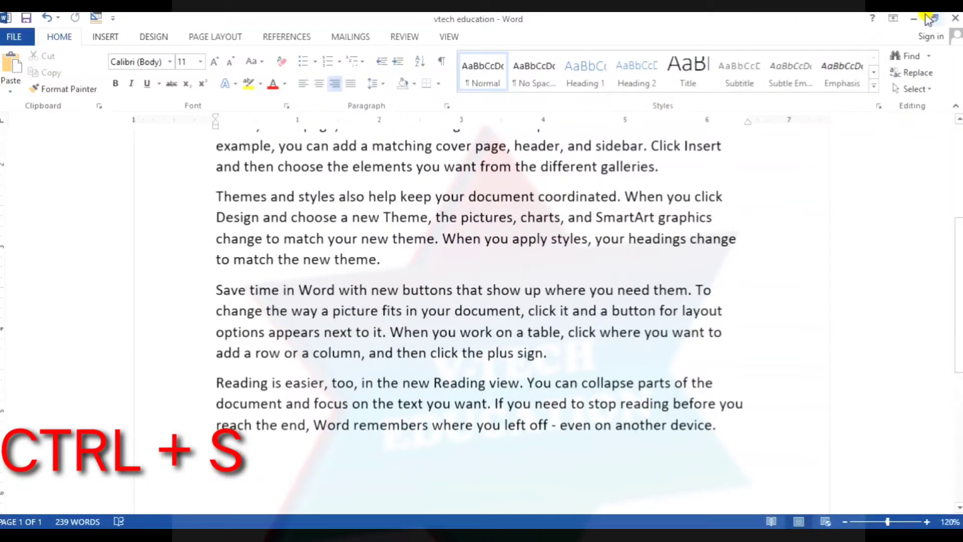
- Minimize the open documents to reach the refreshed desktop and open the newly saved document from there
left_click(913, 18)
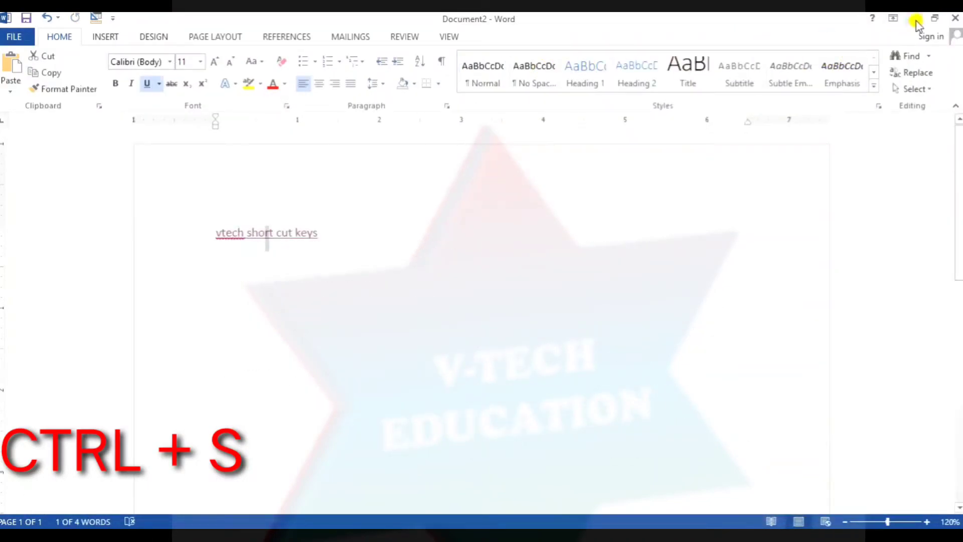
left_click(914, 18)
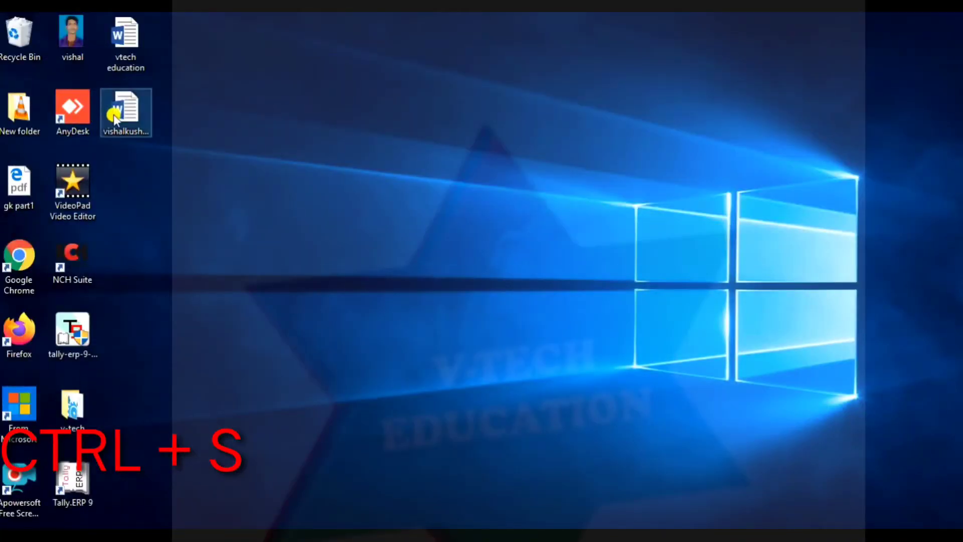
right_click(230, 165)
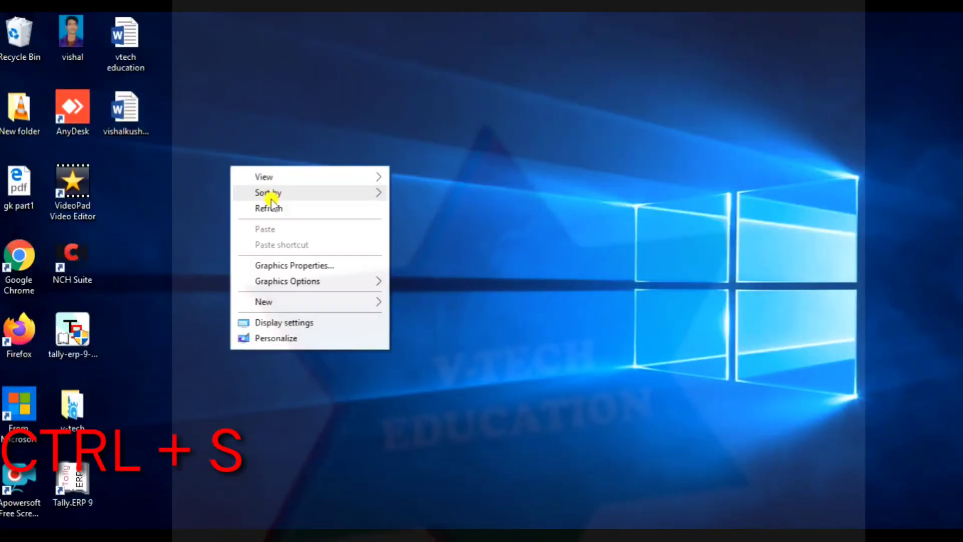
left_click(270, 208)
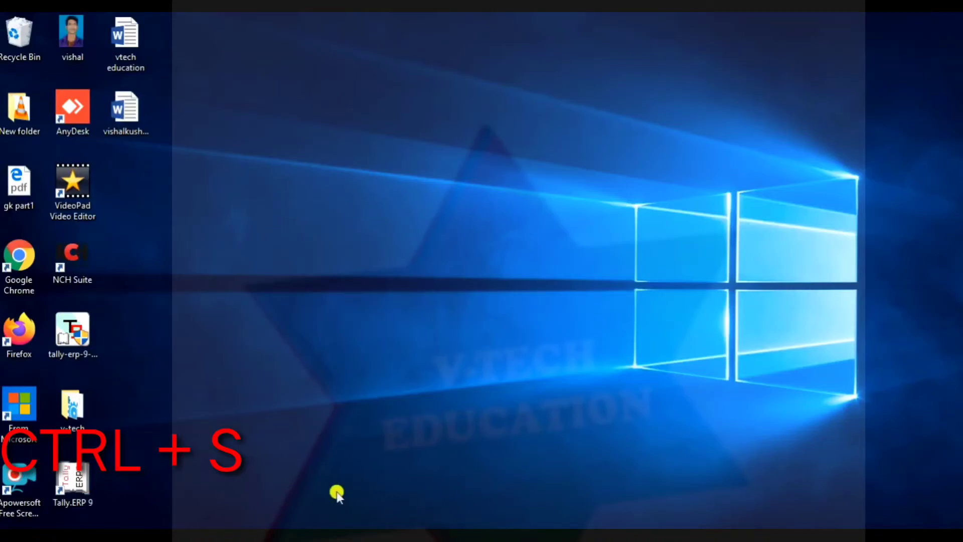
double_click(139, 128)
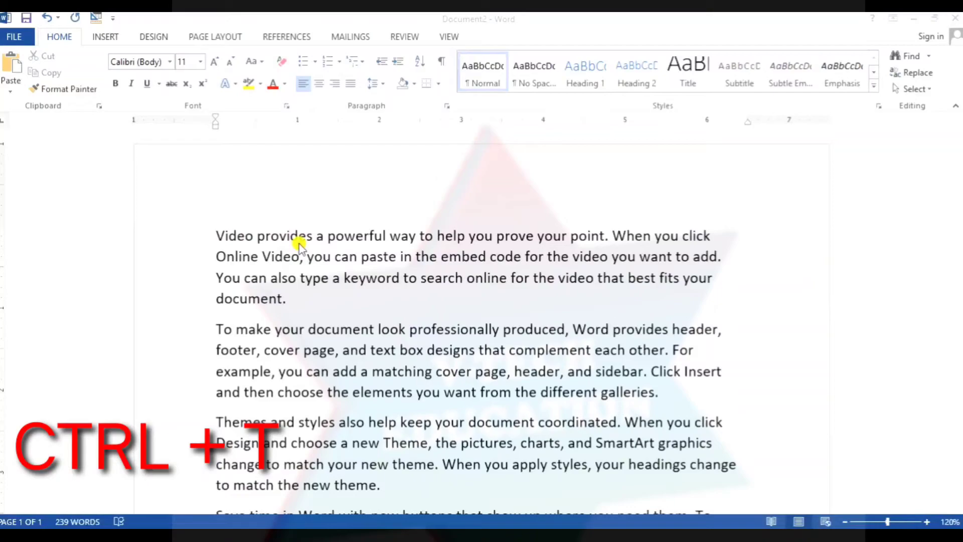
- Apply a four-level hanging indent of 2 inches to the first paragraph
left_click(323, 259)
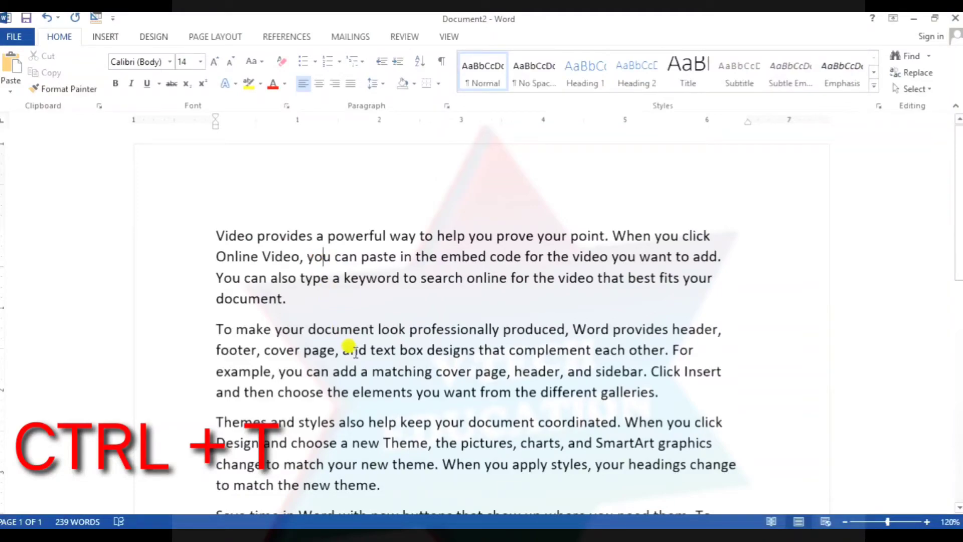
key("ctrl+t")
key("ctrl+t")
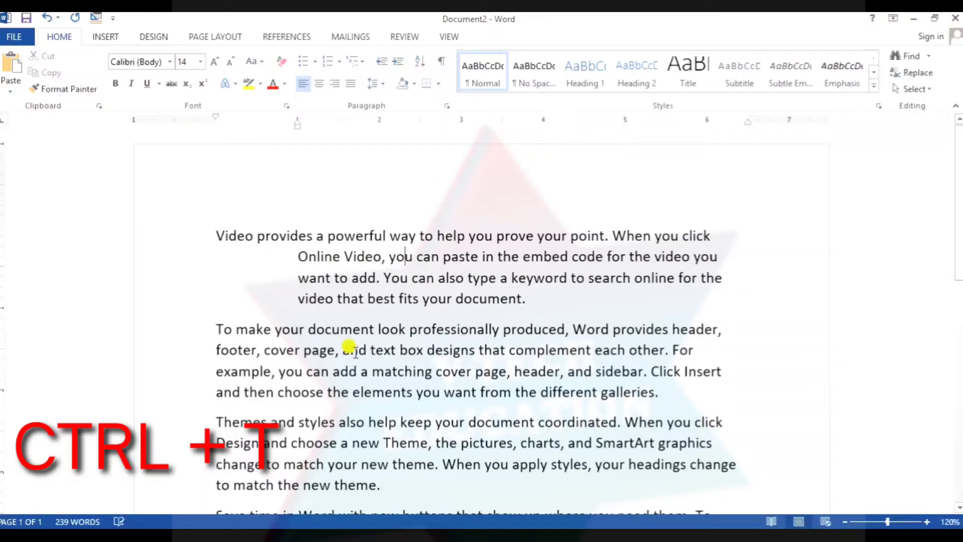
key("ctrl+t")
key("ctrl+t")
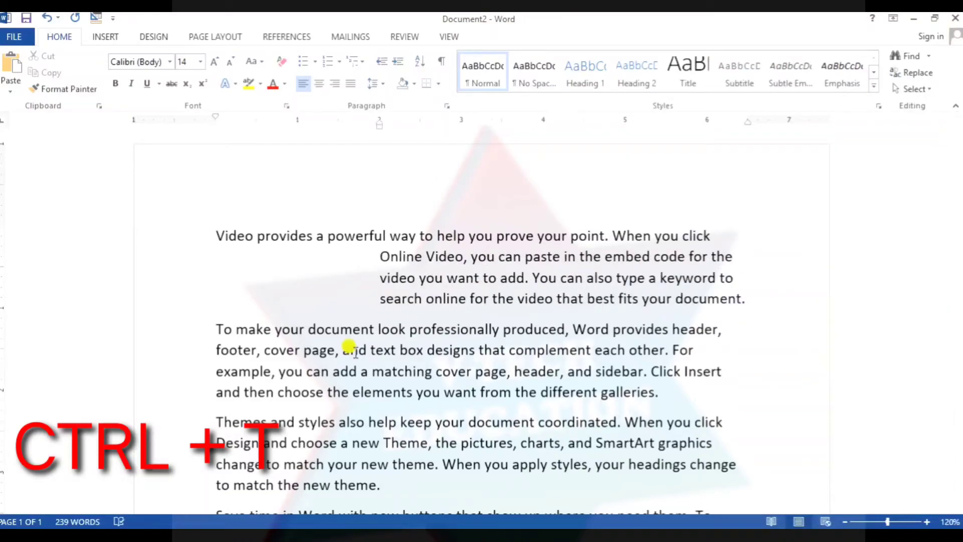
- Apply a three-level hanging indent of 1.5 inches to the second paragraph, starting "To make your document"
left_click(341, 373)
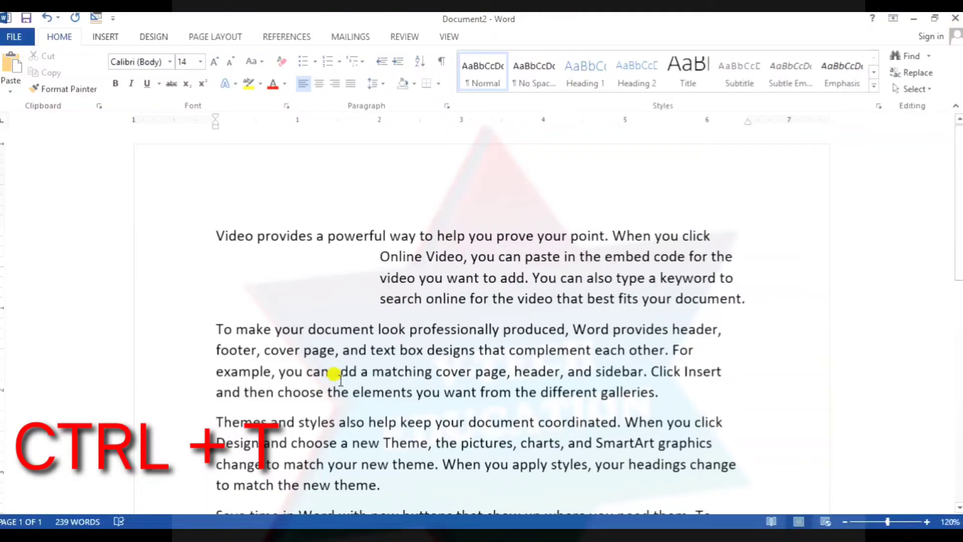
key("ctrl+t")
key("ctrl+t")
key("ctrl+t")
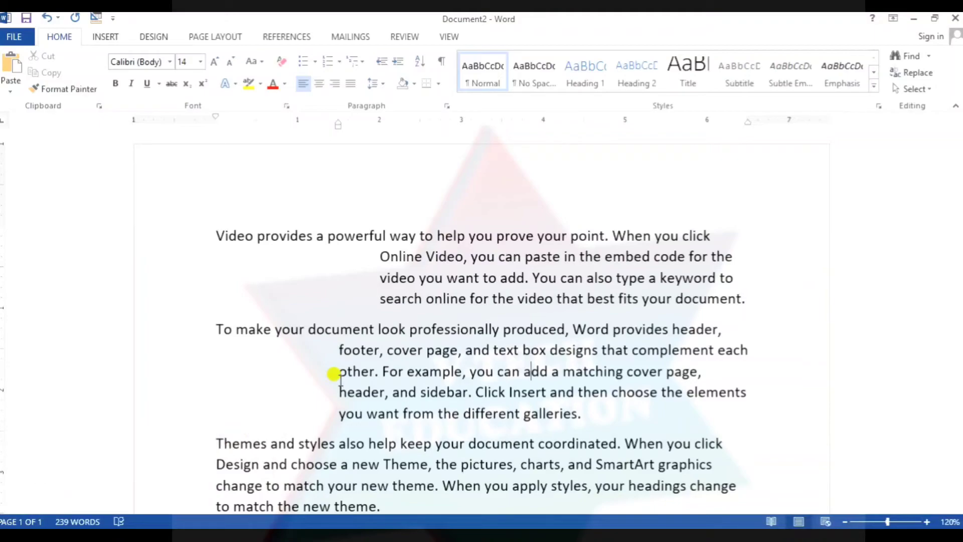
- Underline the word "professionally" in the second paragraph
key("ctrl+u")
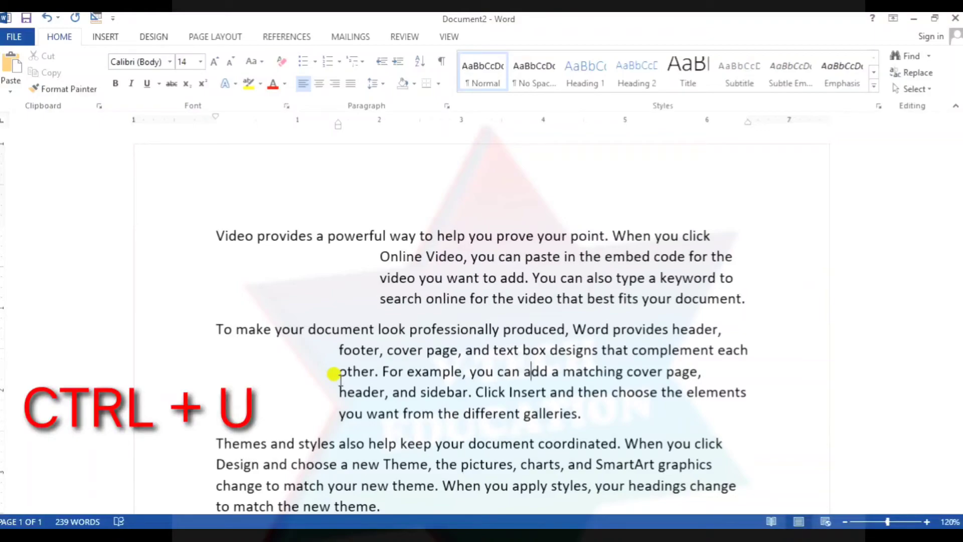
double_click(455, 331)
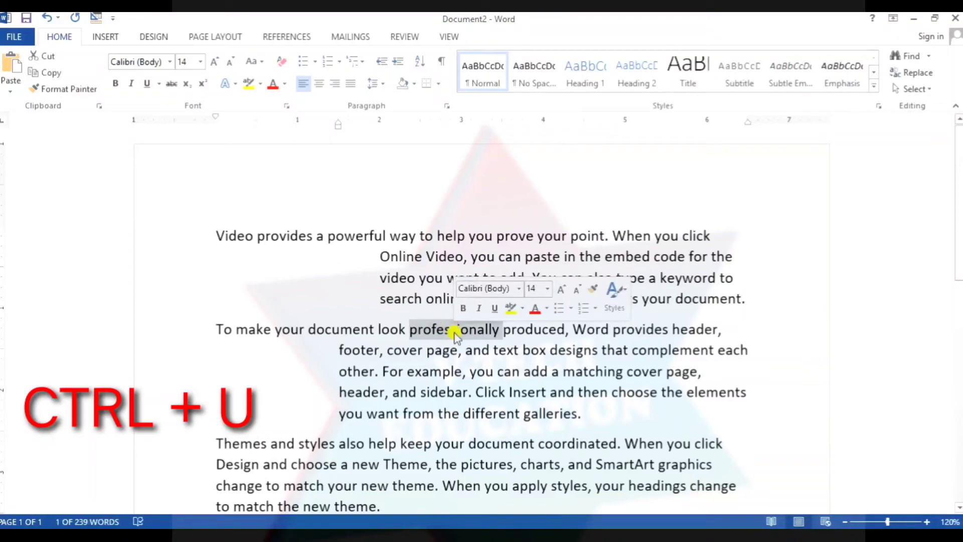
key("ctrl+u")
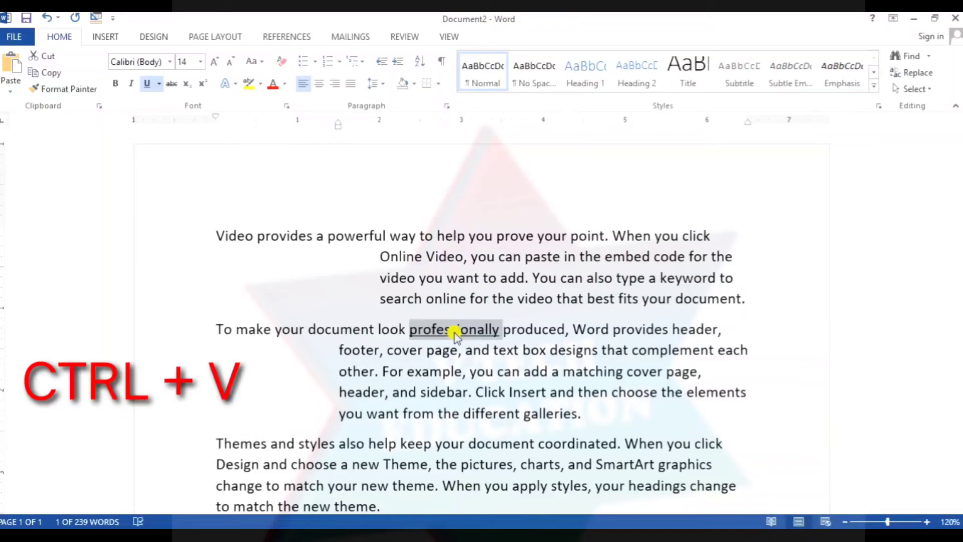
- Remove all the text from the document and paste it back with its formatting
key("ctrl+a")
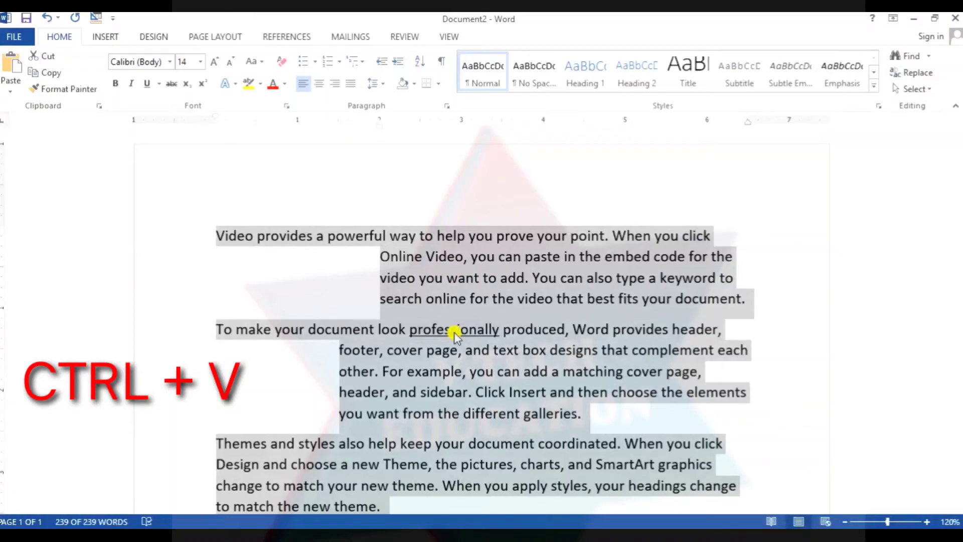
key("Delete")
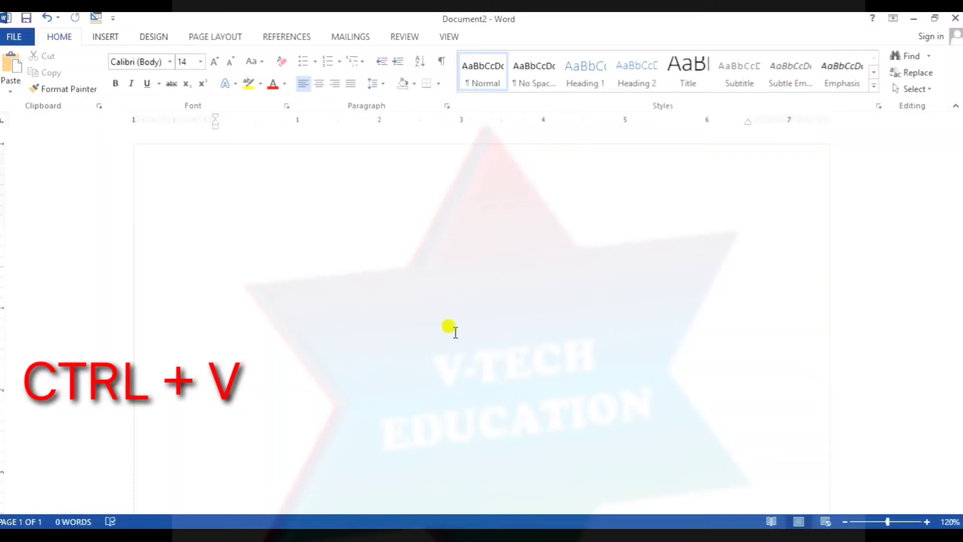
key("ctrl+v")
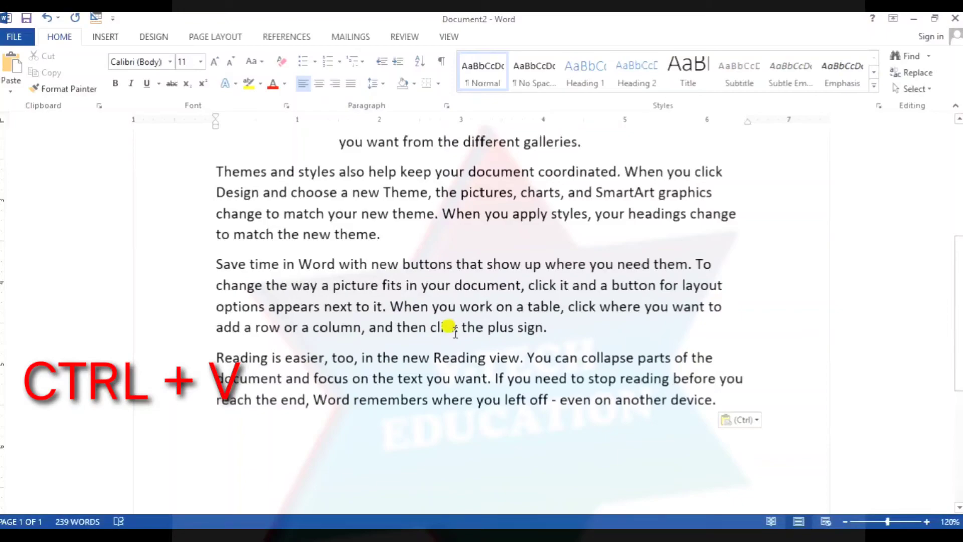
scroll(455, 332, "up", 5)
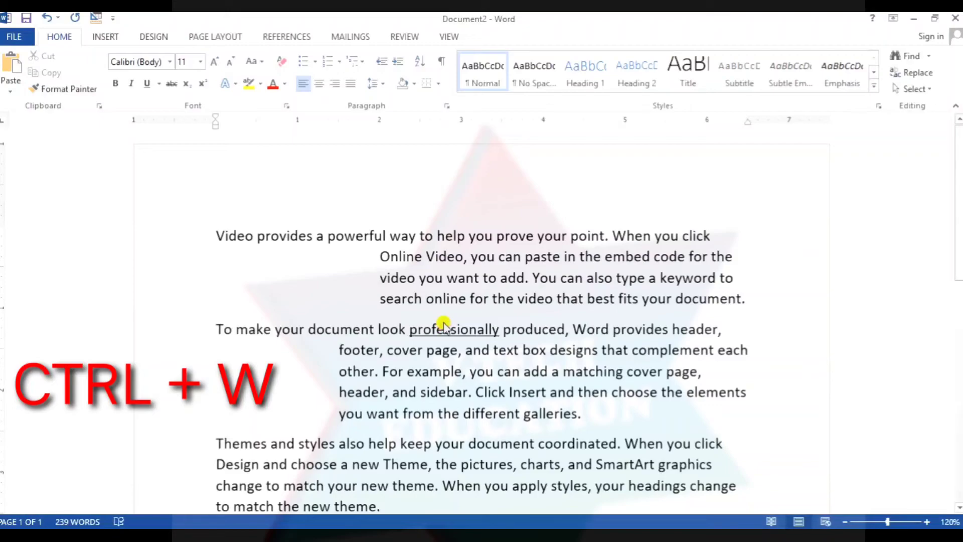
- Close the document without saving its changes
key("ctrl+w")
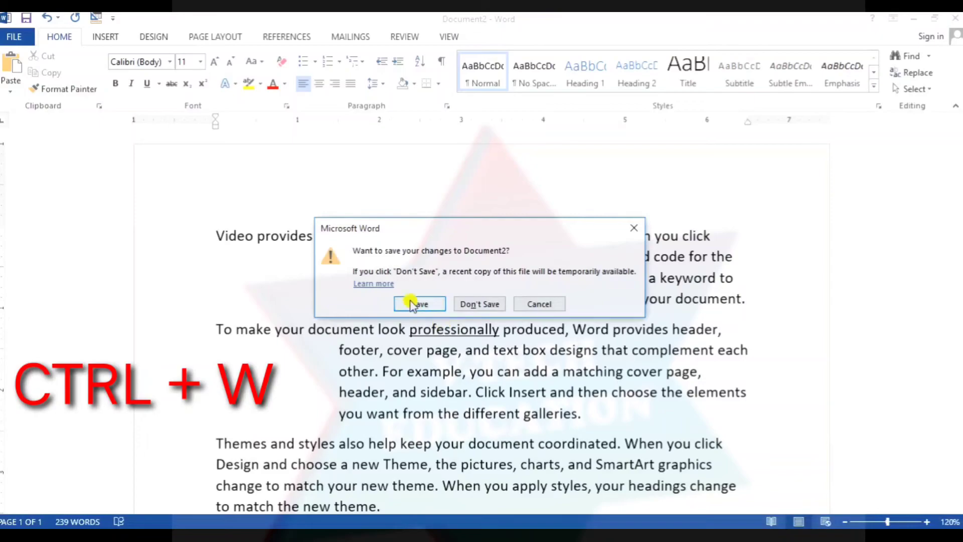
left_click(466, 304)
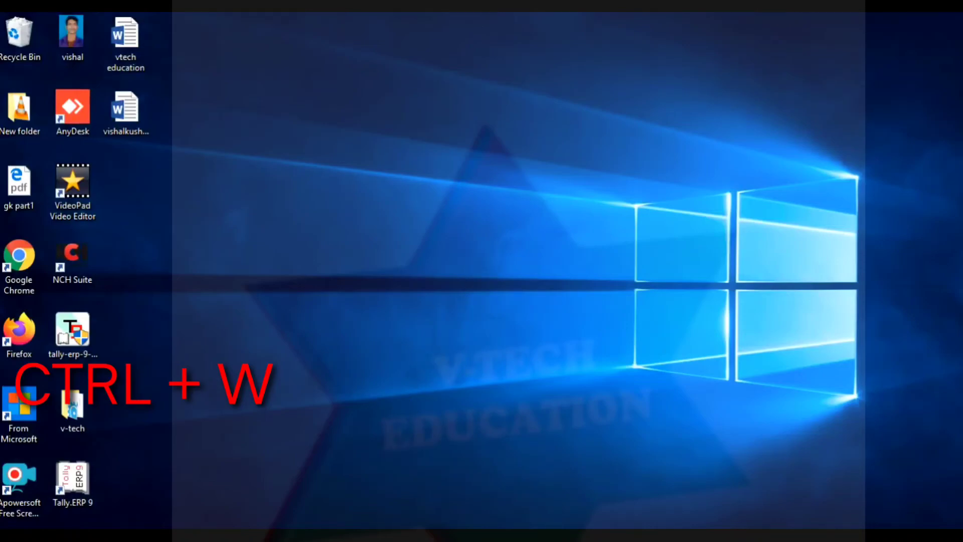
- Open the saved document named after the person from the desktop and close it again
double_click(133, 120)
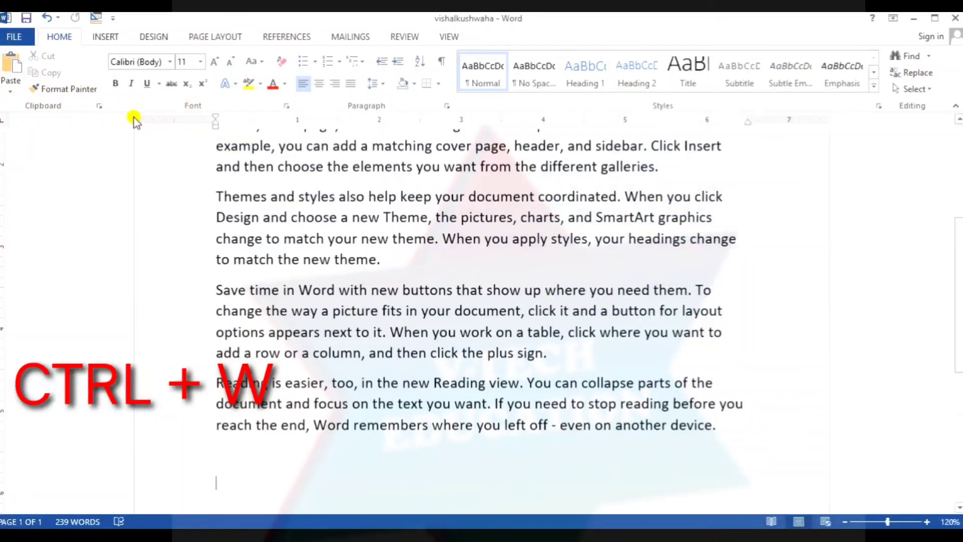
left_click(362, 233)
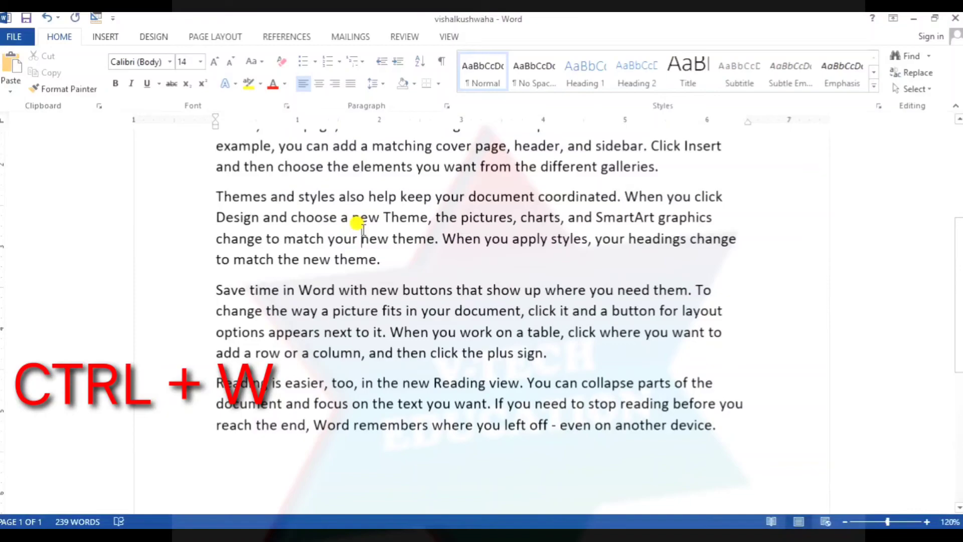
key("ctrl+w")
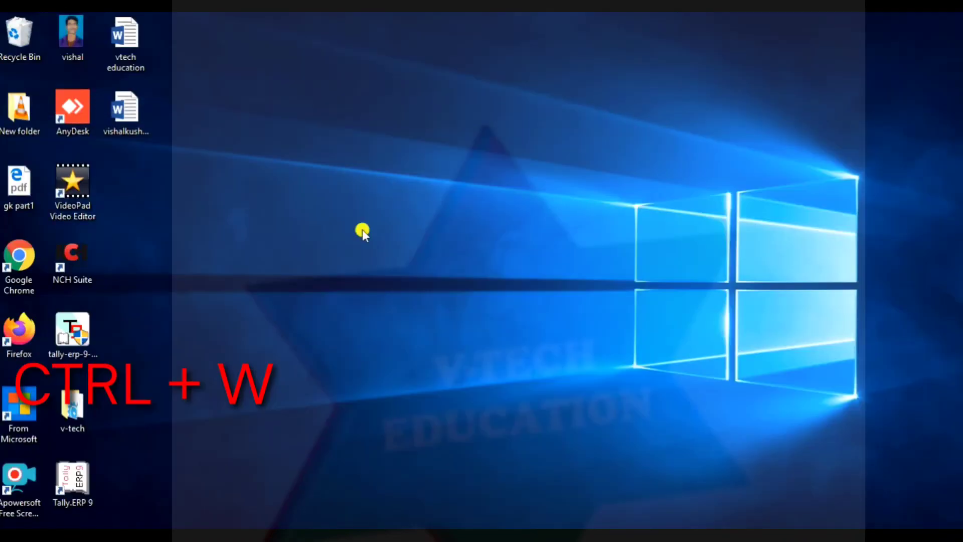
- Start Word from the desktop with a blank document and maximize its window
key("super+r")
key("Return")
left_click(362, 230)
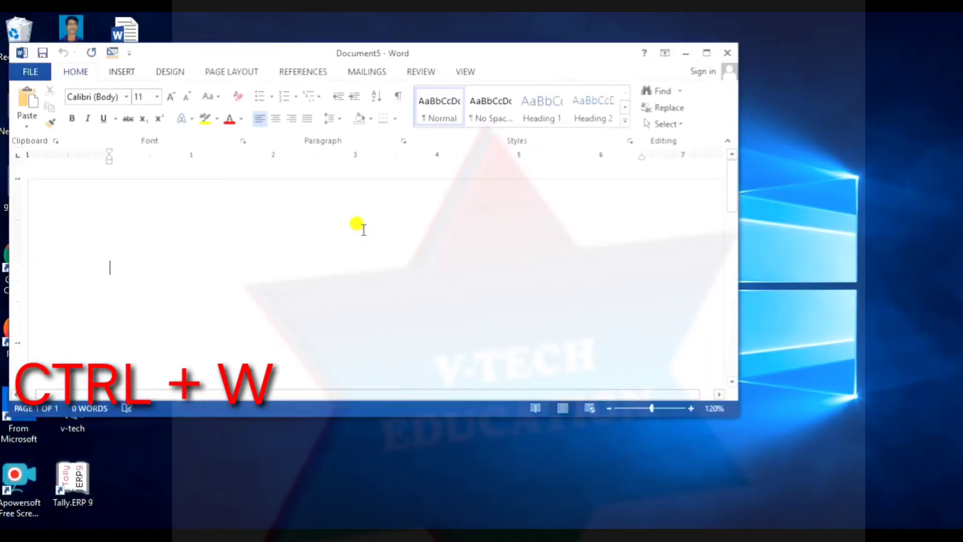
key("super+Up")
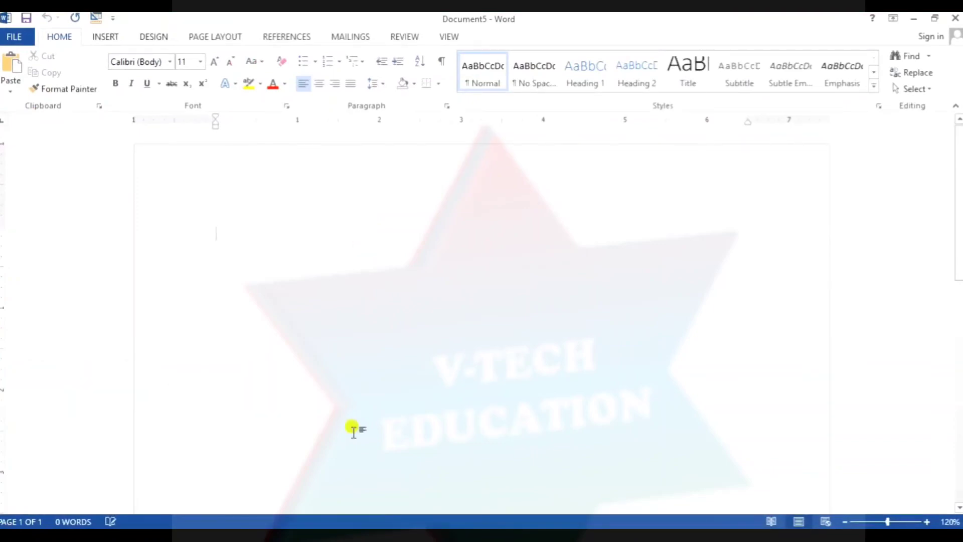
- Paste the copied sample paragraphs into the blank document
left_click(374, 536)
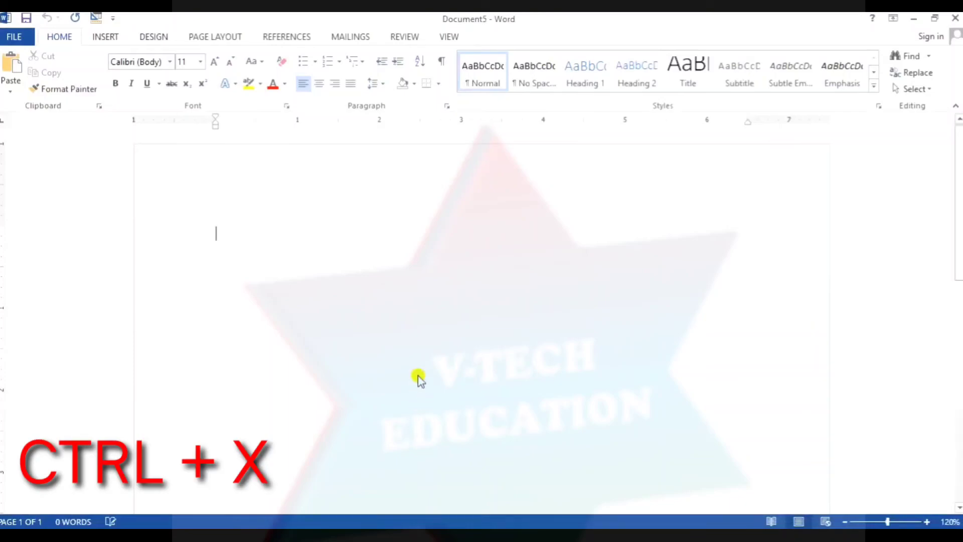
key("ctrl+v")
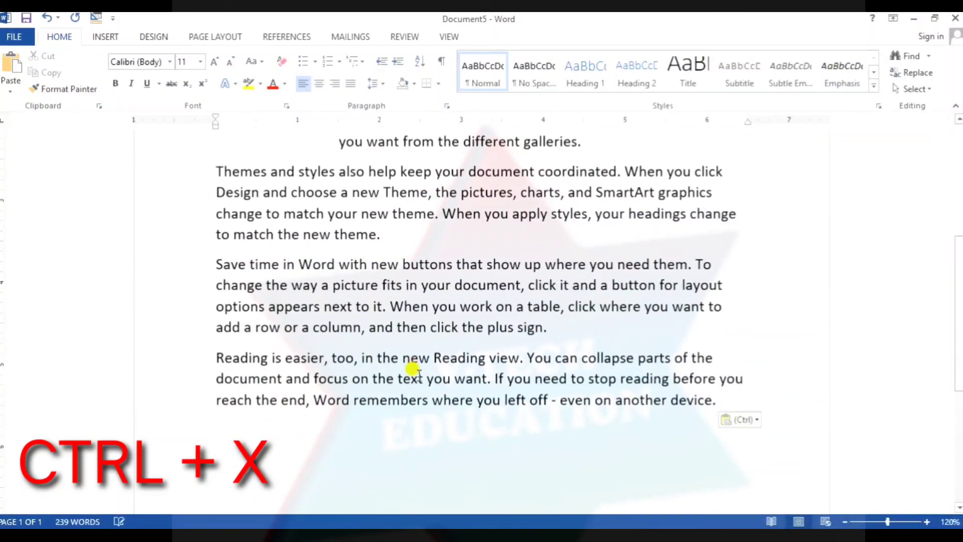
scroll(428, 333, "up", 5)
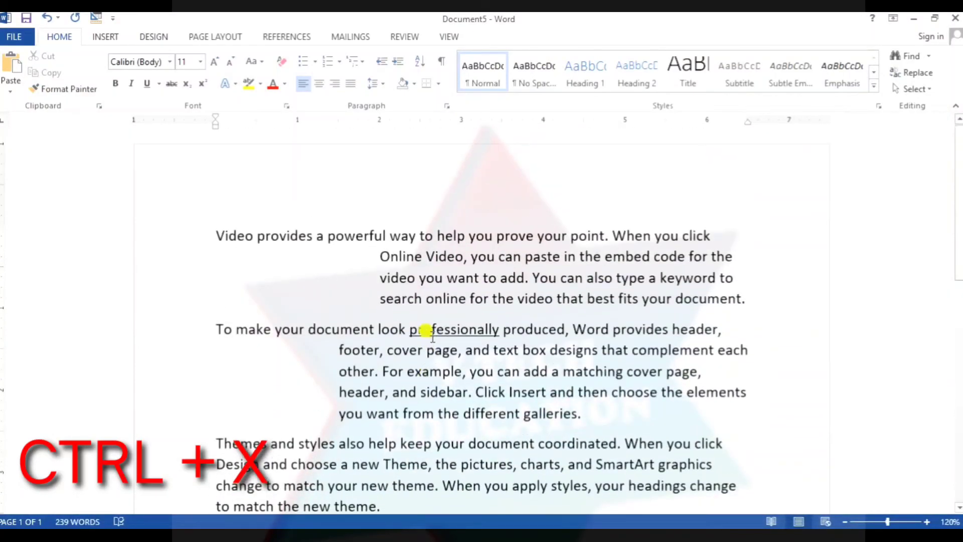
- Cut the whole first paragraph, beginning "Video provides a powerful way", out of the document
left_click_drag(215, 235, 756, 308)
left_click(757, 307)
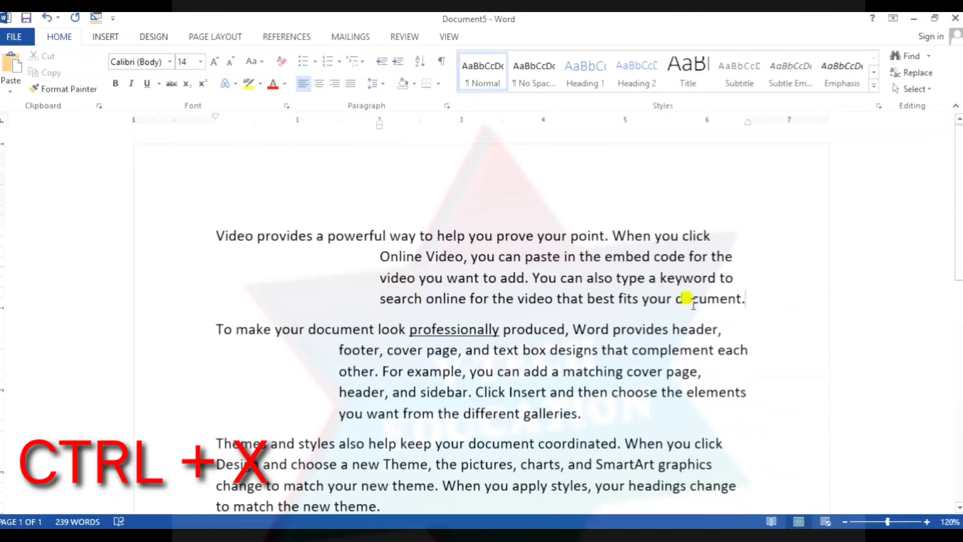
triple_click(639, 295)
double_click(640, 296)
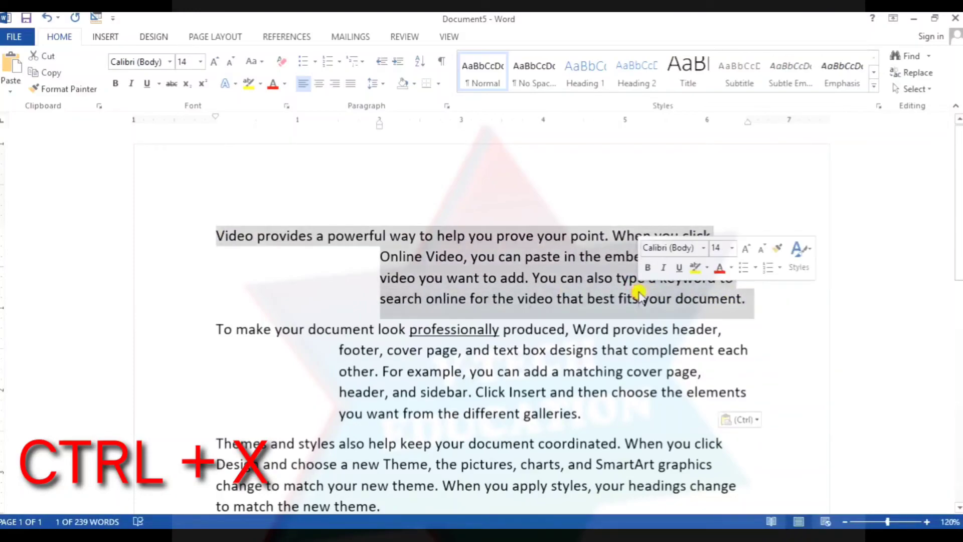
triple_click(639, 297)
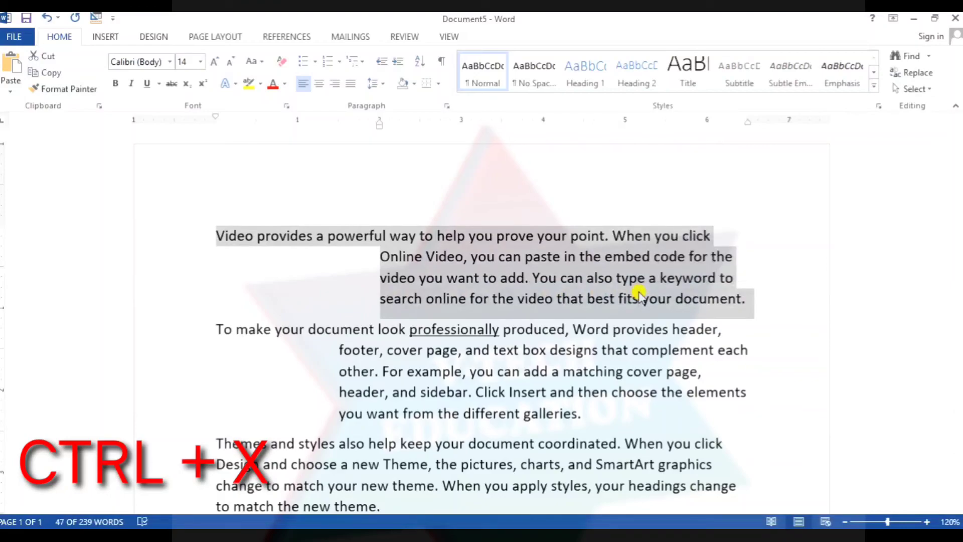
key("ctrl+x")
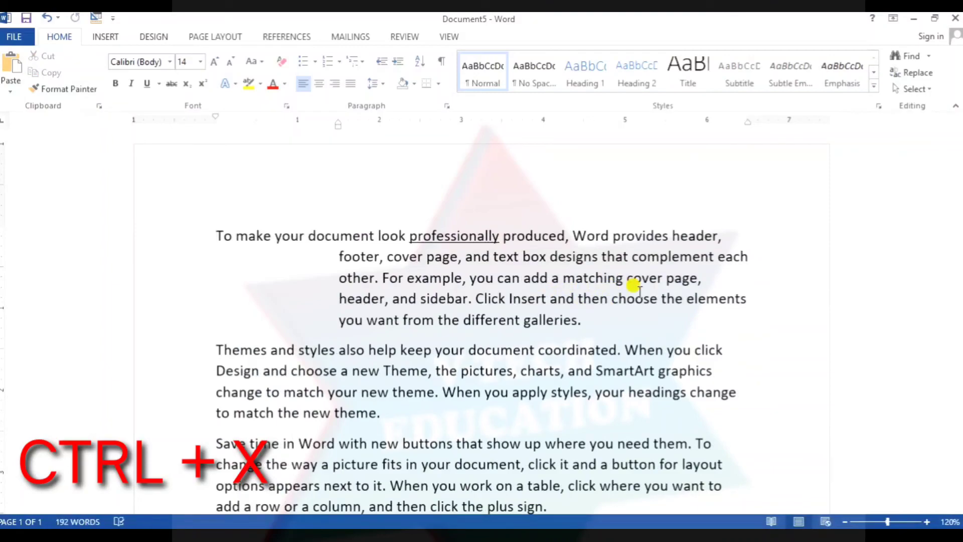
- Paste the cut paragraph below the document's last paragraph
scroll(638, 292, "down", 7)
left_click(365, 249)
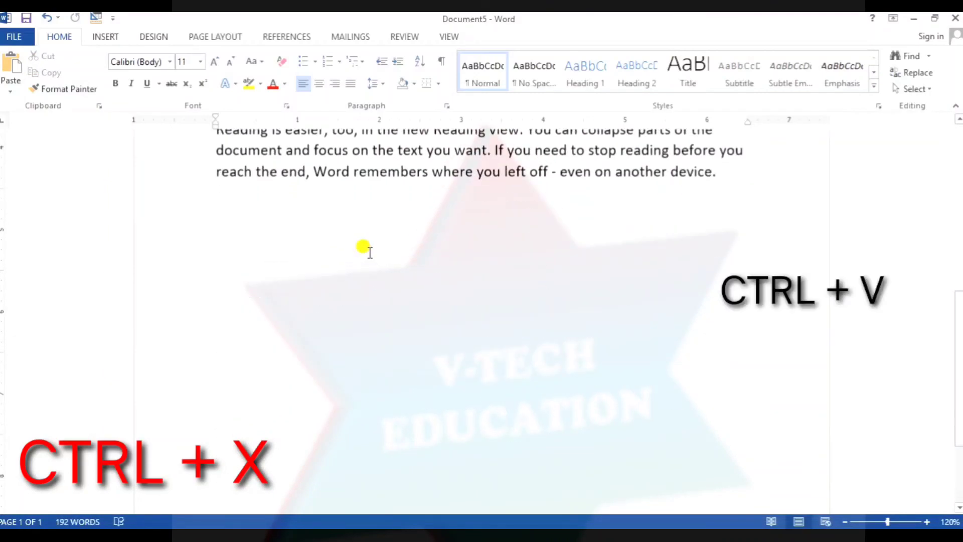
key("ctrl+v")
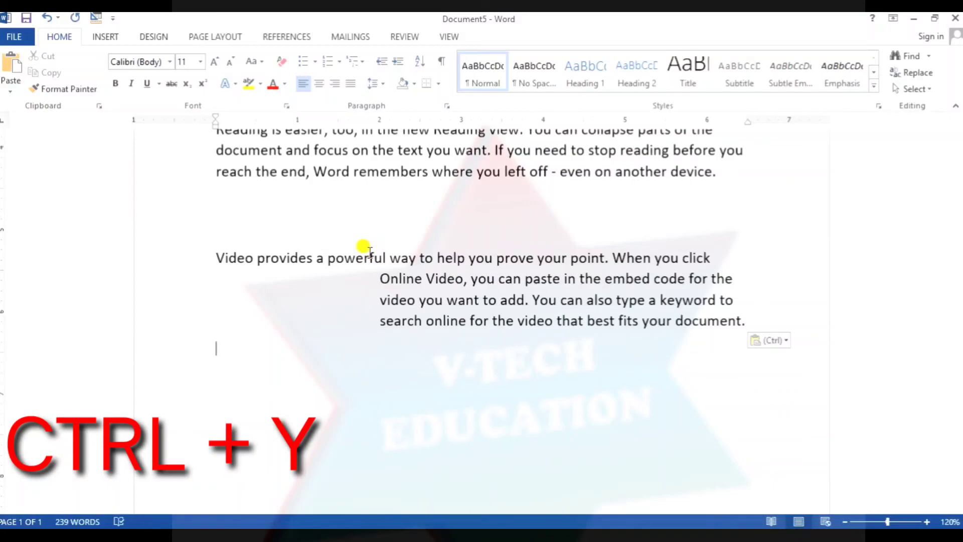
- Clear all the text from the document and enter the word "Ram" in its place
key("ctrl+a")
key("Delete")
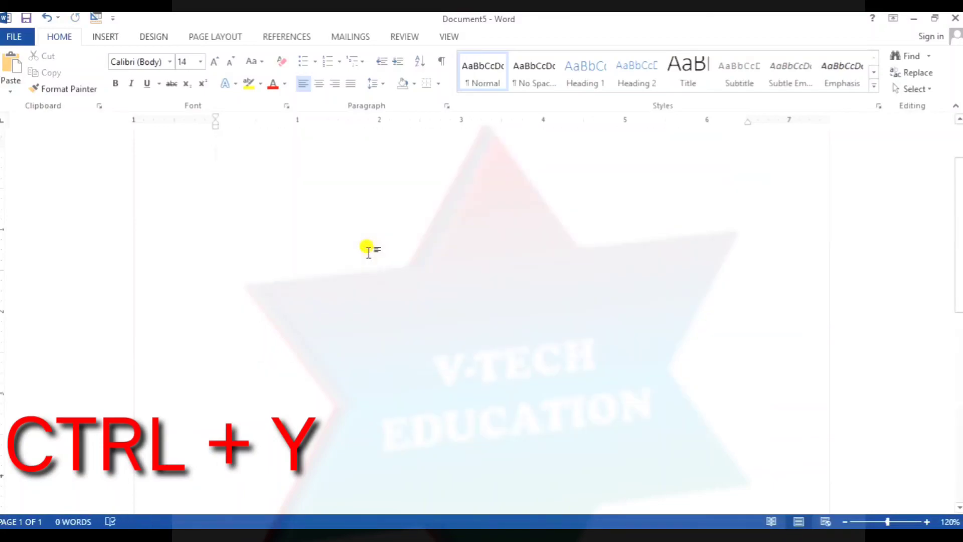
type("ram")
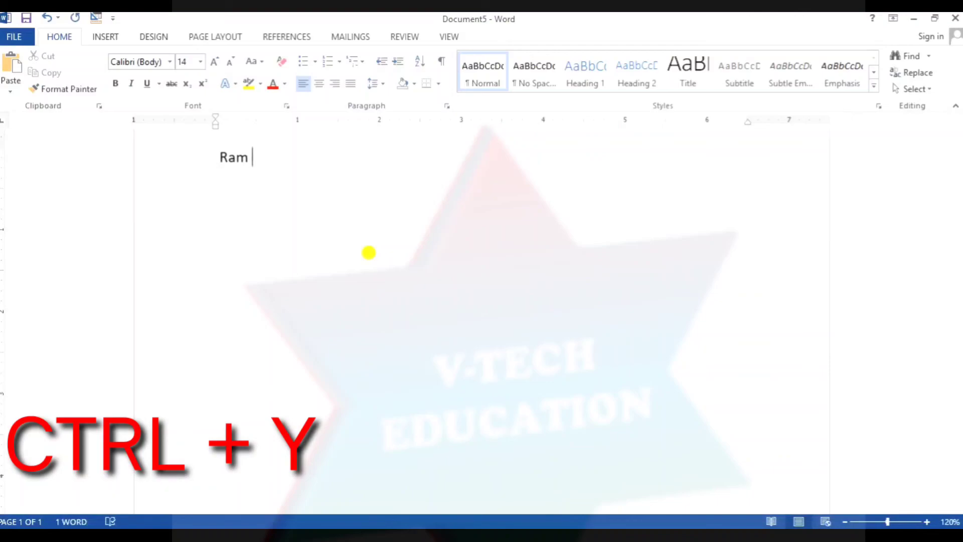
- Repeat the last typing action until the word "Ram" fills two lines
key("ctrl+y")
key("ctrl+y")
key("ctrl+y")
key("ctrl+y")
key("ctrl+y")
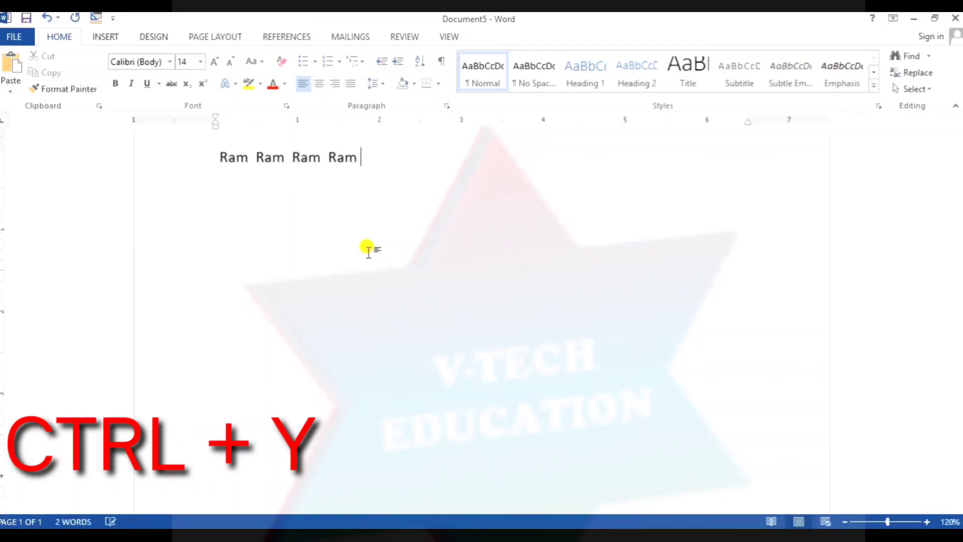
key("ctrl+y")
key("ctrl+y")
key("ctrl+y")
key("ctrl+y")
key("ctrl+y")
key("ctrl+y")
key("ctrl+y")
key("ctrl+y")
key("ctrl+y")
key("ctrl+y")
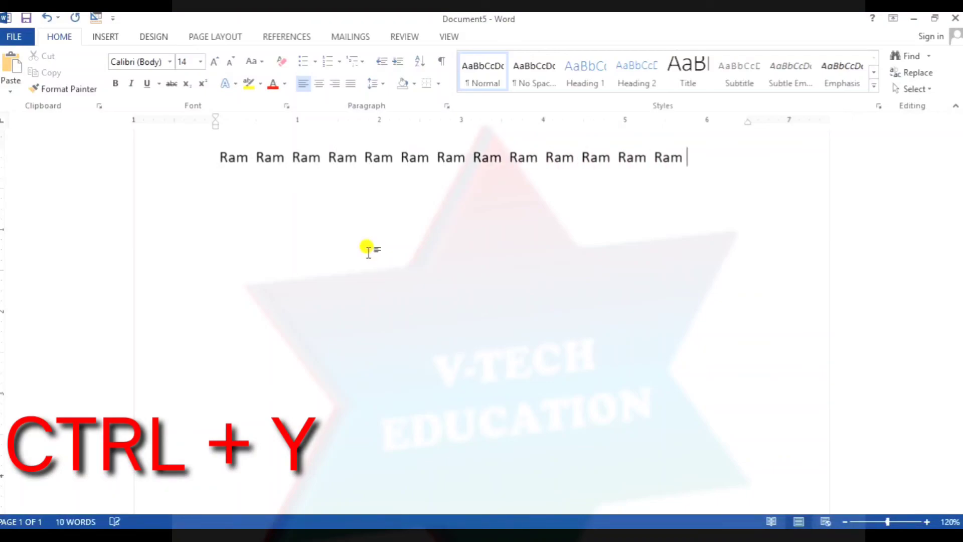
key("ctrl+y")
key("ctrl+y")
key("ctrl+y")
key("ctrl+y")
key("ctrl+y")
key("ctrl+y")
key("ctrl+y")
key("ctrl+y")
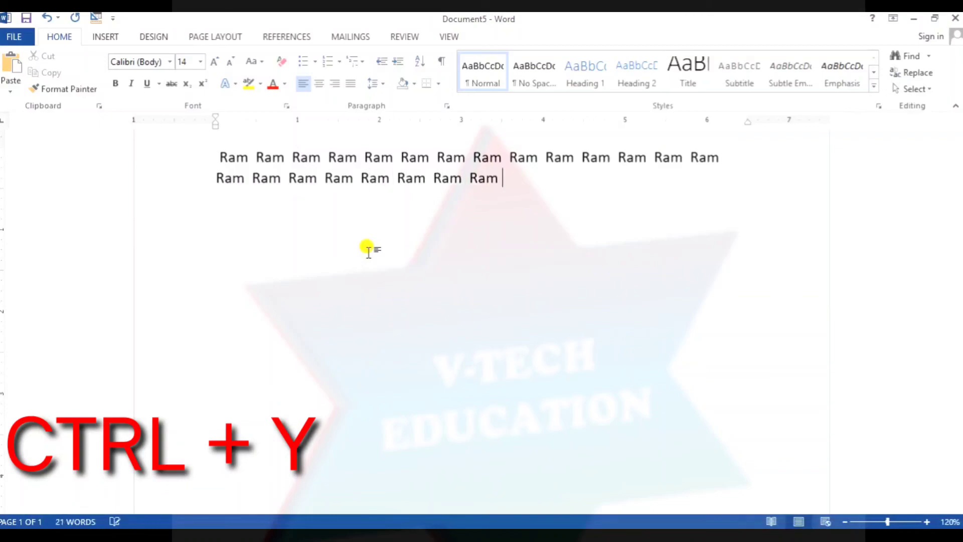
key("ctrl+y")
key("ctrl+y")
key("ctrl+y")
key("ctrl+y")
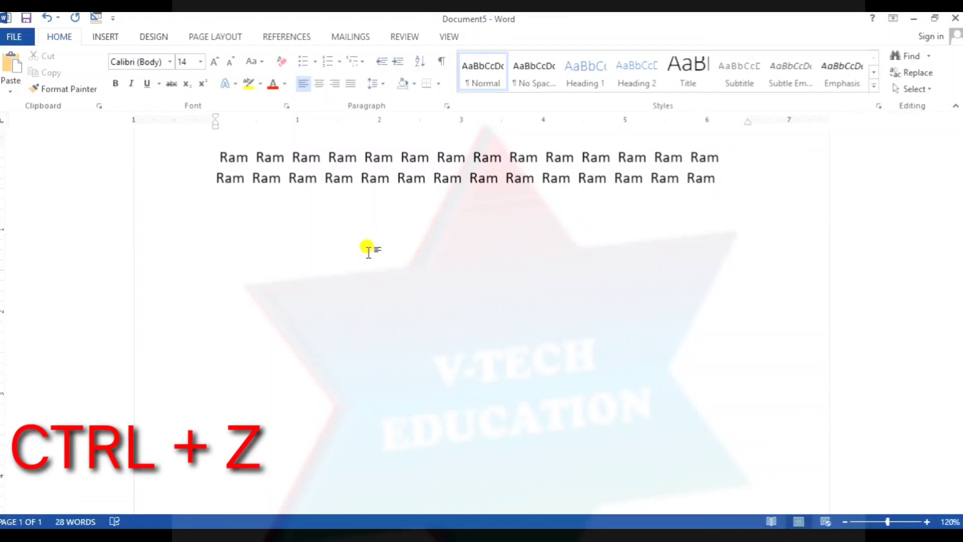
- Delete all the "Ram" text and undo the deletion
key("ctrl+a")
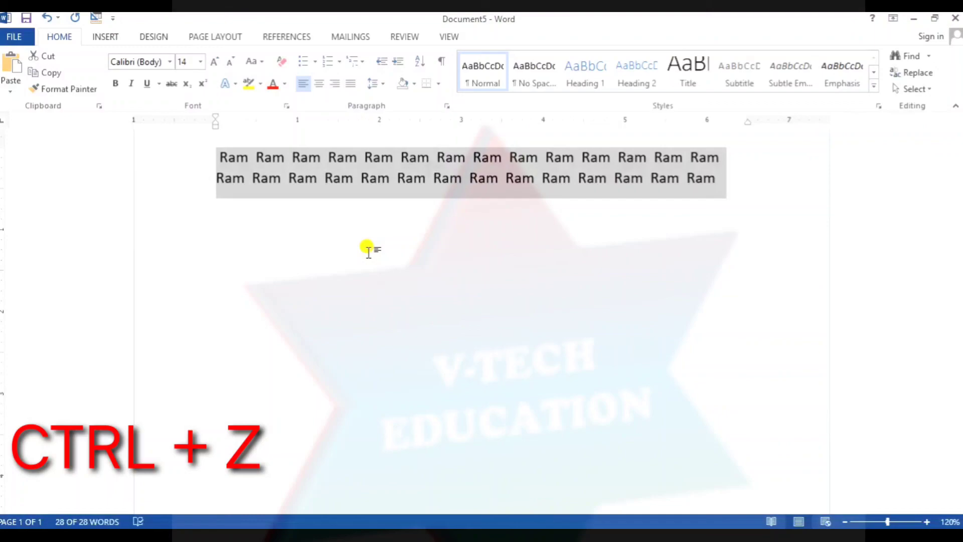
key("Delete")
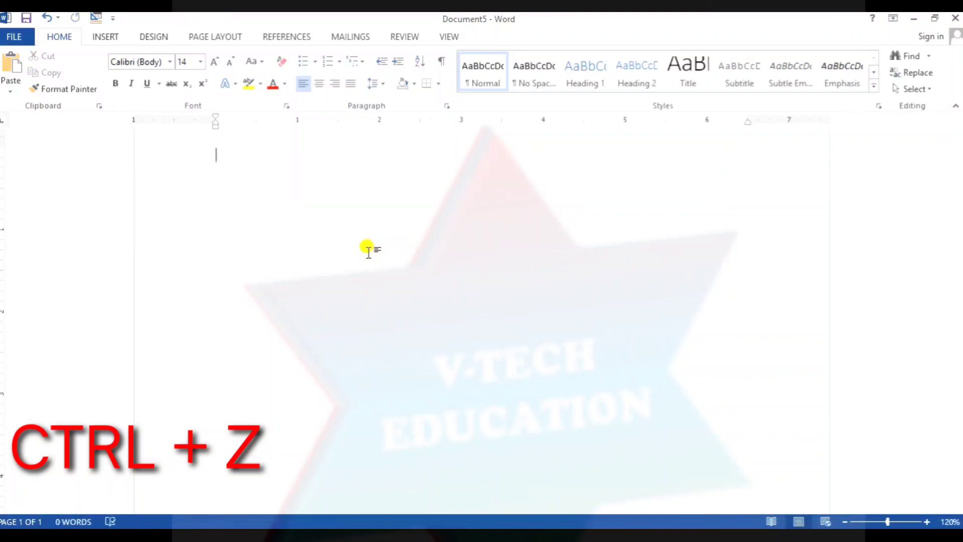
key("ctrl+z")
- Undo the repeated "Ram" entries one after another, through to the earlier clearing of the sample paragraphs
key("ctrl+z")
key("ctrl+z")
key("ctrl+z")
key("ctrl+z")
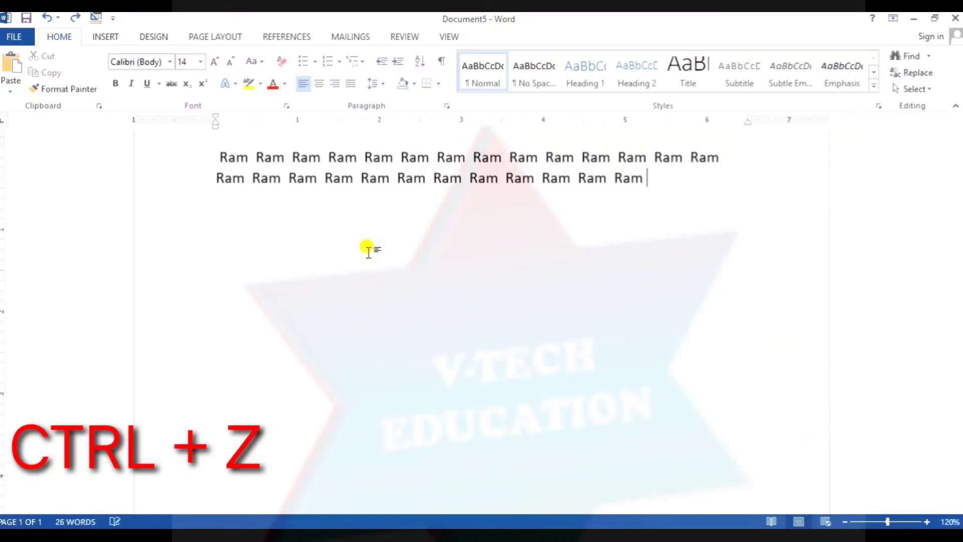
key("ctrl+z")
key("ctrl+z")
key("ctrl+z")
key("ctrl+z")
key("ctrl+z")
key("ctrl+z")
key("ctrl+z")
key("ctrl+z")
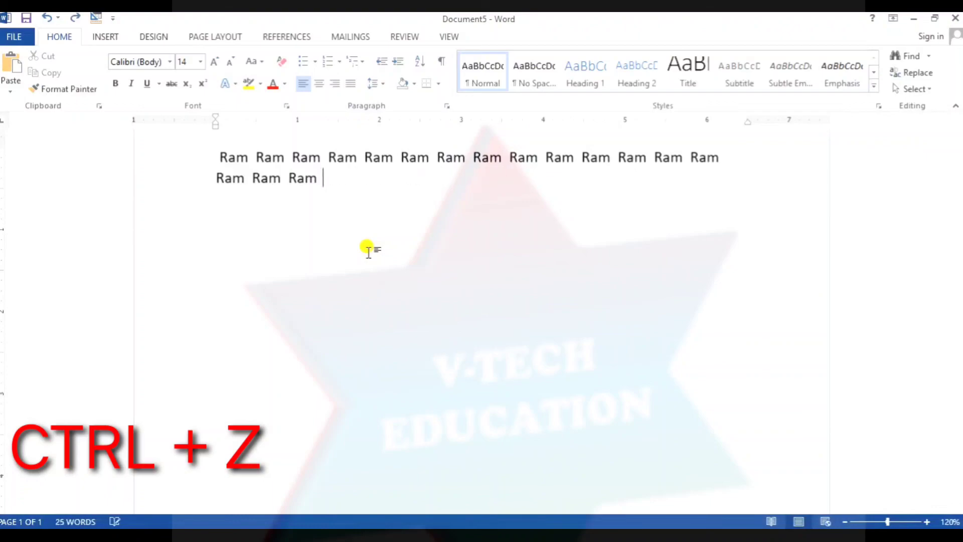
key("ctrl+z")
key("ctrl+z")
key("ctrl+z")
key("ctrl+z")
key("ctrl+z")
key("ctrl+z")
key("ctrl+z")
key("ctrl+z")
key("ctrl+z")
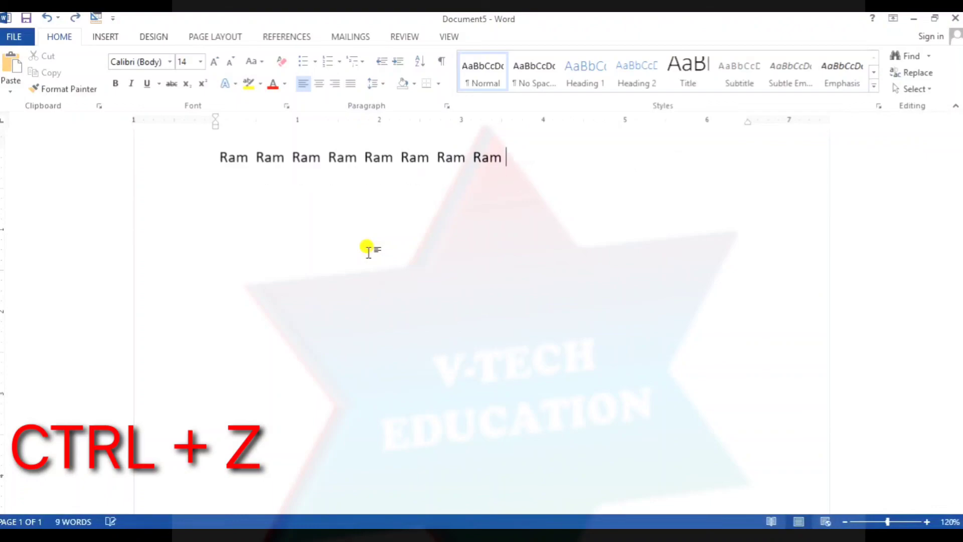
key("ctrl+z")
key("ctrl+z")
key("ctrl+z")
key("ctrl+z")
key("ctrl+z")
key("ctrl+z")
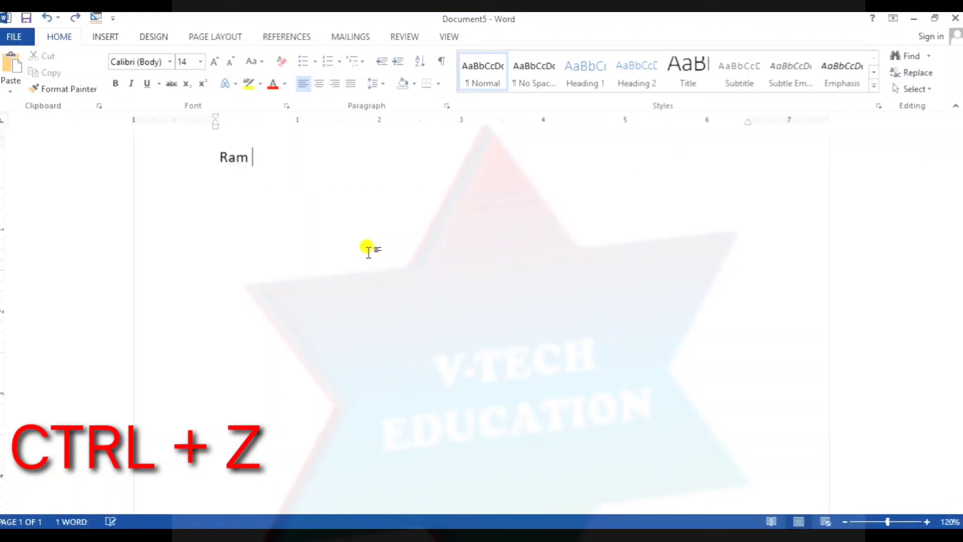
key("ctrl+z")
key("ctrl+z")
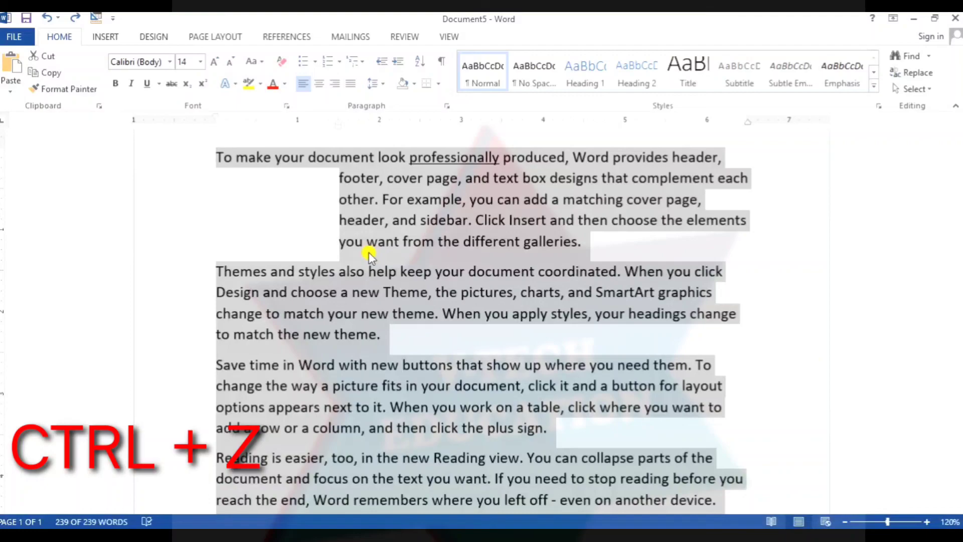
- Redo the clearing of the sample paragraphs and the repeated "Ram" entries, continuing into the second line
key("ctrl+y")
key("ctrl+y")
key("ctrl+y")
key("ctrl+y")
key("ctrl+y")
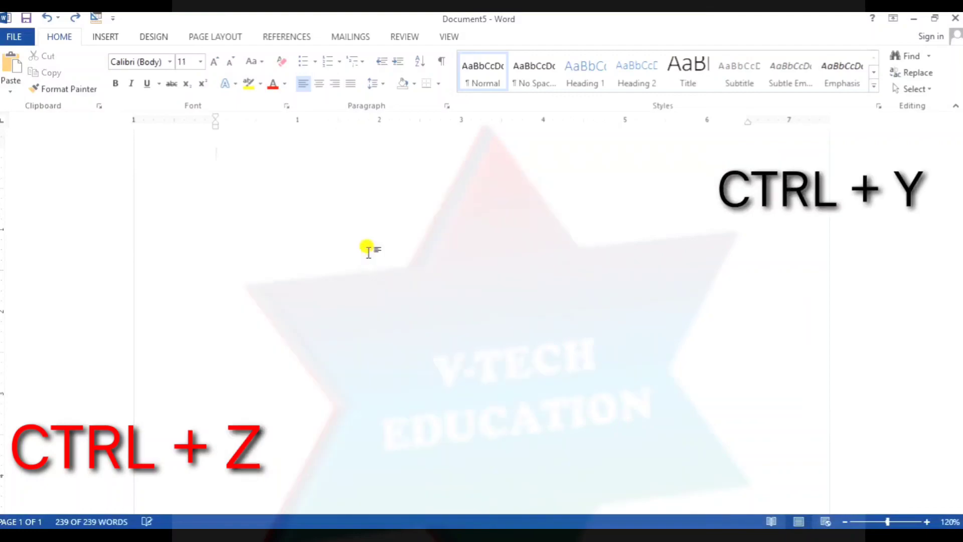
key("ctrl+y")
key("ctrl+y")
key("ctrl+y")
key("ctrl+y")
key("ctrl+y")
key("ctrl+y")
key("ctrl+y")
key("ctrl+y")
key("ctrl+y")
key("ctrl+y")
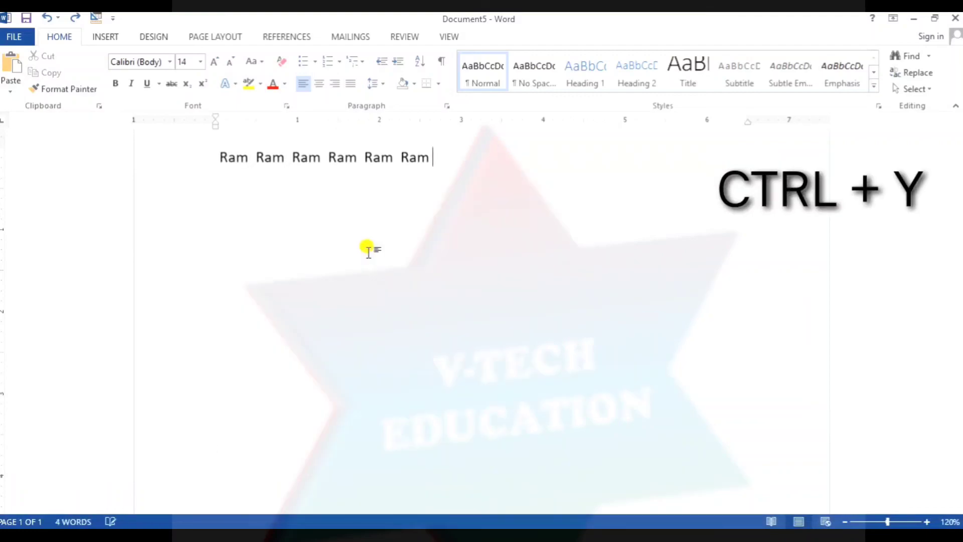
key("ctrl+y")
key("ctrl+y")
key("ctrl+y")
key("ctrl+y")
key("ctrl+y")
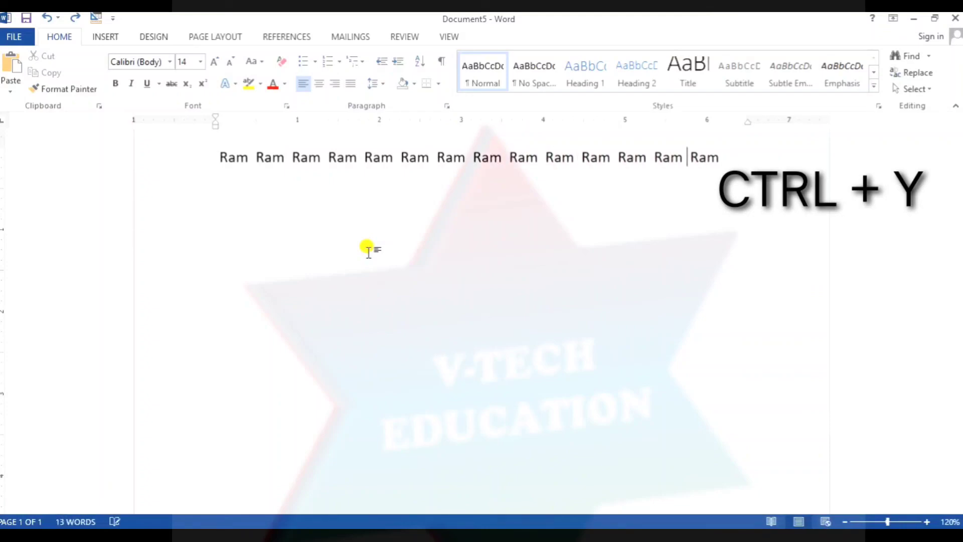
key("ctrl+y")
key("ctrl+y")
key("ctrl+y")
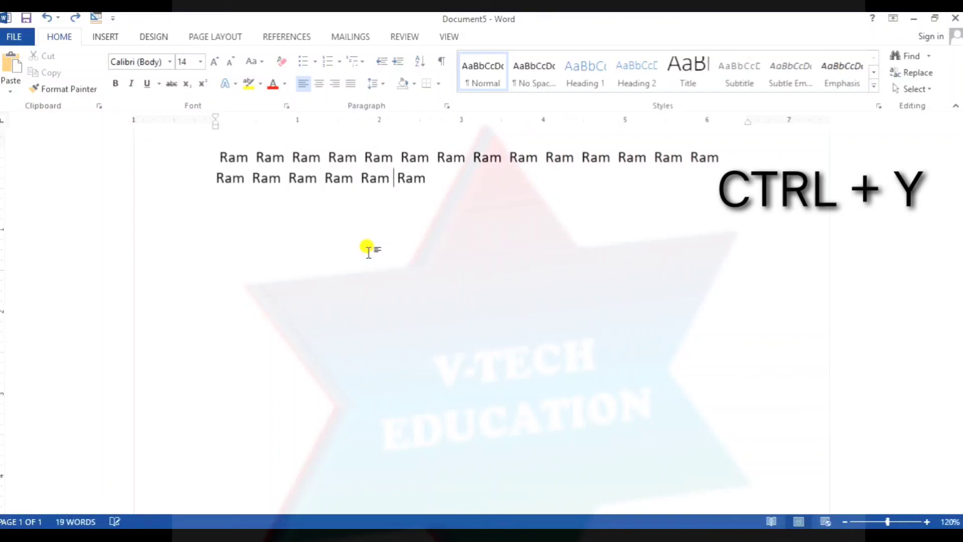